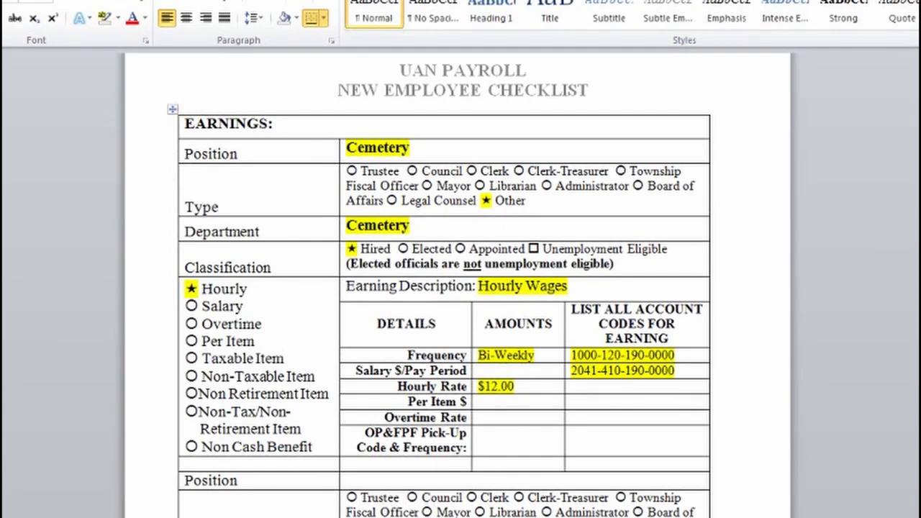
# - Review the earnings and leave sections of the new employee checklist document
pyautogui.scroll(-9, 461, 287)
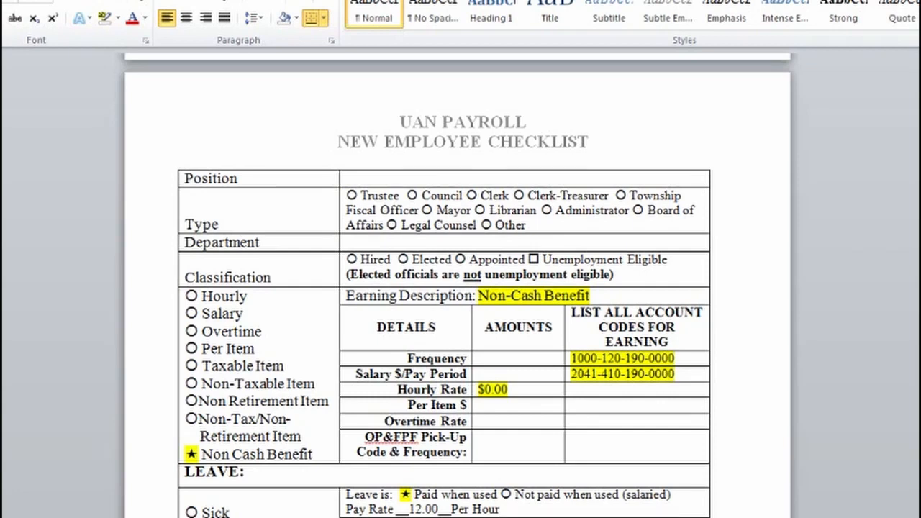
pyautogui.scroll(-5, 457, 284)
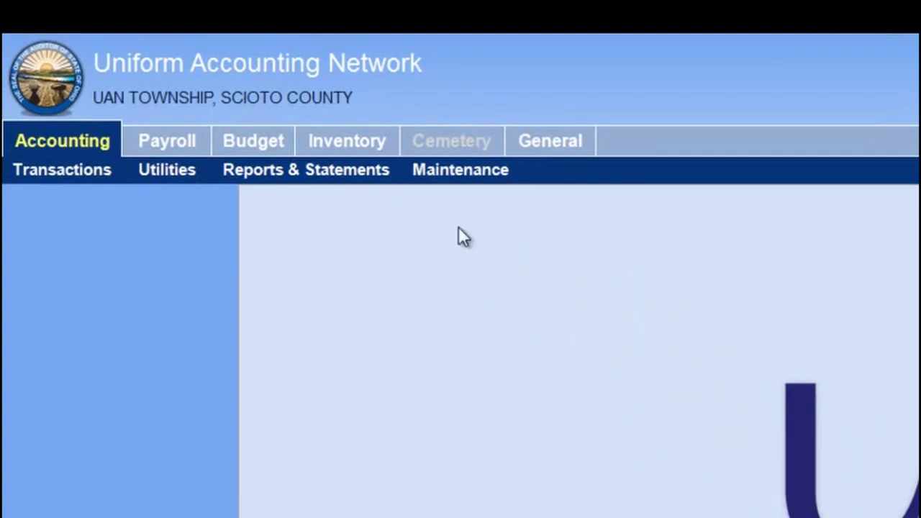
# - Switch to the Uniform Accounting Network, open payroll employee maintenance and start the Add Employee Wizard at the employee information step
pyautogui.click(172, 138)
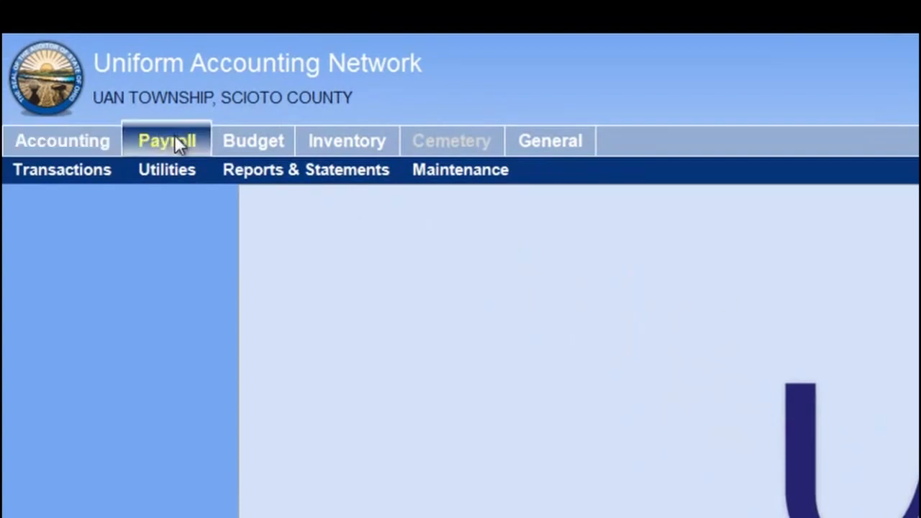
pyautogui.click(448, 177)
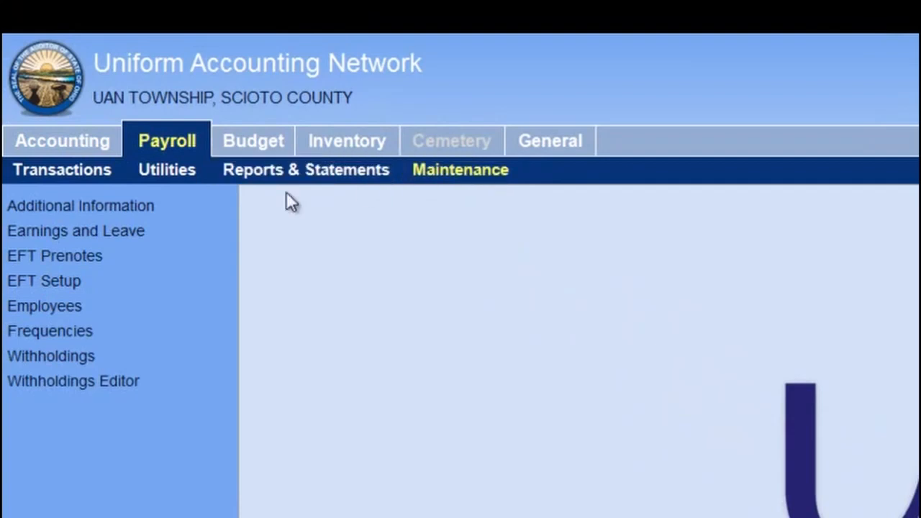
pyautogui.click(84, 315)
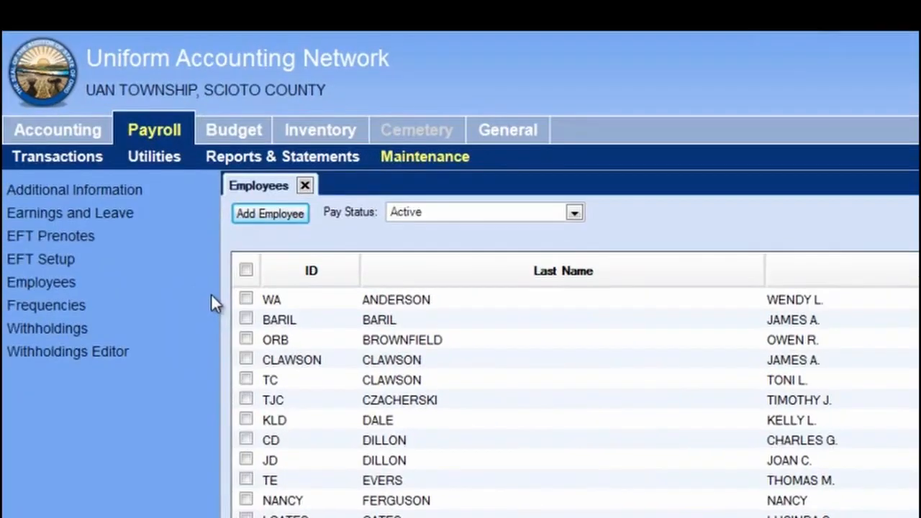
pyautogui.click(262, 216)
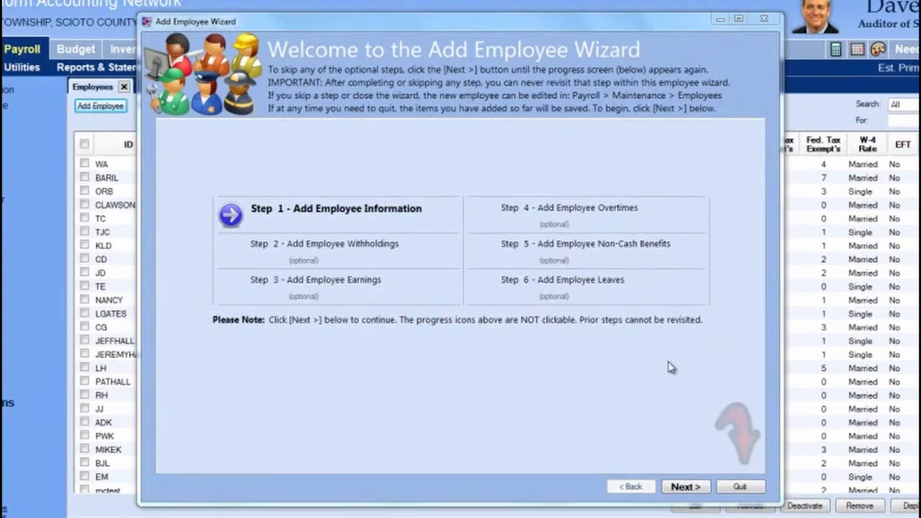
pyautogui.click(739, 486)
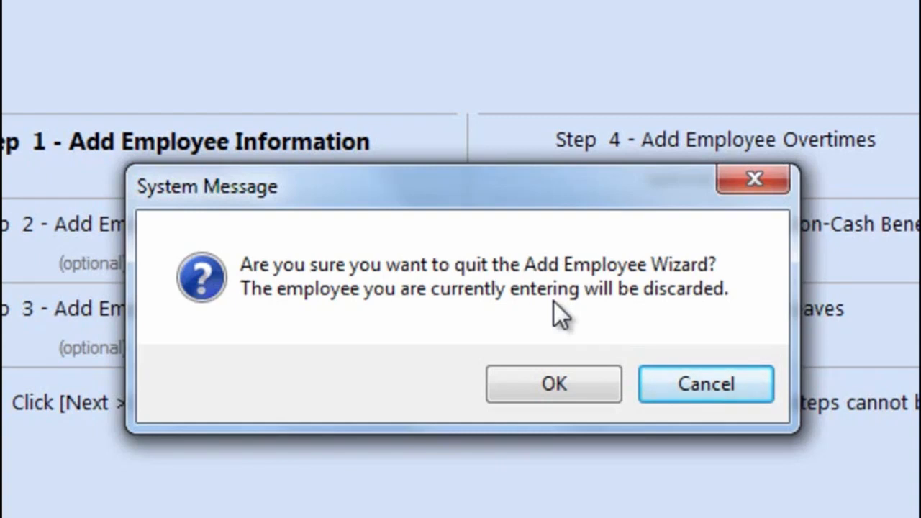
pyautogui.click(683, 382)
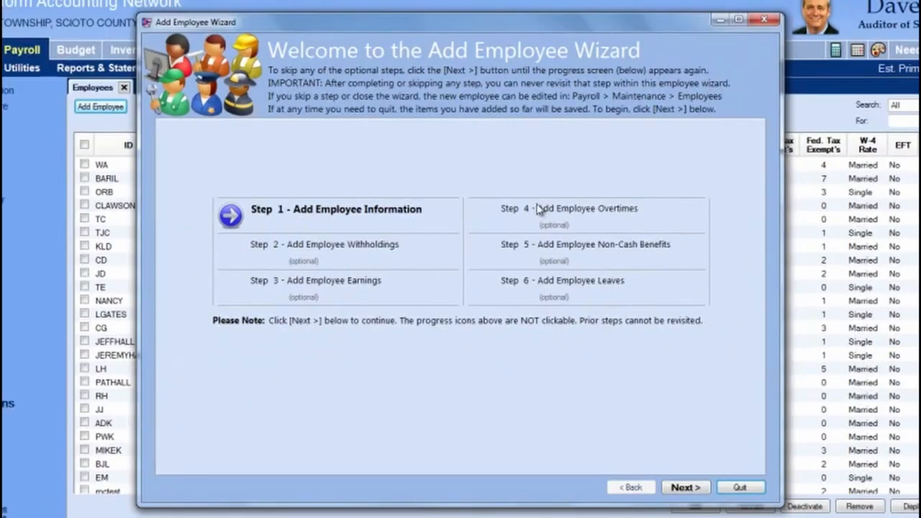
pyautogui.click(683, 489)
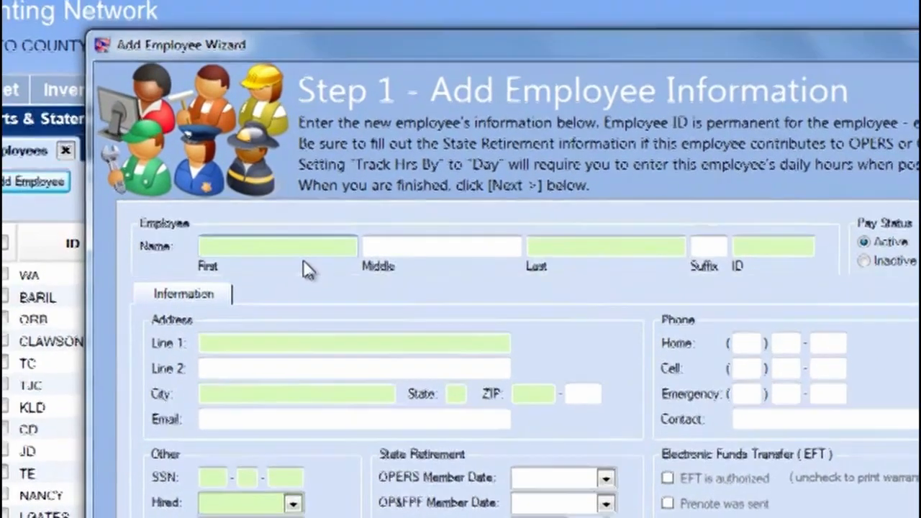
# - Enter the new employee's first name, middle initial and last name, and assign the employee ID
pyautogui.write('Barry')
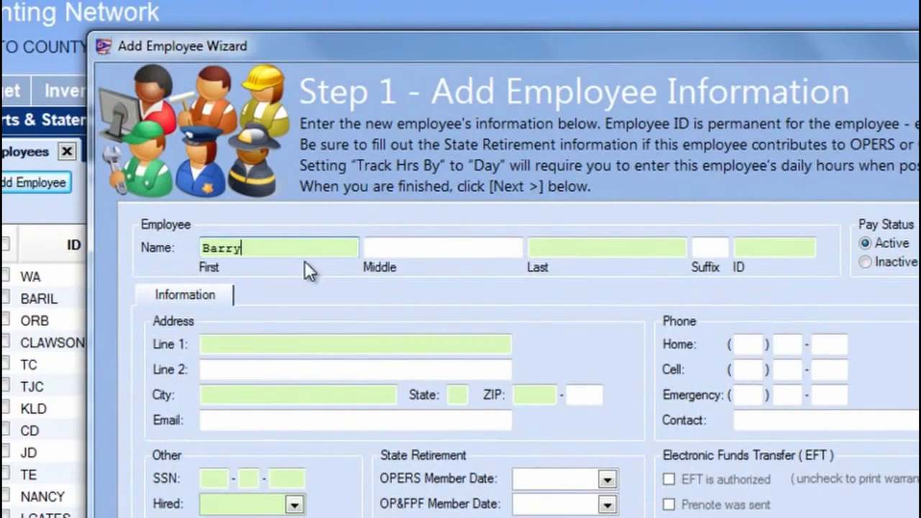
pyautogui.press('Tab')
pyautogui.write('N.')
pyautogui.press('Tab')
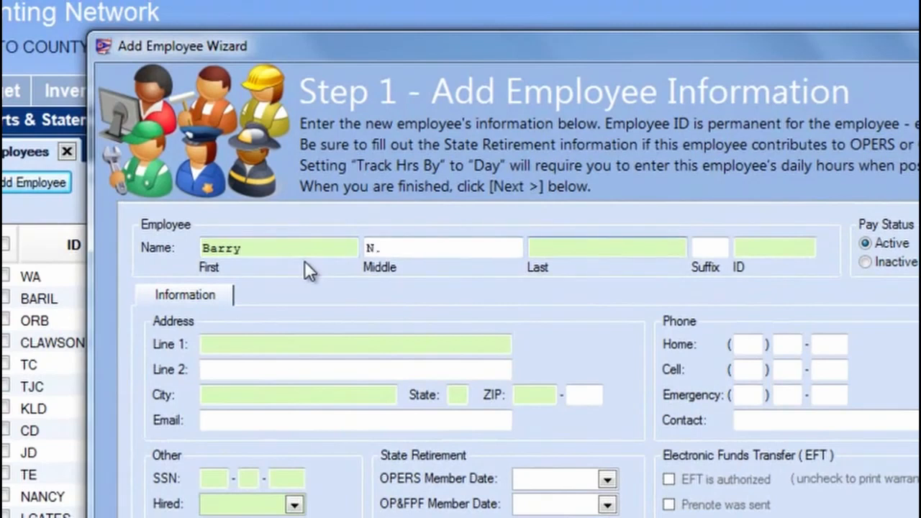
pyautogui.write('Dead')
pyautogui.press('Tab')
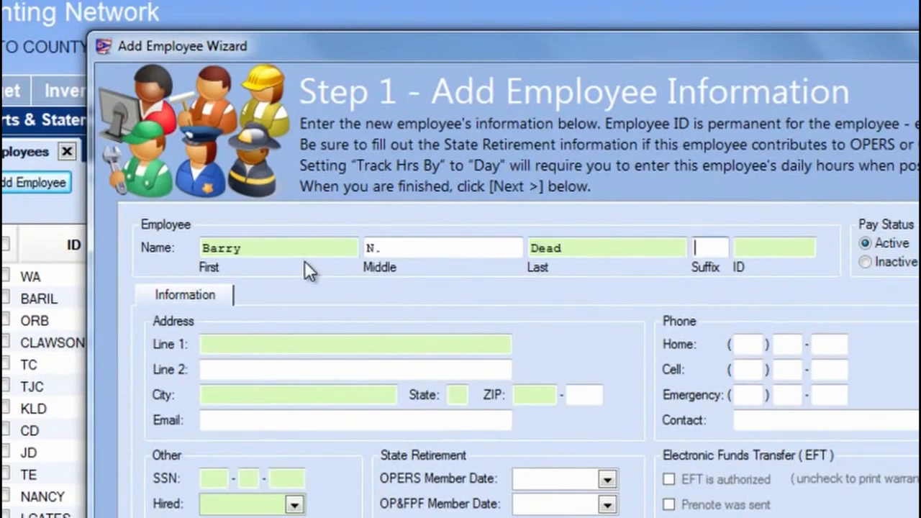
pyautogui.press('Tab')
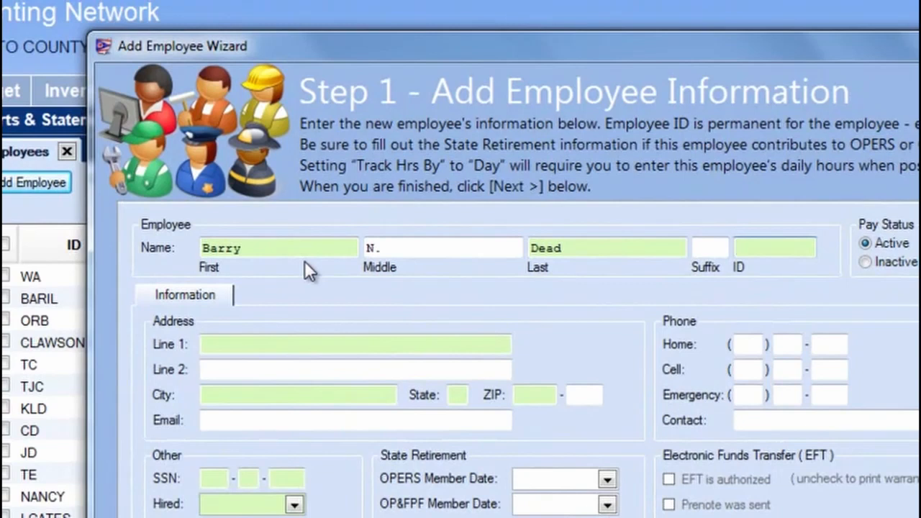
pyautogui.write('BDead')
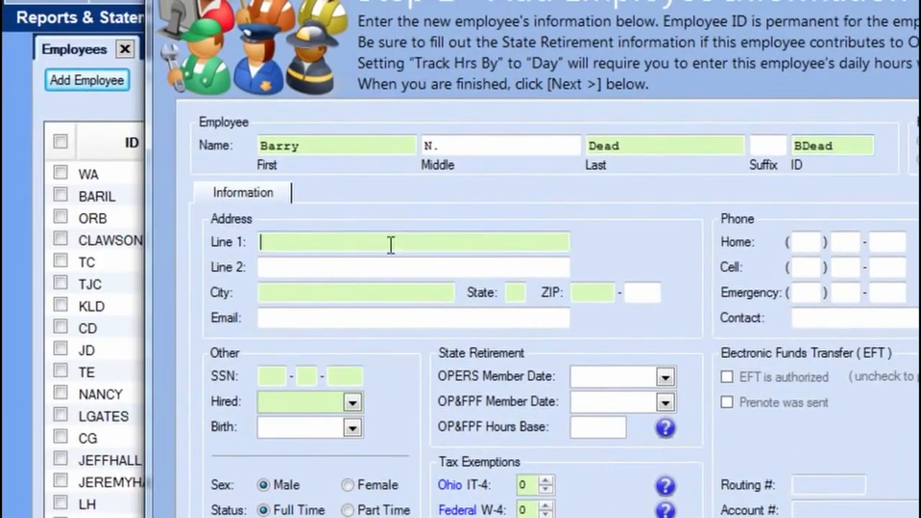
# - Fill in the employee's street address, city, state and ZIP code
pyautogui.write('111 Lane AVe')
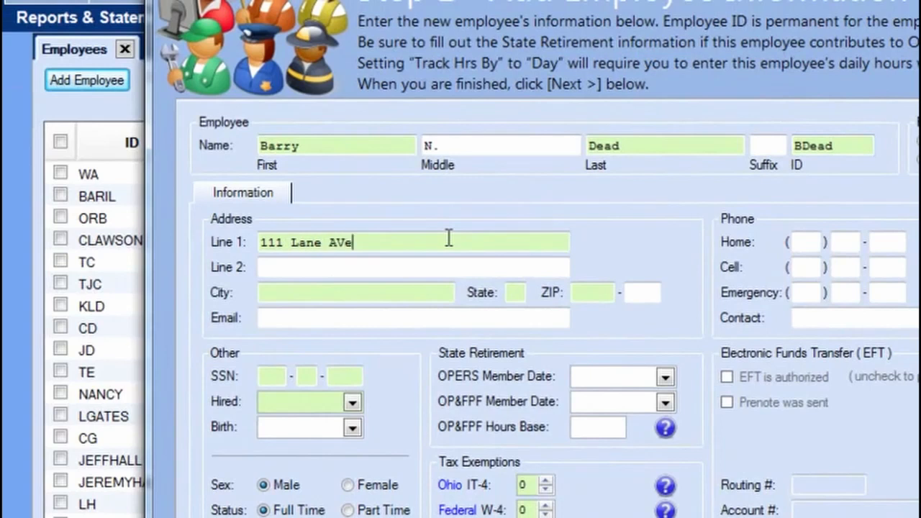
pyautogui.write('.')
pyautogui.press('Tab')
pyautogui.write('Col')
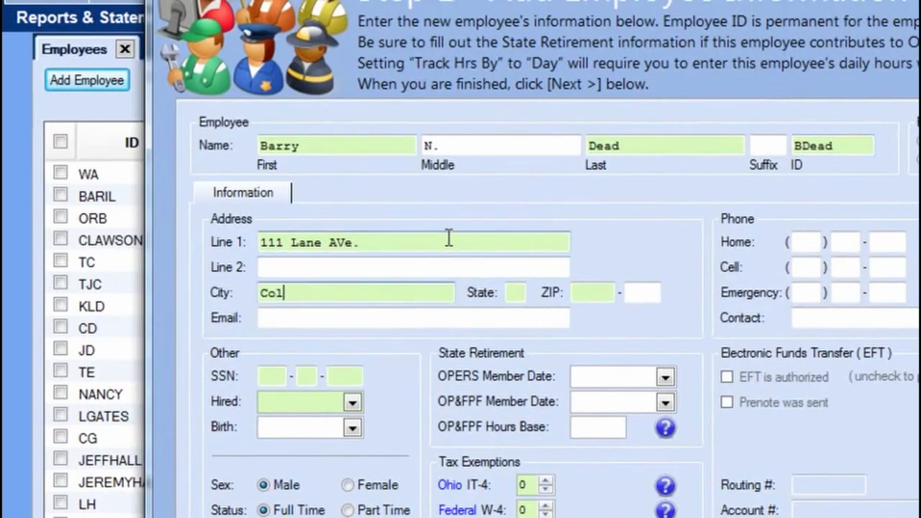
pyautogui.write('umbus')
pyautogui.press('Tab')
pyautogui.write('O')
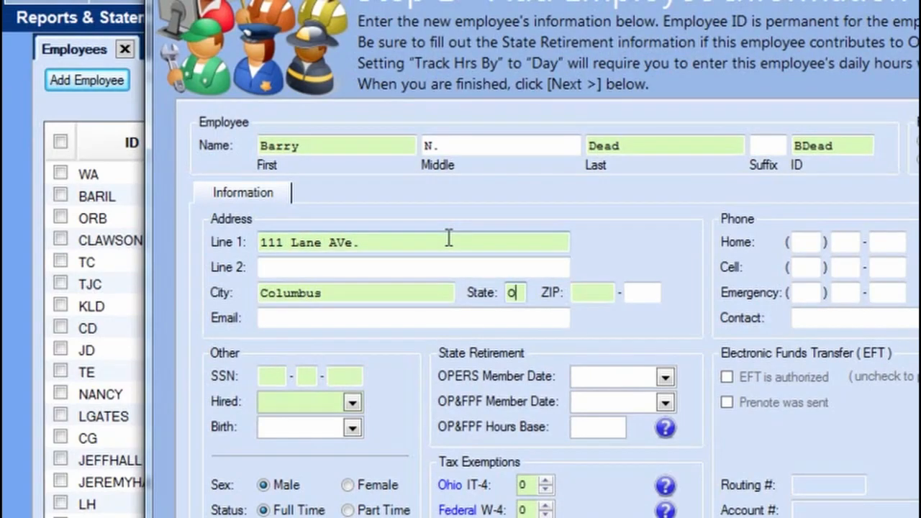
pyautogui.write('H')
pyautogui.press('Tab')
pyautogui.write('432')
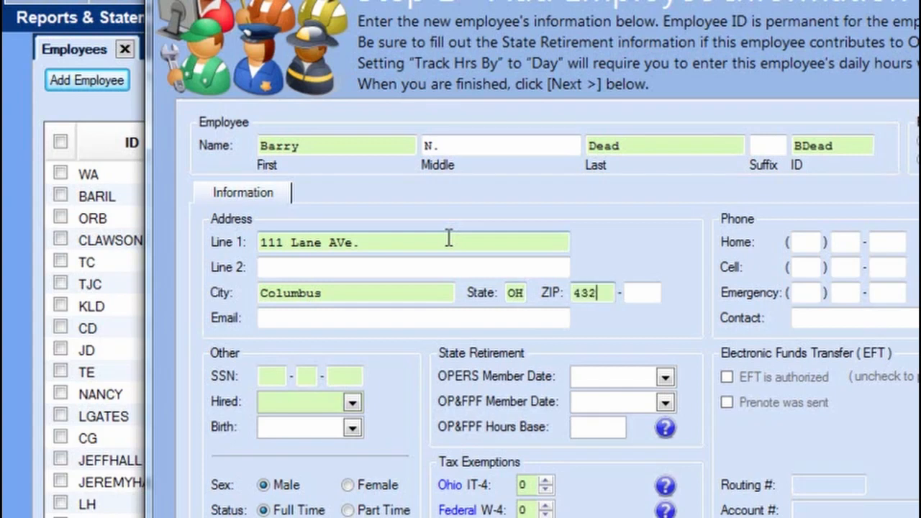
pyautogui.write('15')
pyautogui.press('Tab')
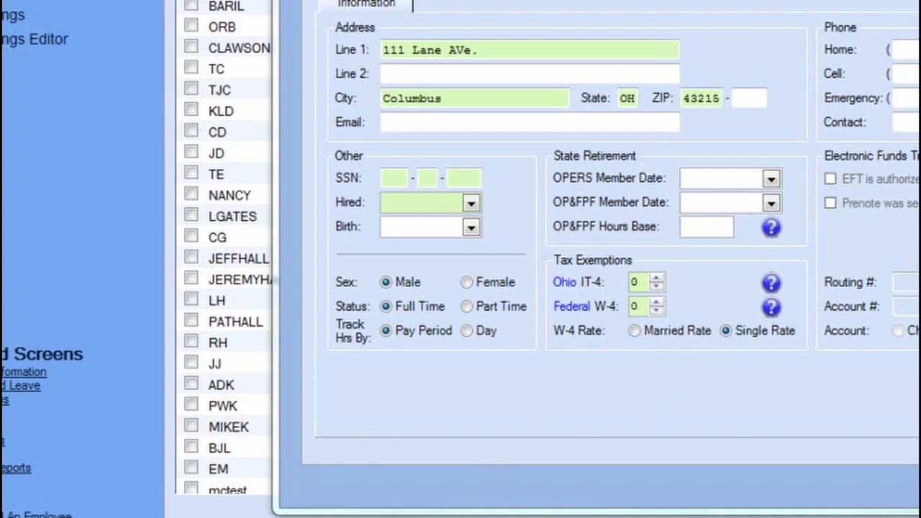
# - Enter the employee's Social Security number and set the hire date to 06/27/2013
pyautogui.click(480, 517)
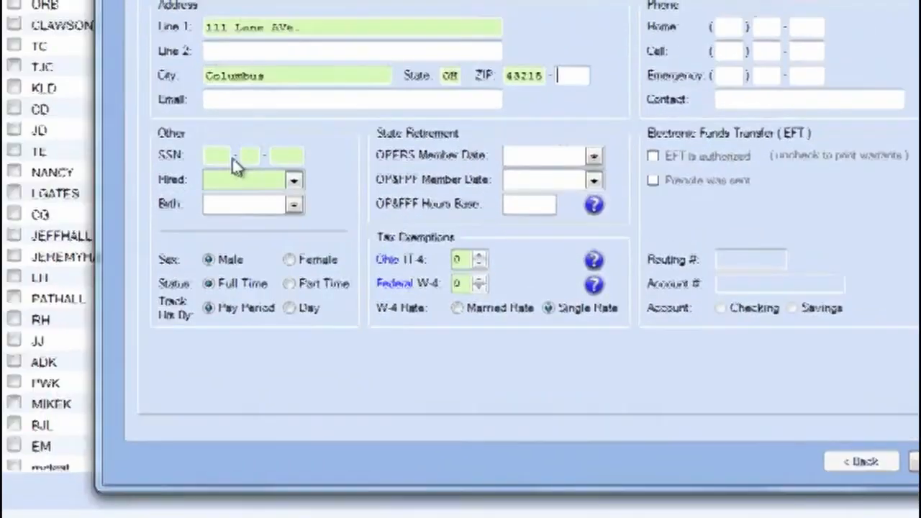
pyautogui.click(87, 110)
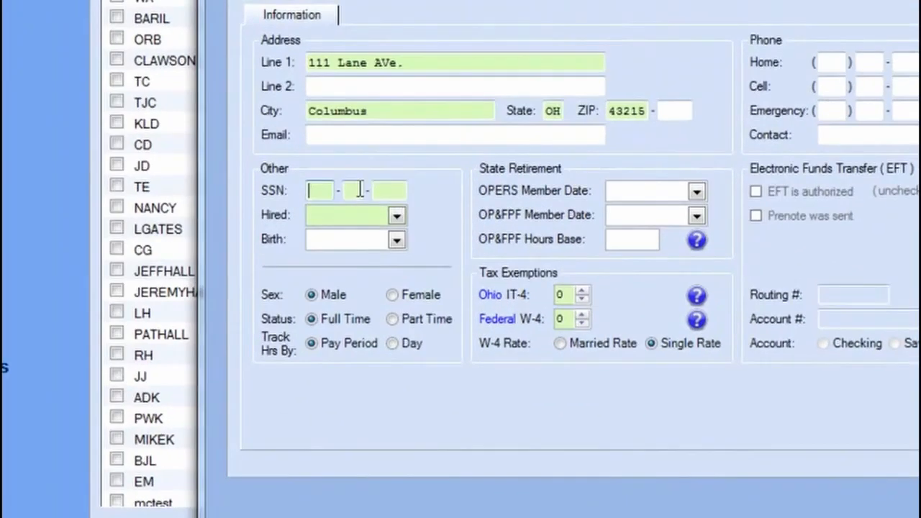
pyautogui.write('333 - 33 - 3333')
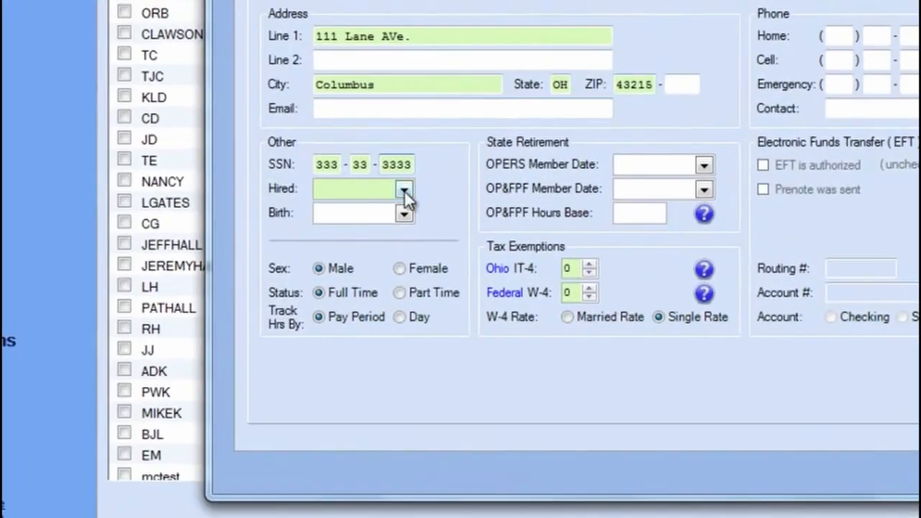
pyautogui.click(404, 190)
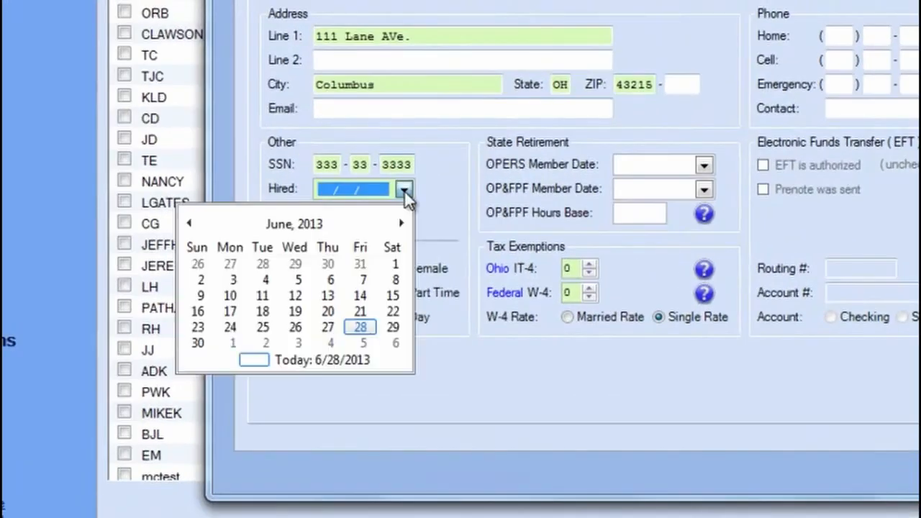
pyautogui.click(326, 329)
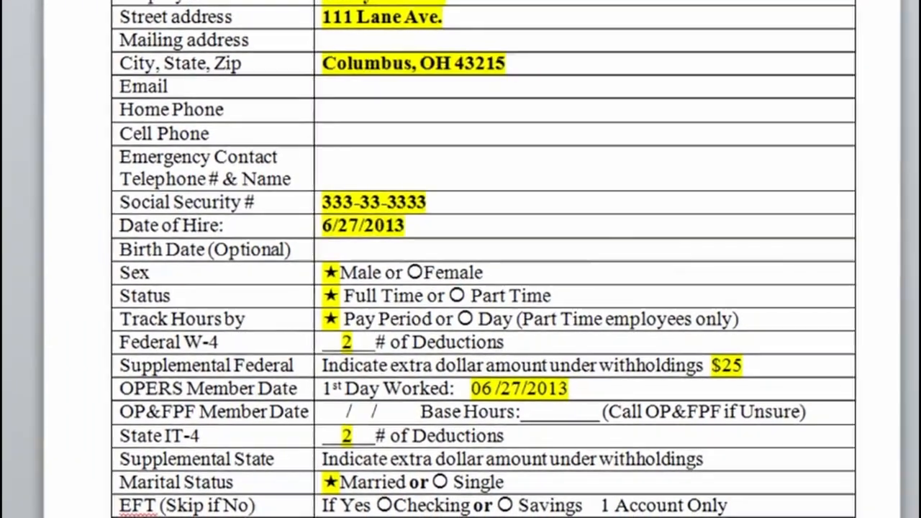
# - Check the new employee checklist and set the OPERS member date to 06/27/2013
pyautogui.scroll(-12, 917, 232)
pyautogui.scroll(-9, 475, 259)
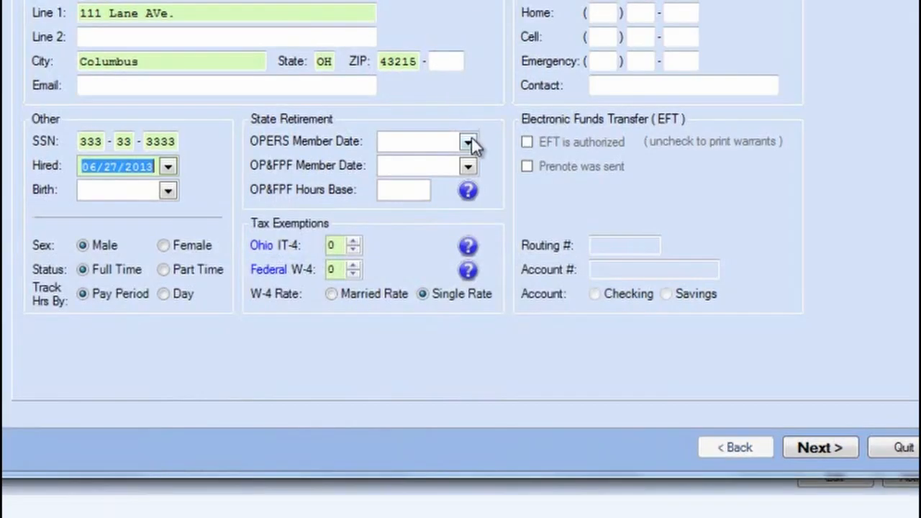
pyautogui.click(468, 141)
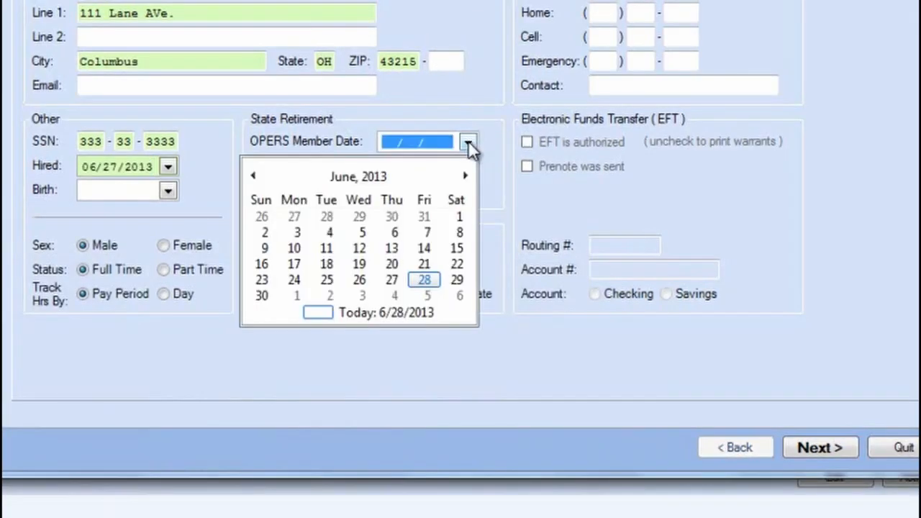
pyautogui.click(391, 280)
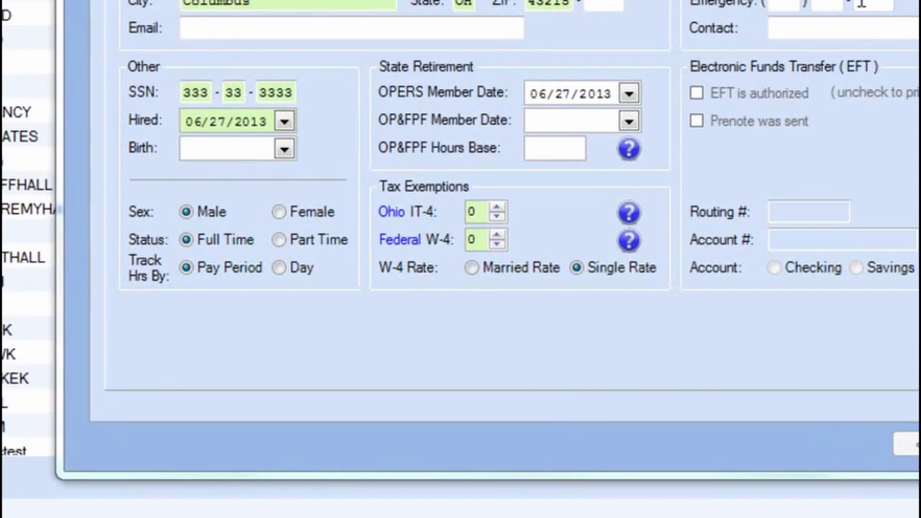
# - Read the help information on the Ohio IT-4 and Federal W-4 forms, closing each message
pyautogui.click(628, 214)
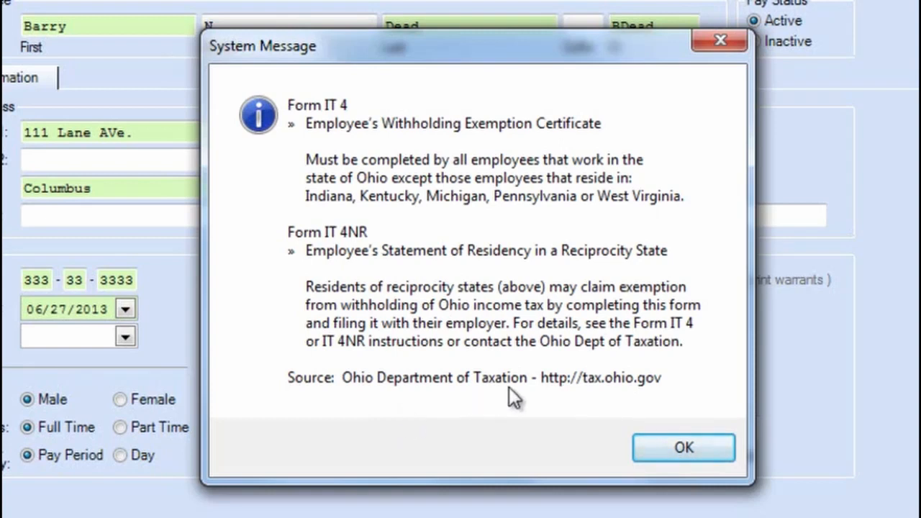
pyautogui.click(685, 445)
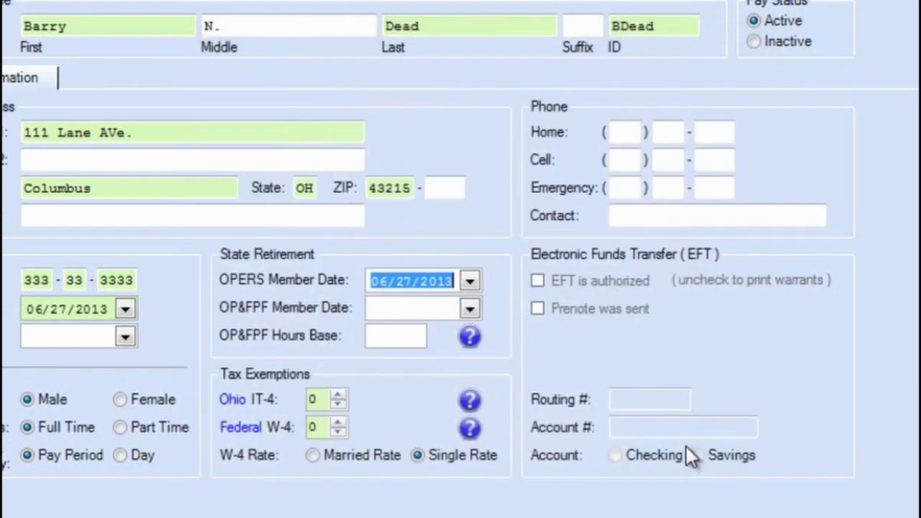
pyautogui.click(470, 429)
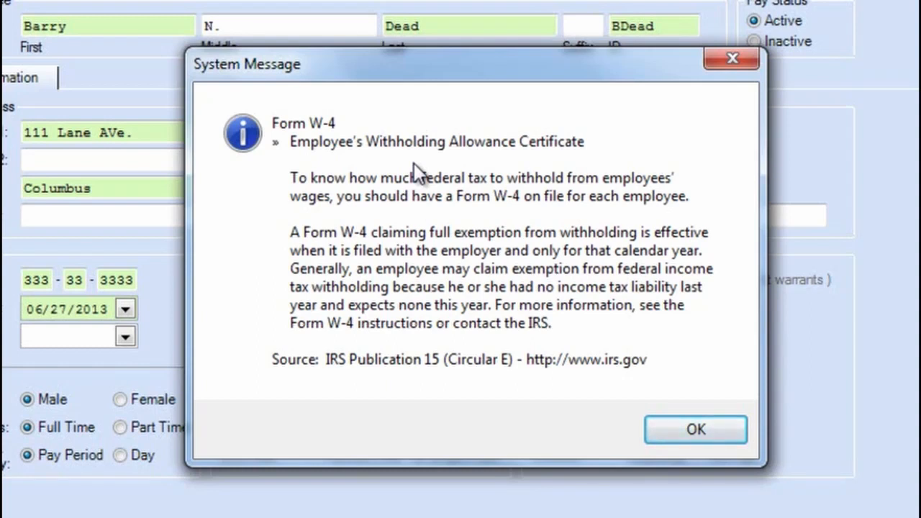
pyautogui.click(701, 430)
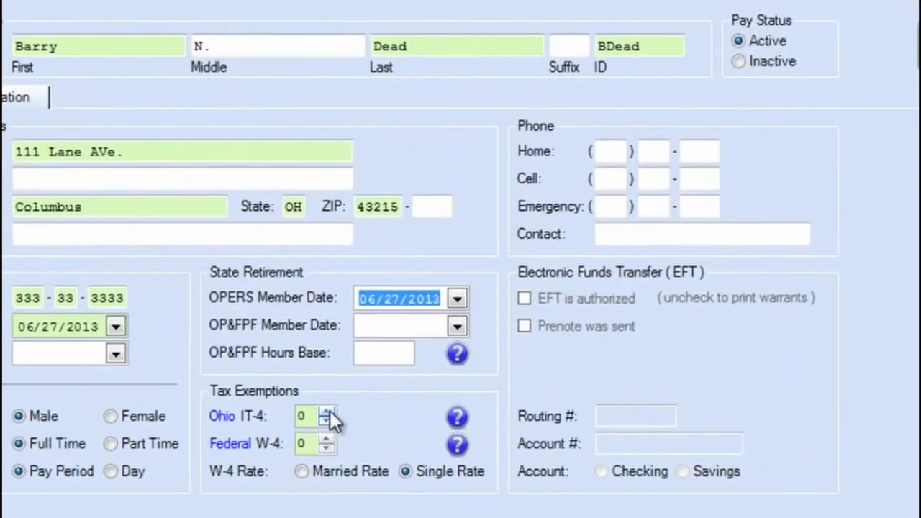
# - Set the Ohio IT-4 and Federal W-4 exemptions to 2 each, choose the married W-4 rate and save the employee information
pyautogui.click(337, 401)
pyautogui.click(337, 401)
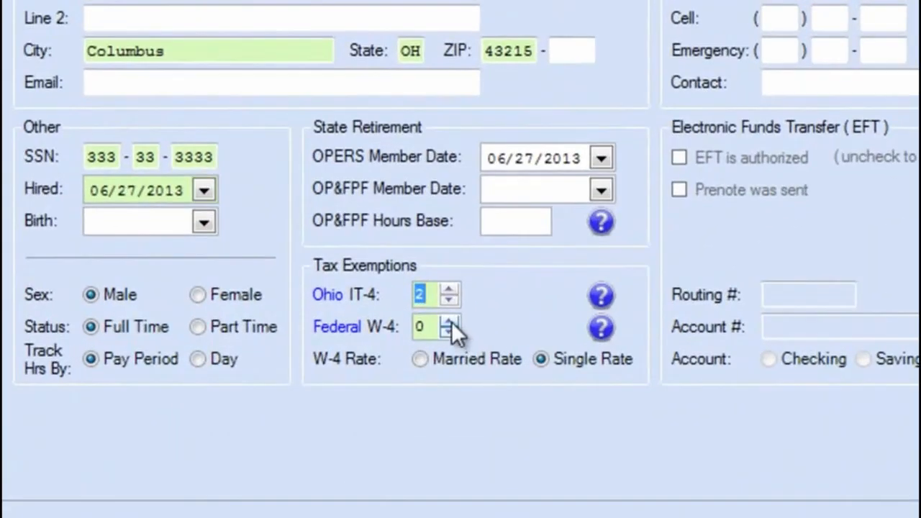
pyautogui.click(448, 321)
pyautogui.click(449, 321)
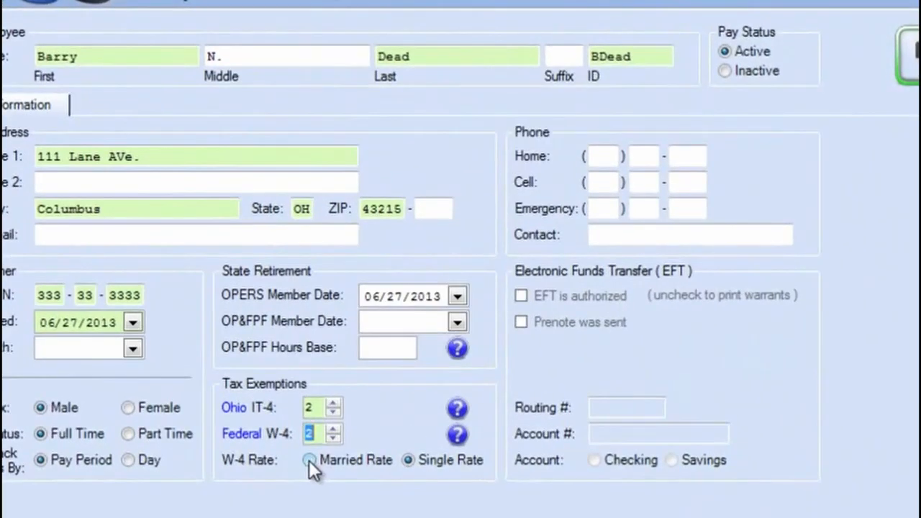
pyautogui.click(309, 460)
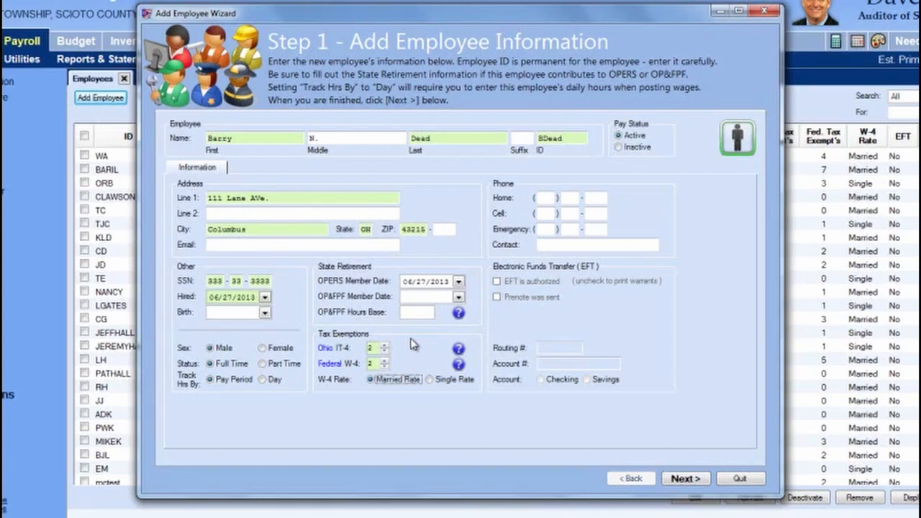
pyautogui.click(685, 478)
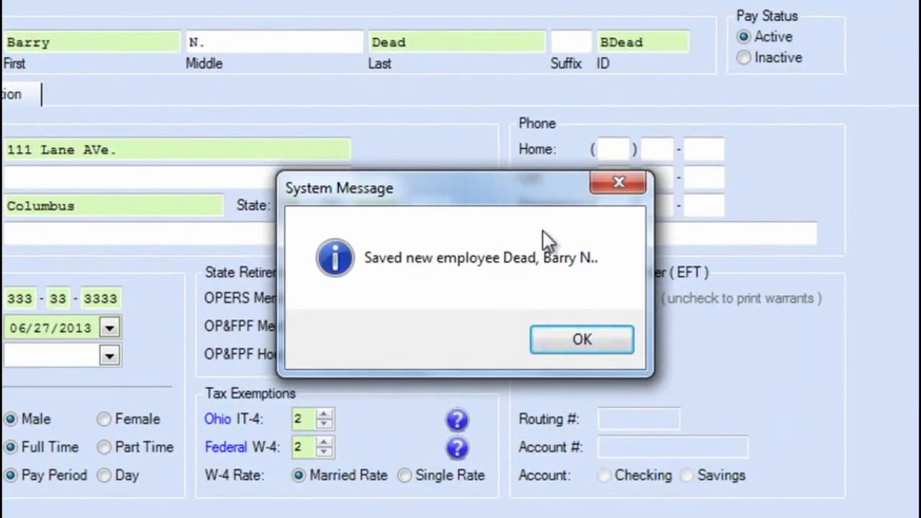
# - Acknowledge the employee saved message and the mandatory Medicare notice, and proceed to the employee's withholdings list
pyautogui.click(611, 343)
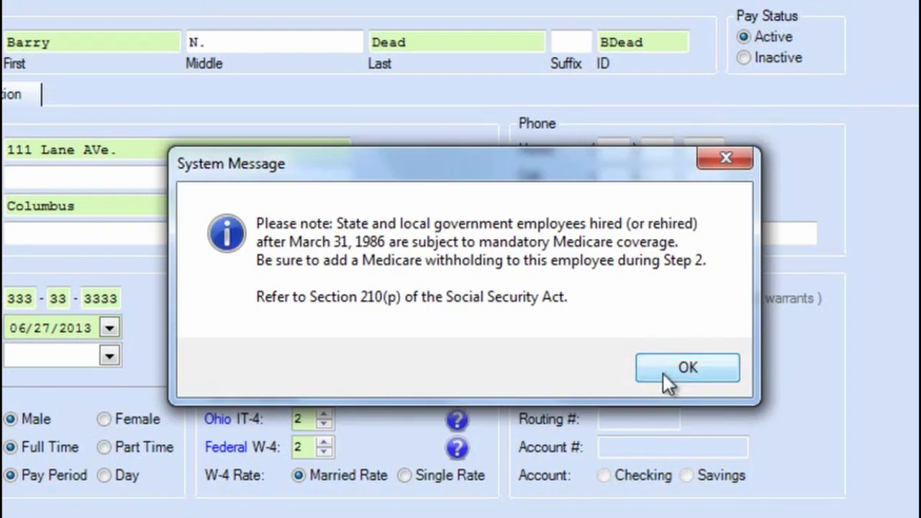
pyautogui.click(687, 367)
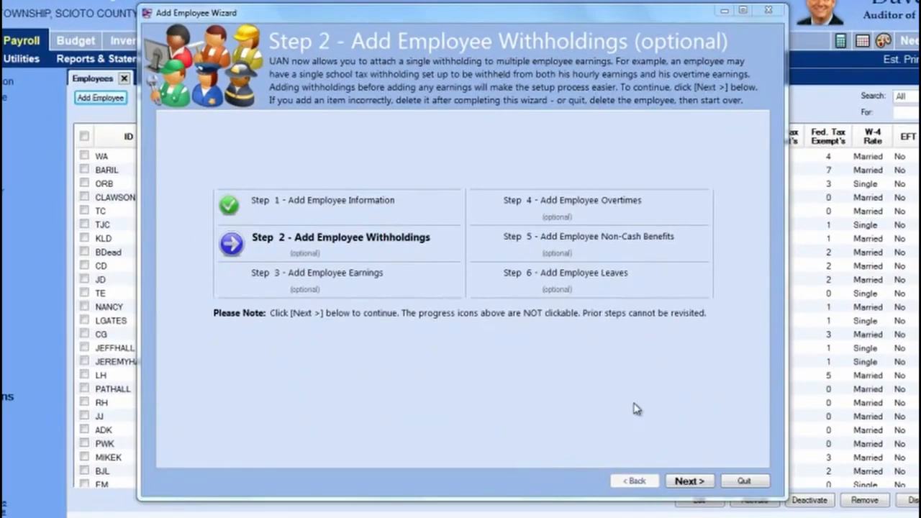
pyautogui.click(687, 482)
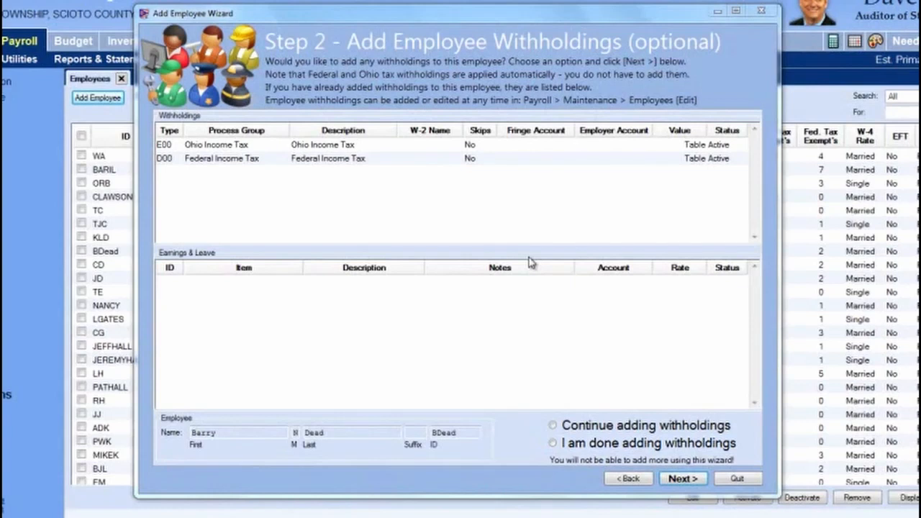
pyautogui.click(552, 443)
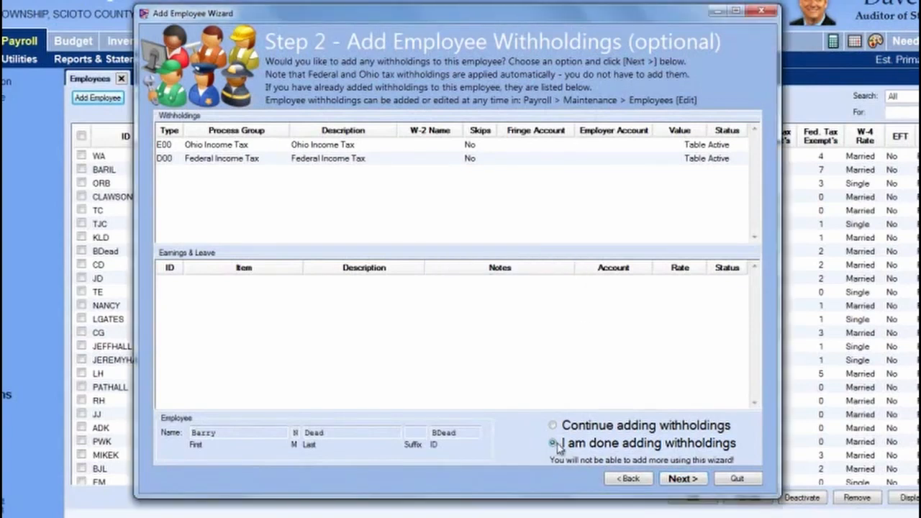
pyautogui.click(669, 480)
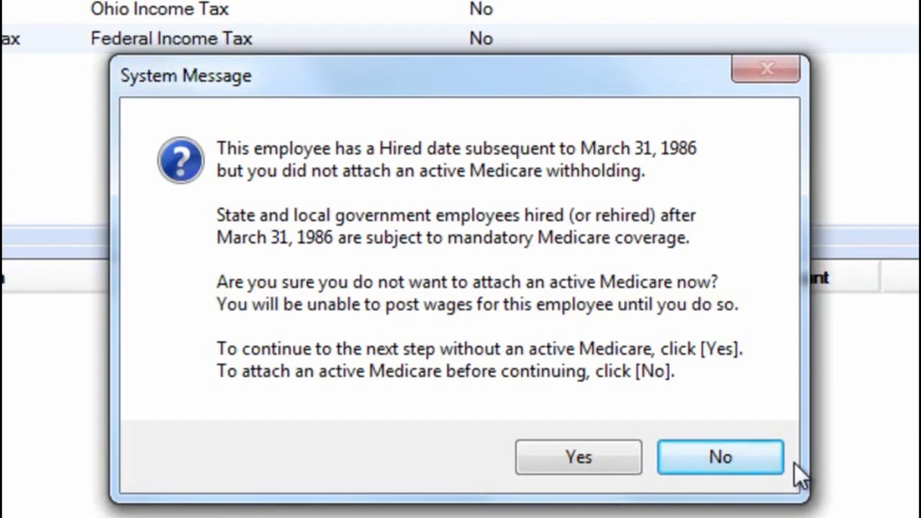
pyautogui.click(720, 457)
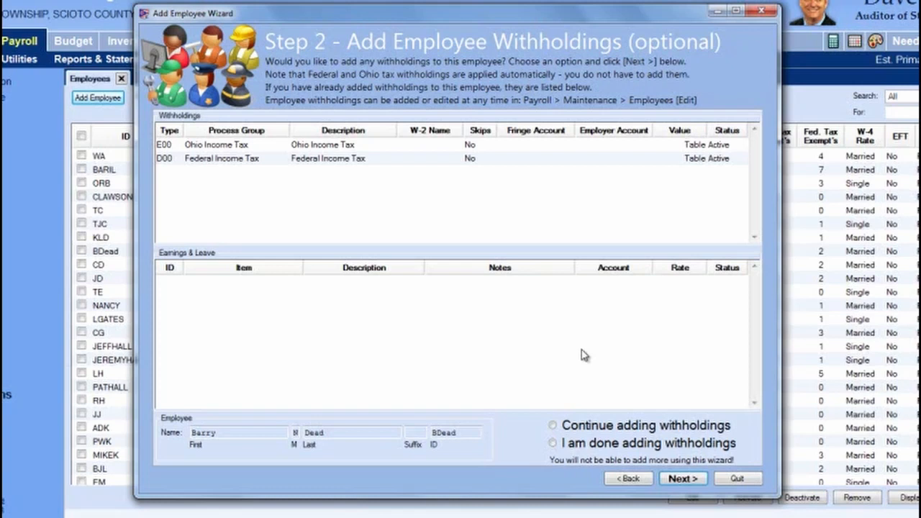
# - Continue adding withholdings and add a Medicare withholding with its default employee share distribution
pyautogui.click(552, 425)
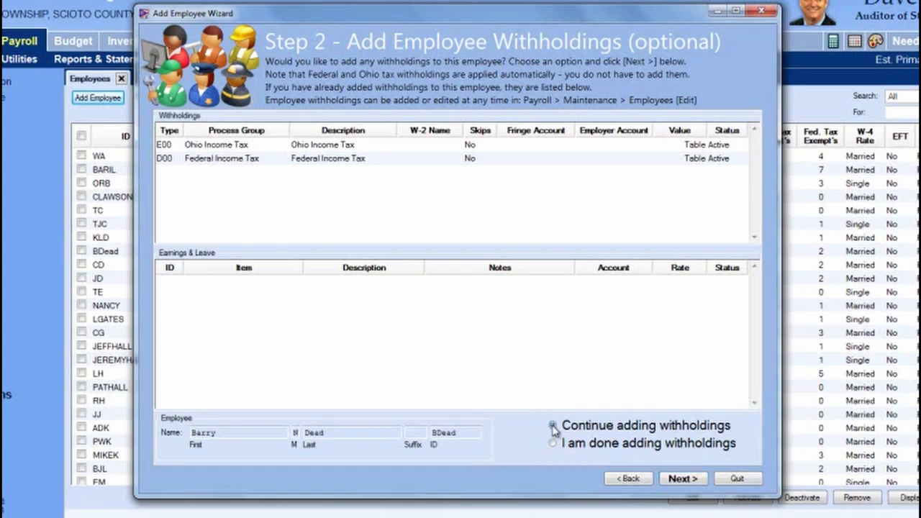
pyautogui.click(682, 480)
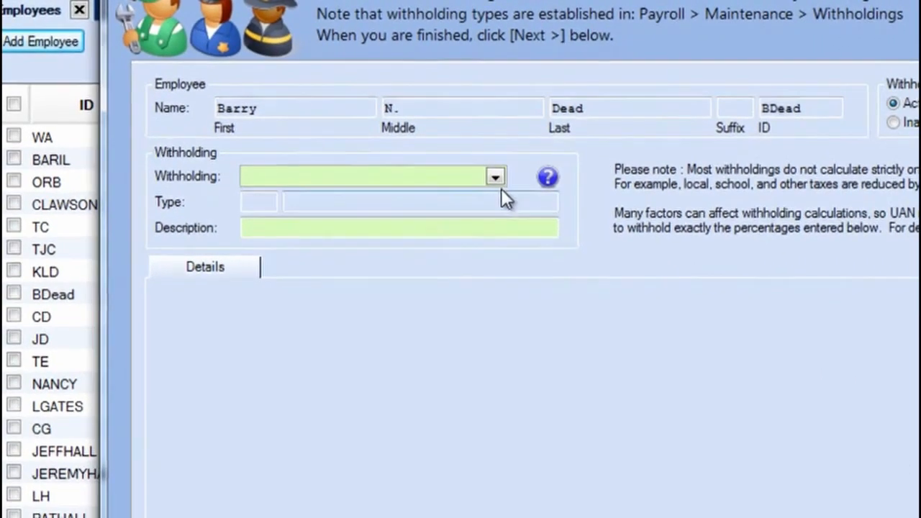
pyautogui.click(553, 198)
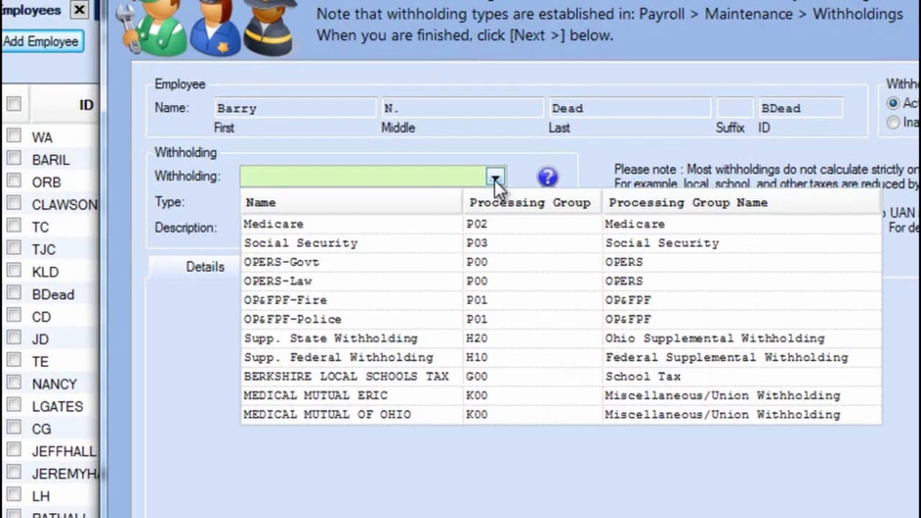
pyautogui.click(374, 225)
pyautogui.click(374, 225)
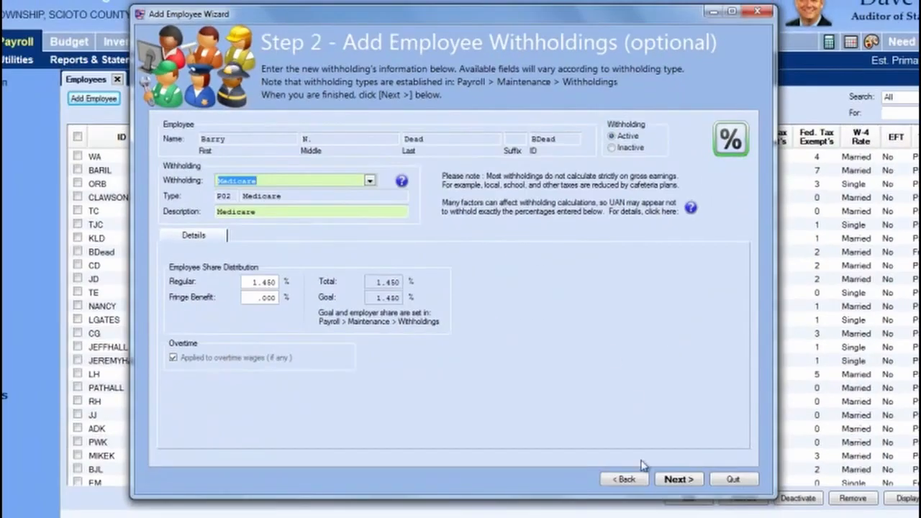
pyautogui.click(683, 480)
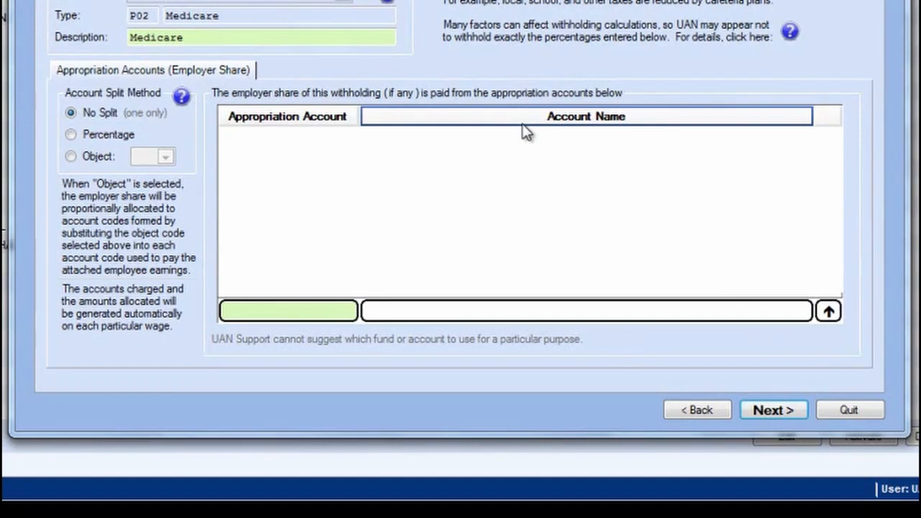
# - Split the Medicare employer share by object code 213 and accept the same split for the fringe benefit
pyautogui.click(347, 311)
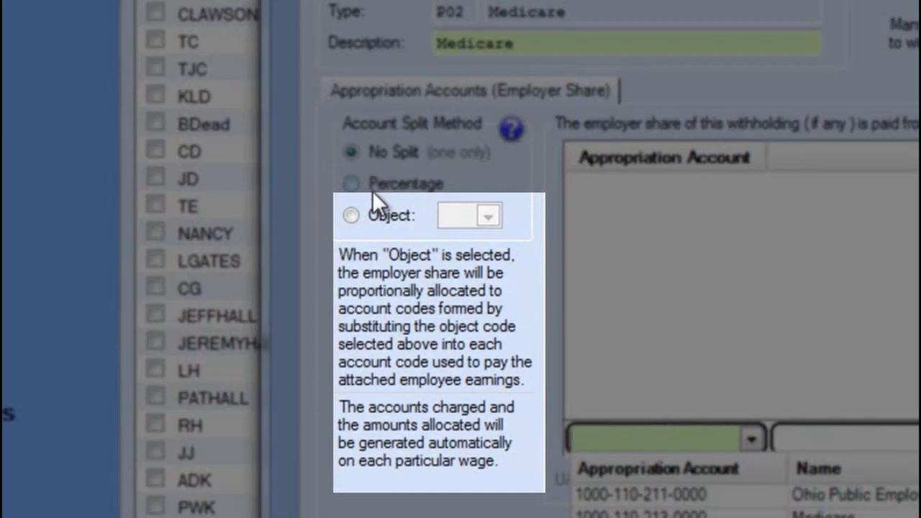
pyautogui.click(350, 218)
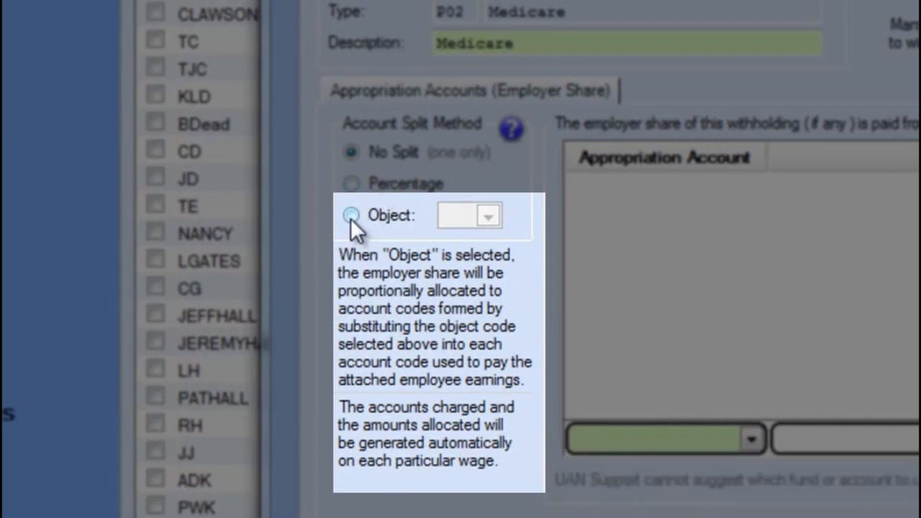
pyautogui.click(353, 218)
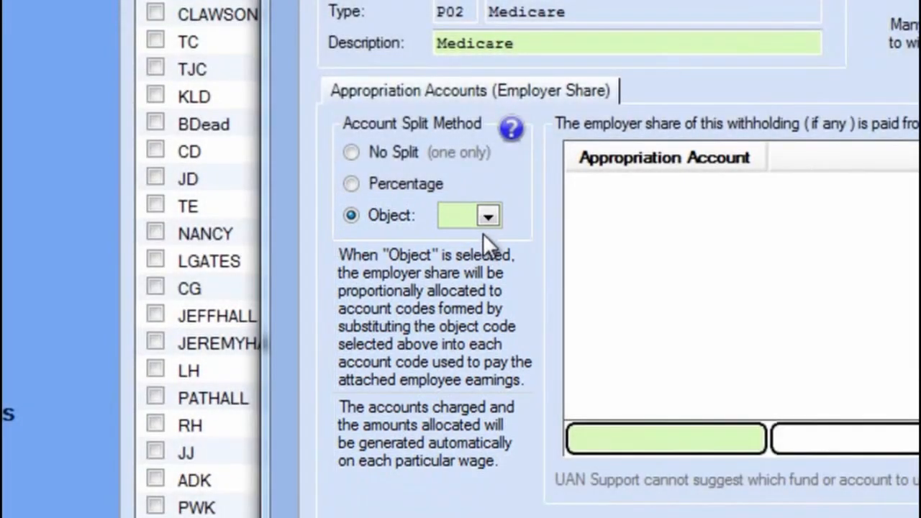
pyautogui.click(484, 222)
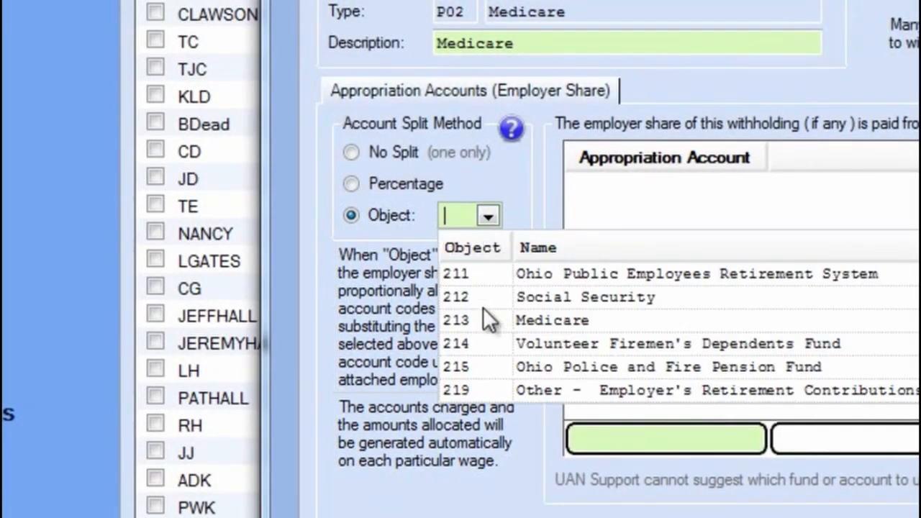
pyautogui.click(470, 327)
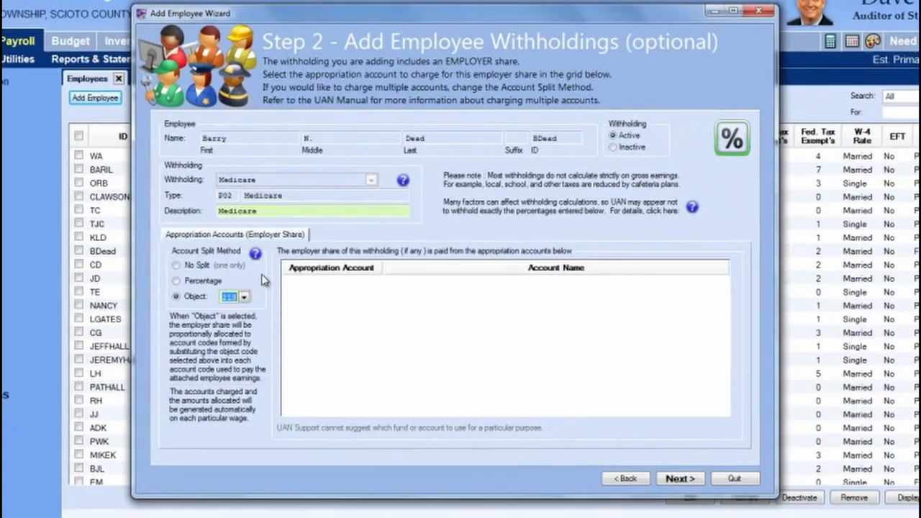
pyautogui.click(682, 479)
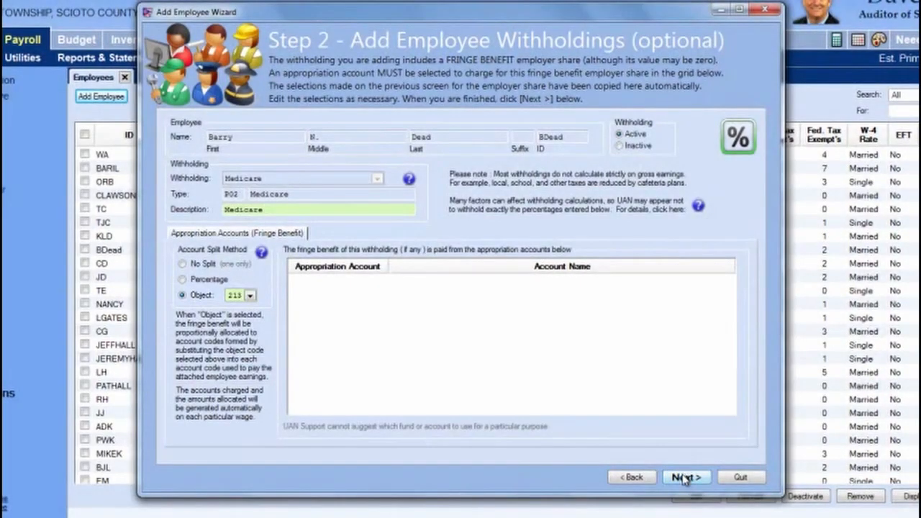
pyautogui.click(684, 478)
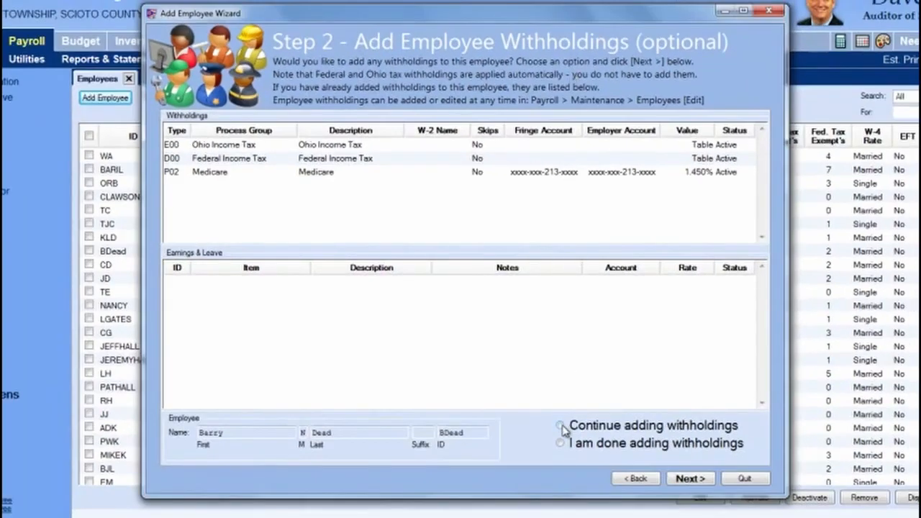
# - Add a Supp. Federal Withholding with an employee share amount of $25.00, deducted from every pay period
pyautogui.click(562, 425)
pyautogui.click(692, 478)
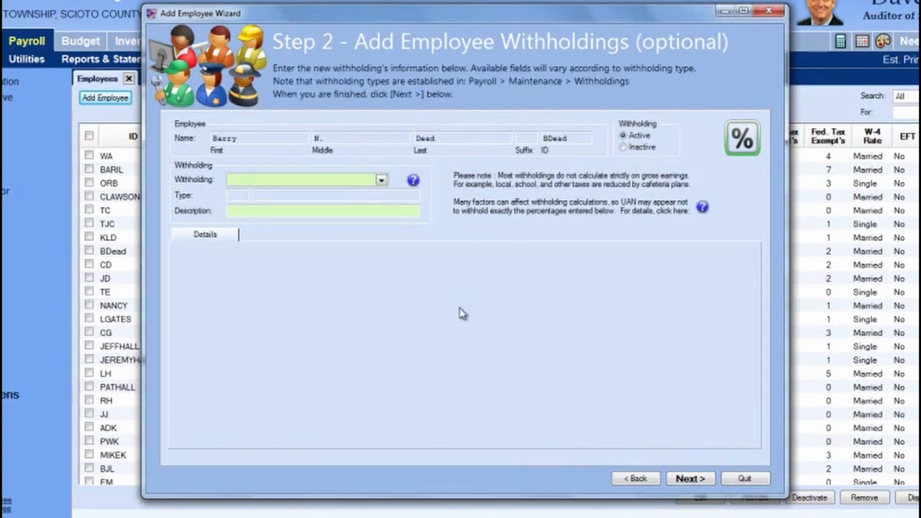
pyautogui.click(381, 179)
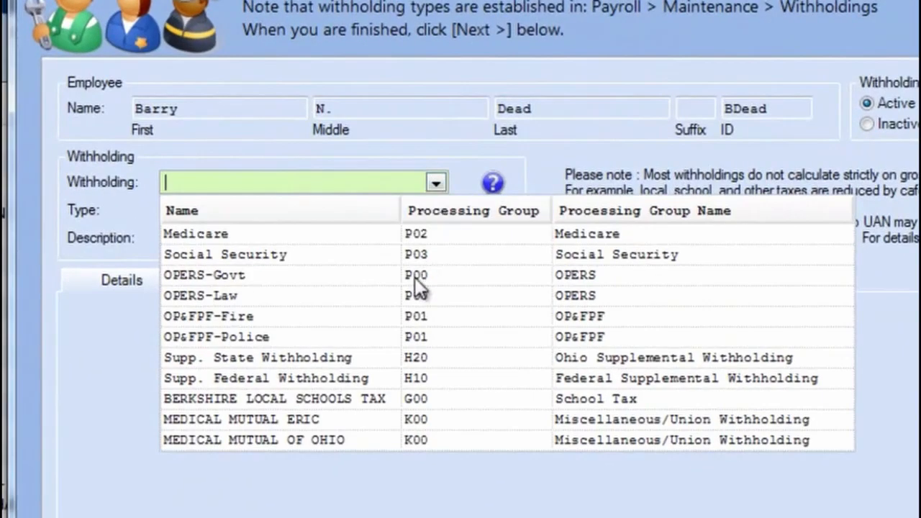
pyautogui.click(305, 383)
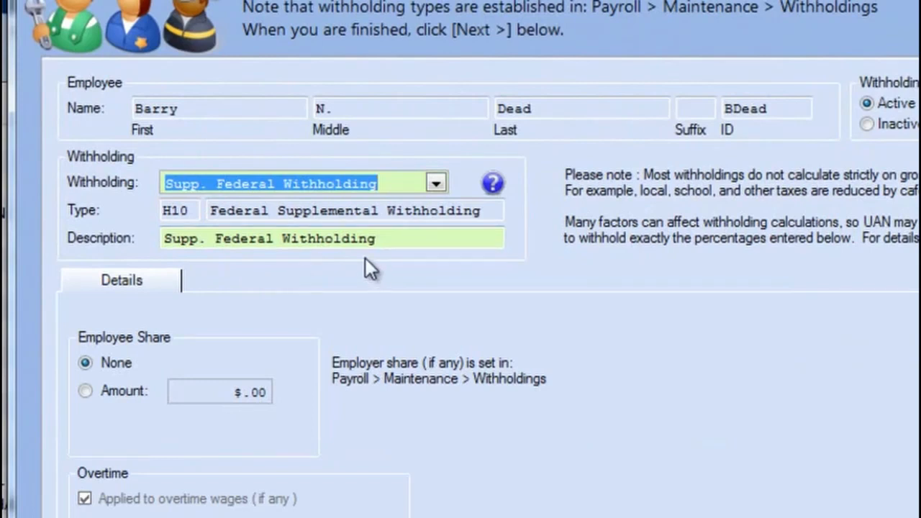
pyautogui.click(85, 390)
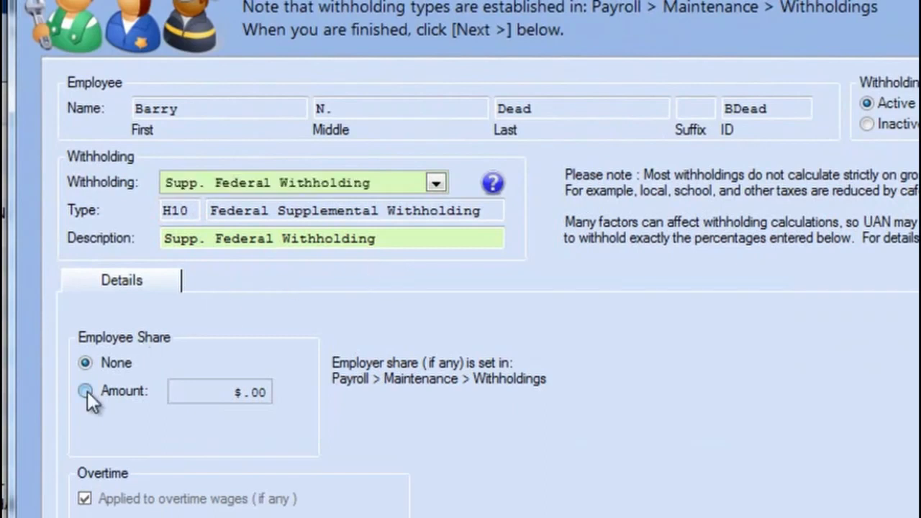
pyautogui.click(226, 394)
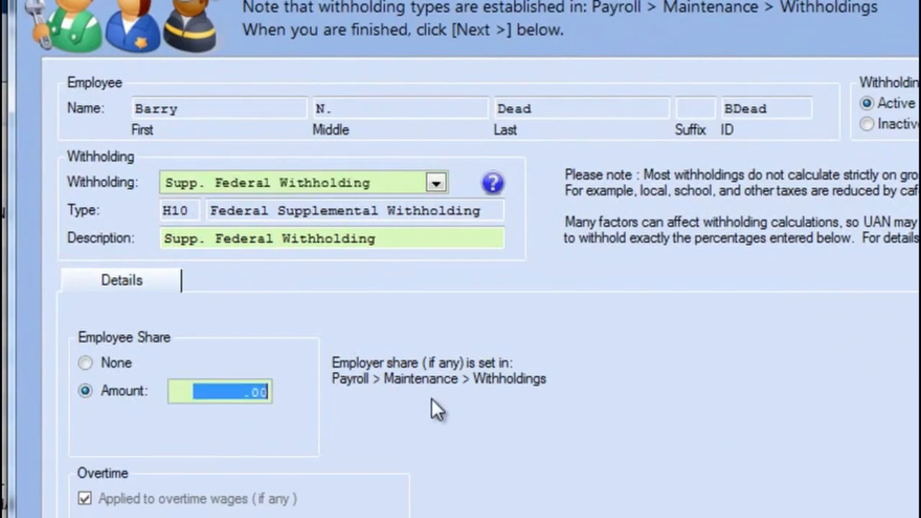
pyautogui.write('25.')
pyautogui.press('Tab')
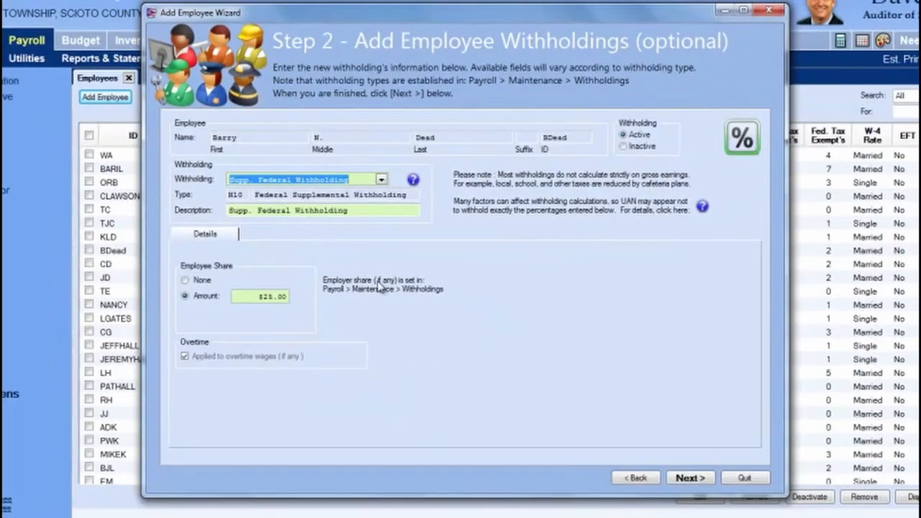
pyautogui.click(691, 480)
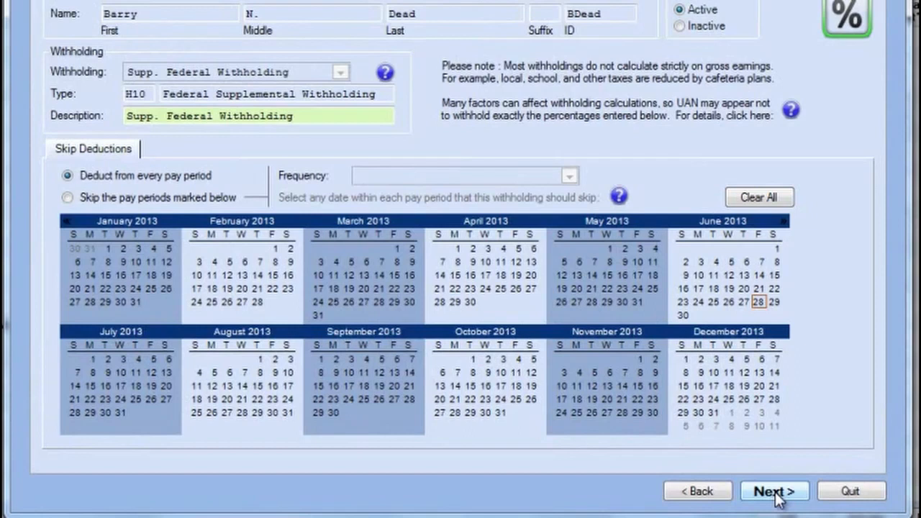
pyautogui.click(775, 493)
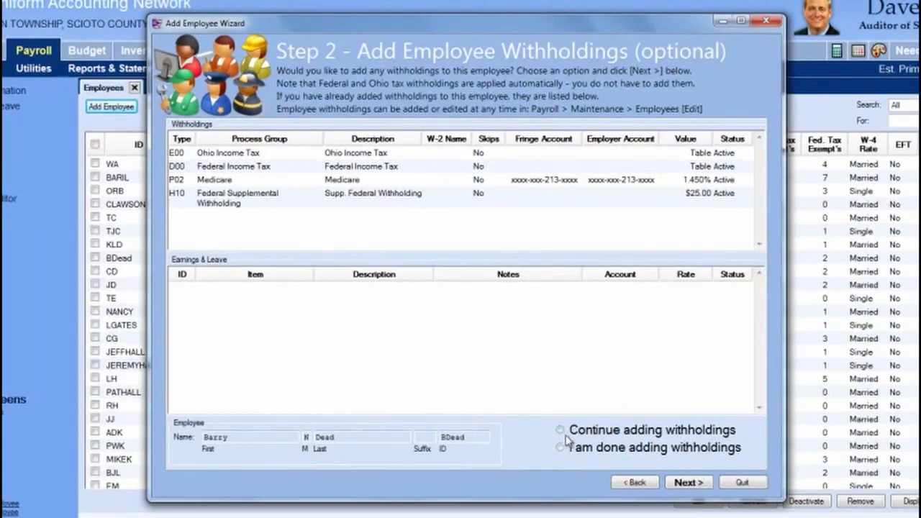
# - Continue adding withholdings and add an OPERS-Govt withholding with its default employee share distribution
pyautogui.click(561, 430)
pyautogui.click(687, 482)
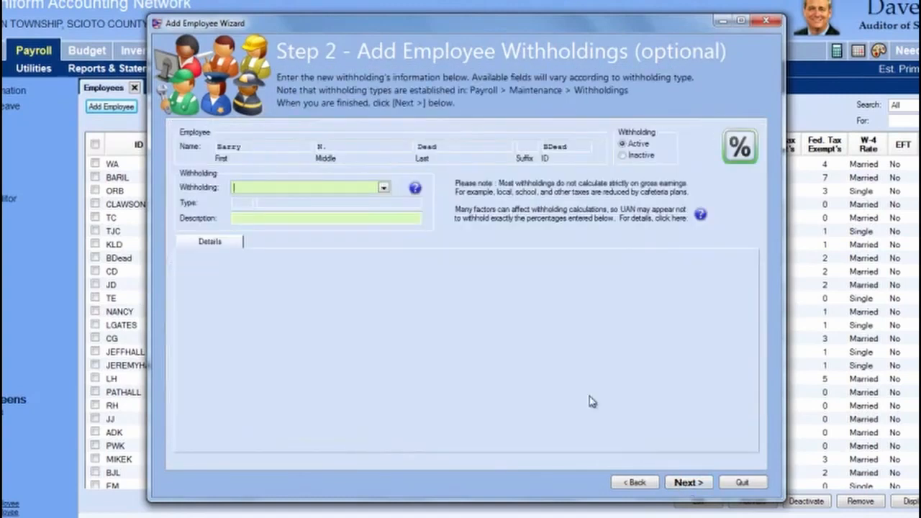
pyautogui.click(384, 187)
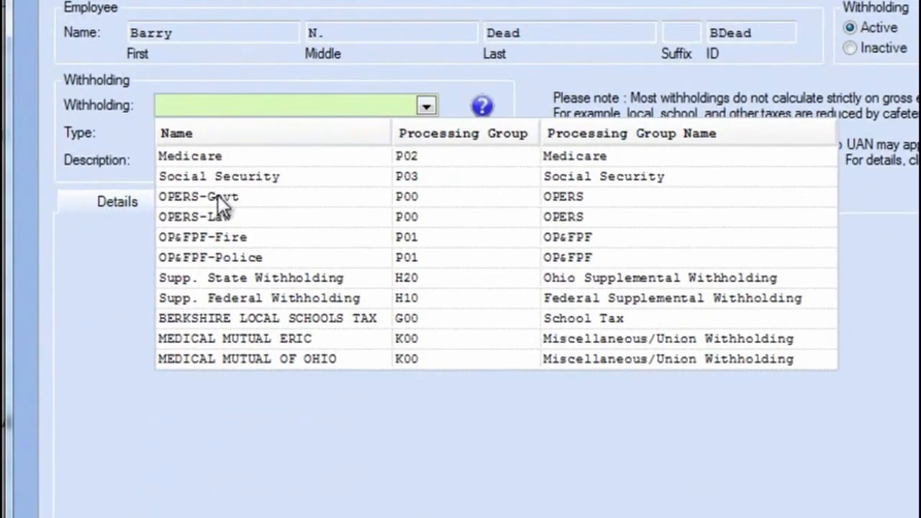
pyautogui.click(218, 196)
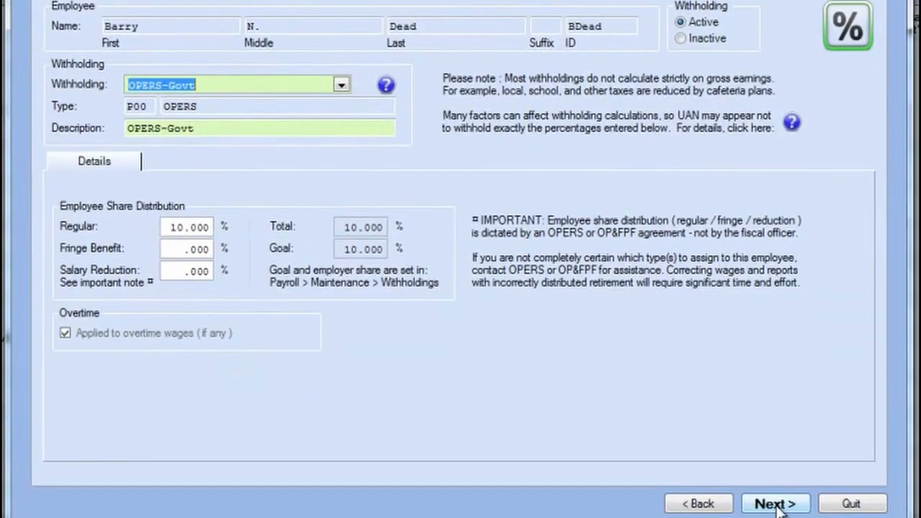
pyautogui.click(776, 505)
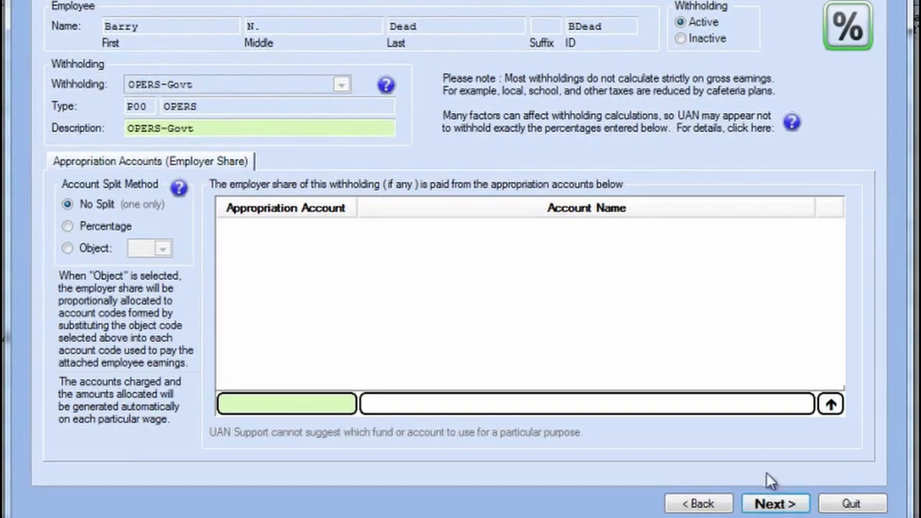
# - Split the OPERS-Govt employer share by object code 211 and accept the same split for the fringe benefit
pyautogui.click(68, 249)
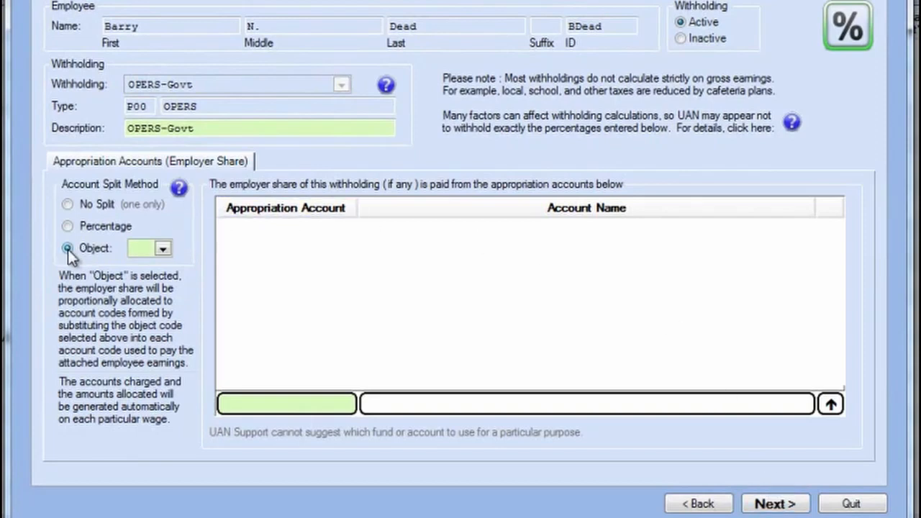
pyautogui.click(164, 248)
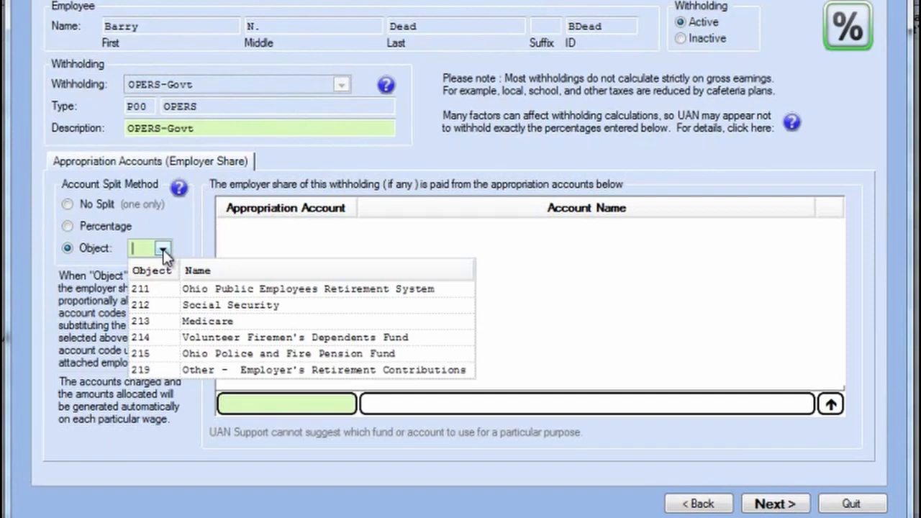
pyautogui.click(165, 289)
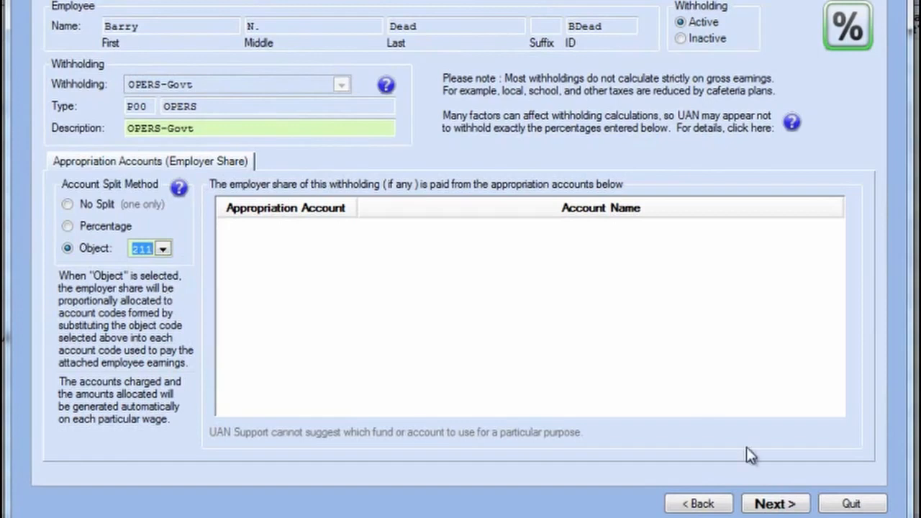
pyautogui.click(773, 504)
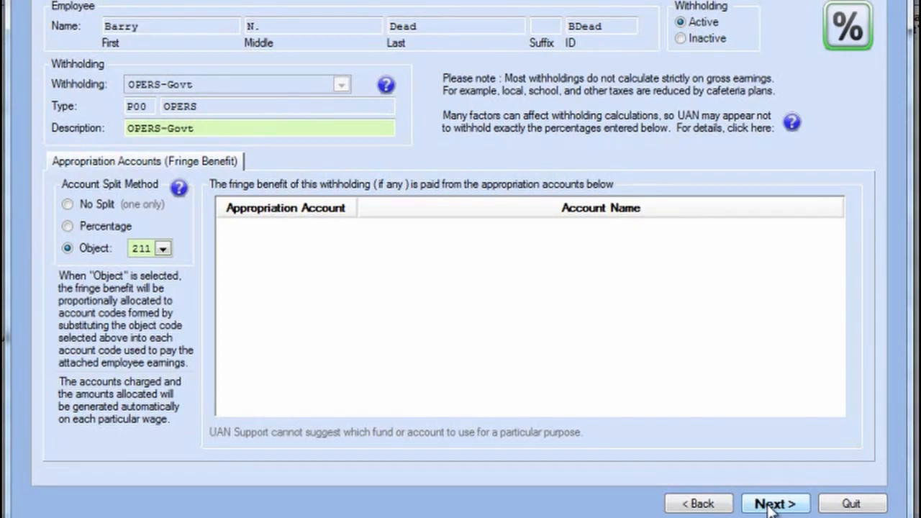
pyautogui.click(771, 506)
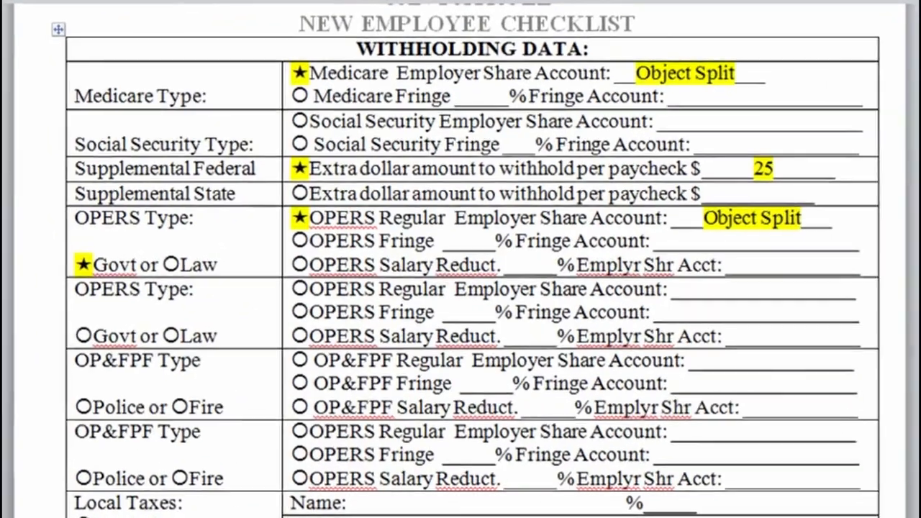
# - Check the checklist, continue adding withholdings, and choose MEDICAL MUTUAL OF OHIO with an employee share amount of $40.00
pyautogui.scroll(-6, 461, 259)
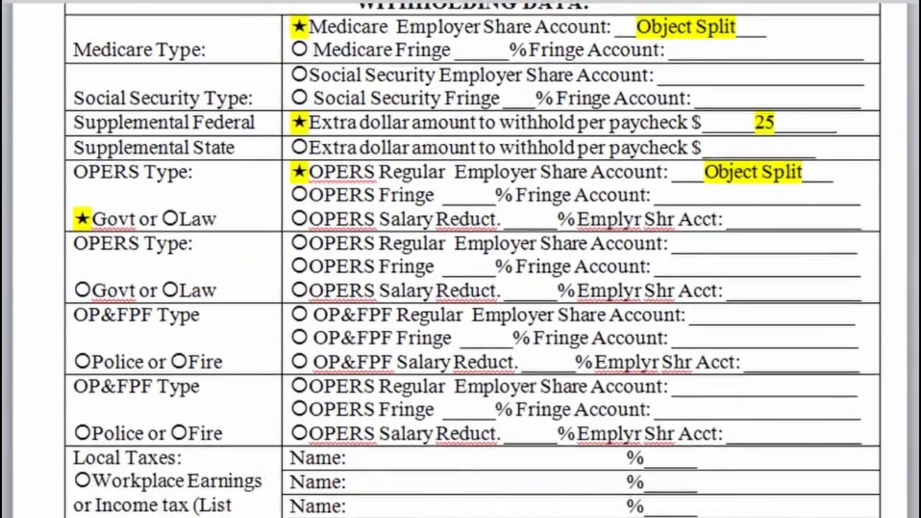
pyautogui.scroll(-3, 460, 259)
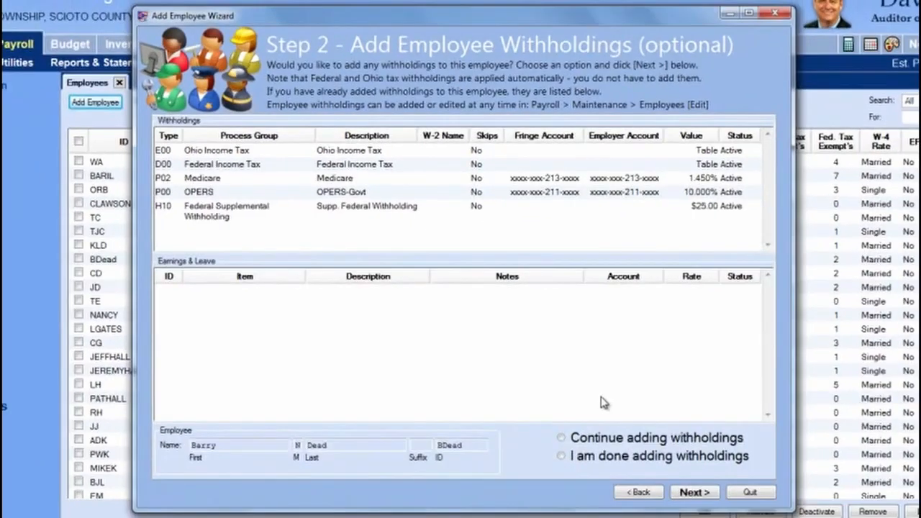
pyautogui.click(561, 438)
pyautogui.click(695, 492)
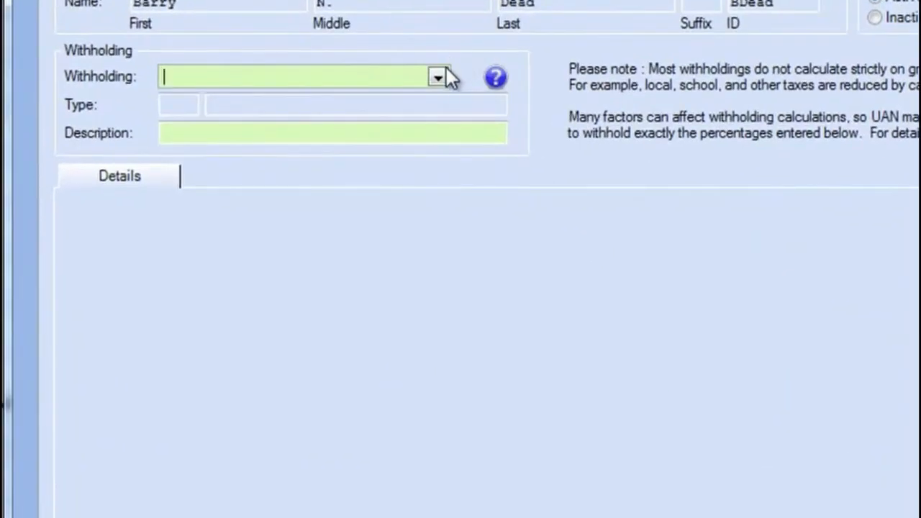
pyautogui.click(438, 77)
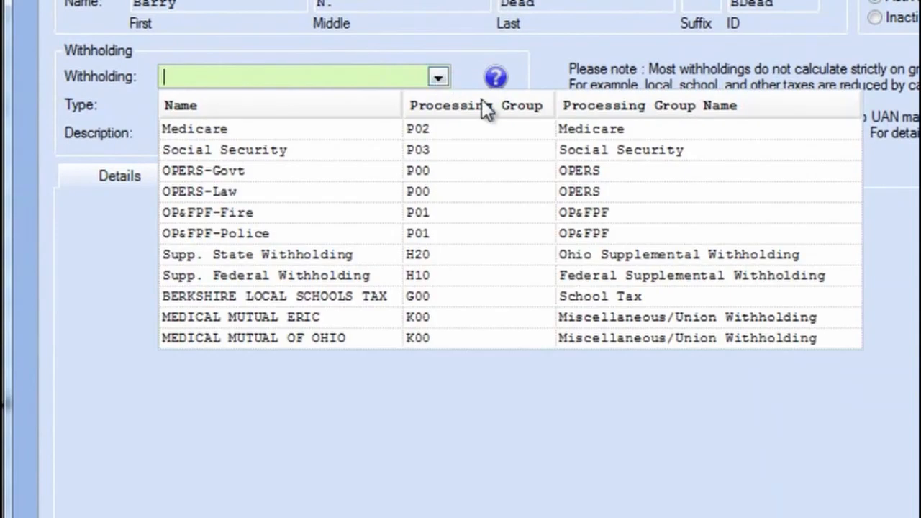
pyautogui.click(246, 339)
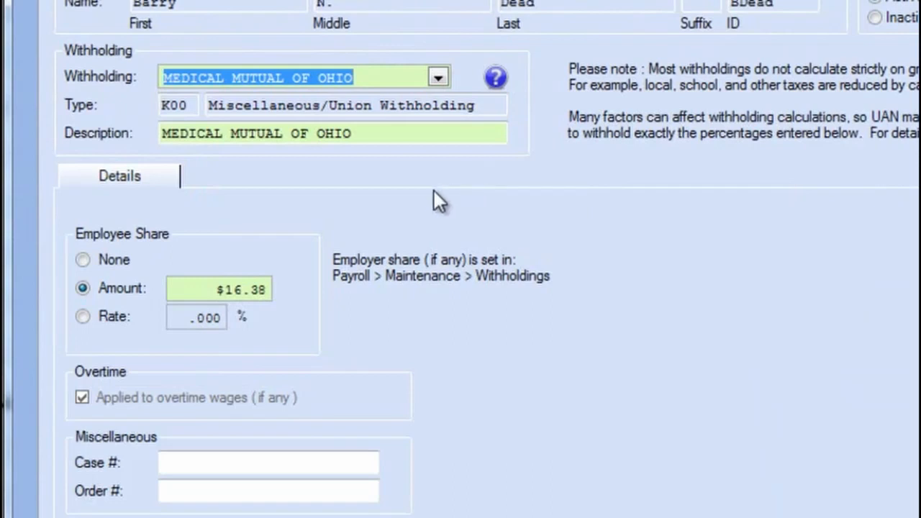
pyautogui.click(231, 290)
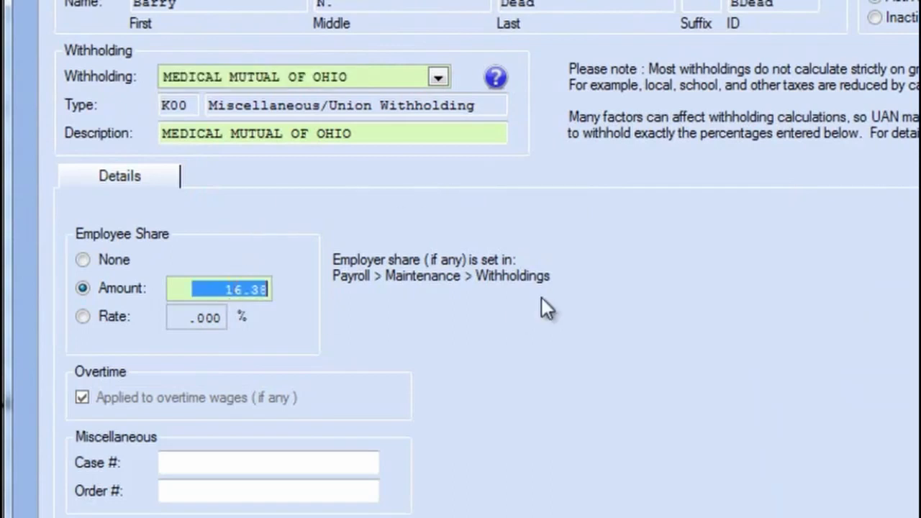
pyautogui.write('40.')
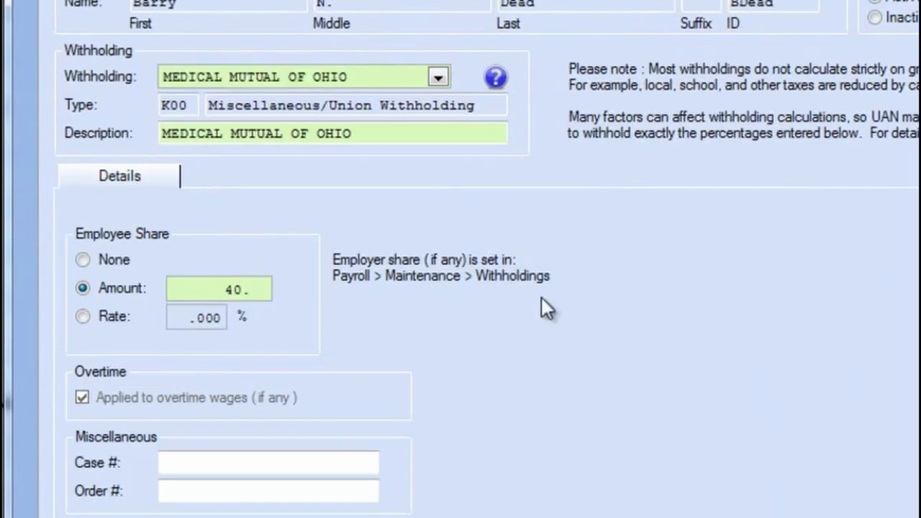
pyautogui.press('Tab')
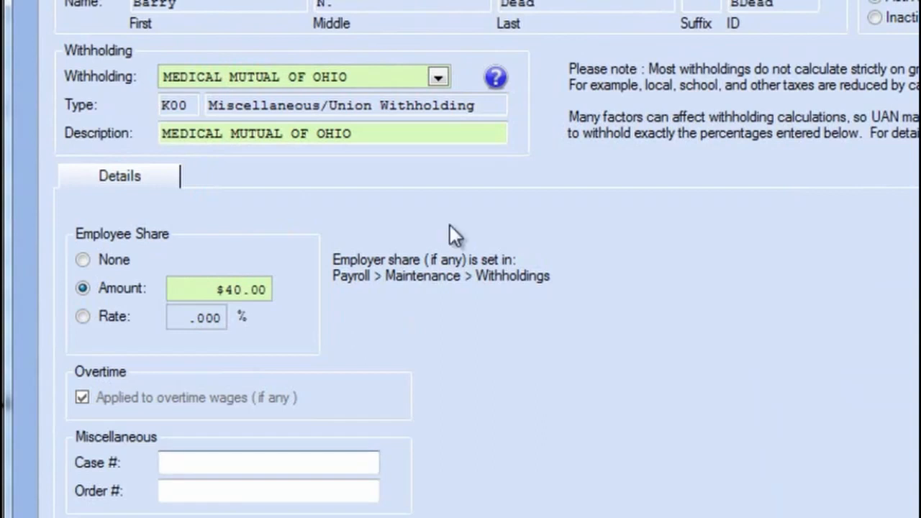
# - Switch the employee share to a rate and back to an amount, set it to $40.00, and proceed to skip deductions
pyautogui.click(84, 318)
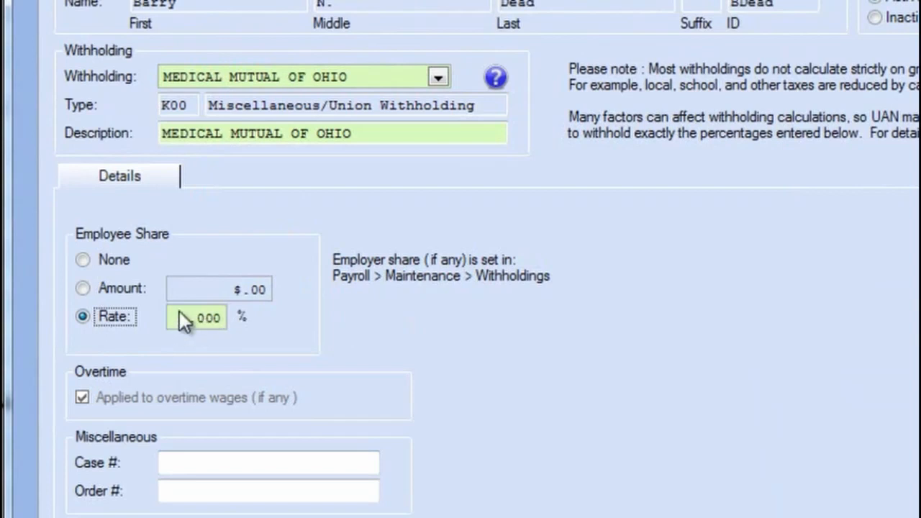
pyautogui.click(84, 287)
pyautogui.click(244, 292)
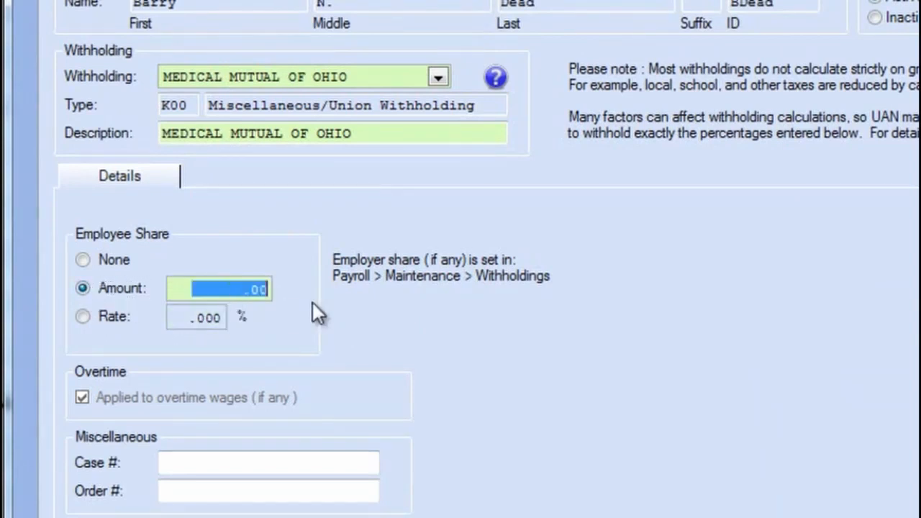
pyautogui.write('40.')
pyautogui.press('Tab')
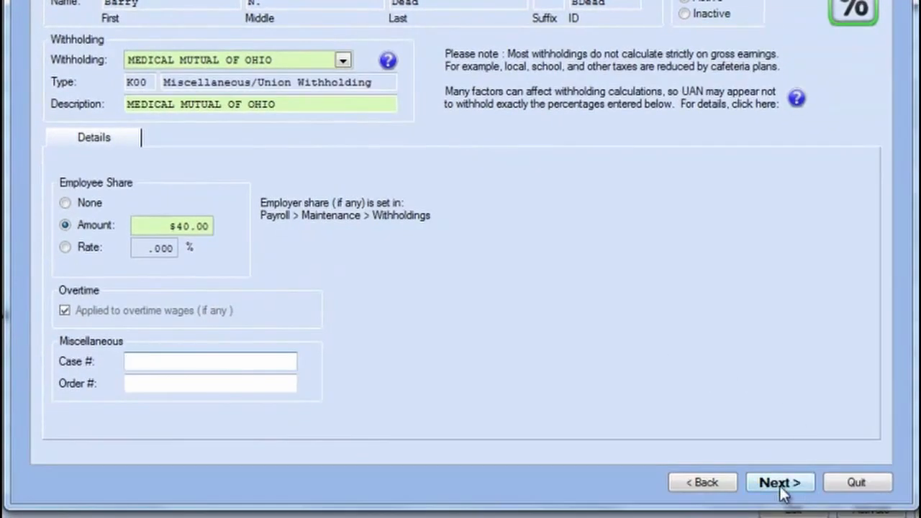
pyautogui.click(780, 482)
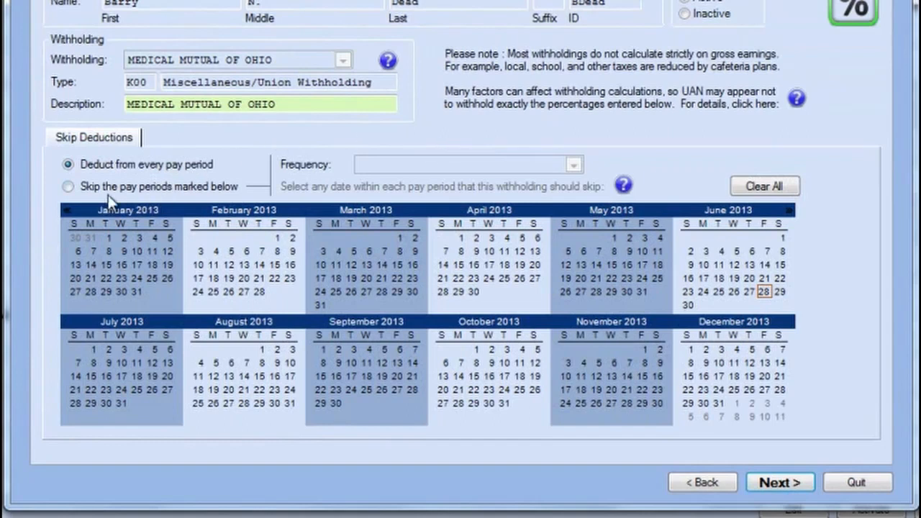
# - Skip the MEDICAL MUTUAL OF OHIO deduction at Bi-Weekly frequency for the periods containing March 29, May 31, August 30 and November 29, 2013
pyautogui.click(67, 187)
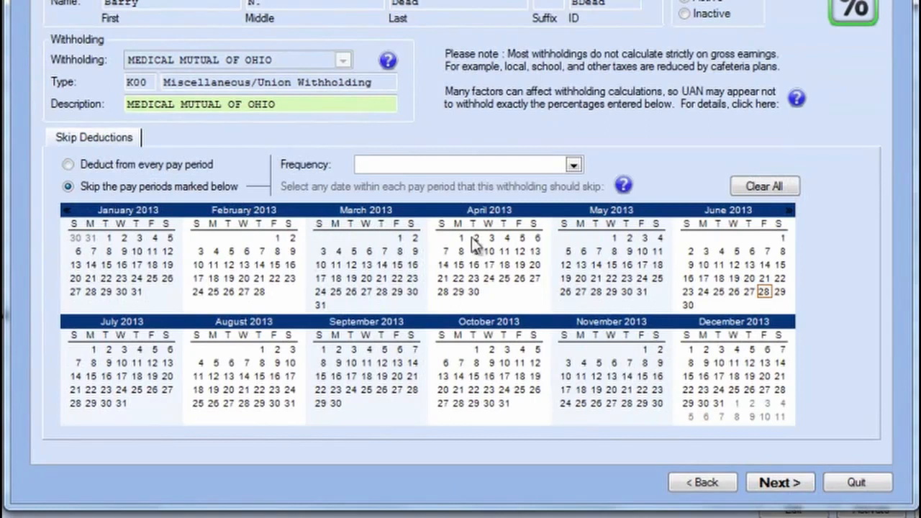
pyautogui.click(573, 165)
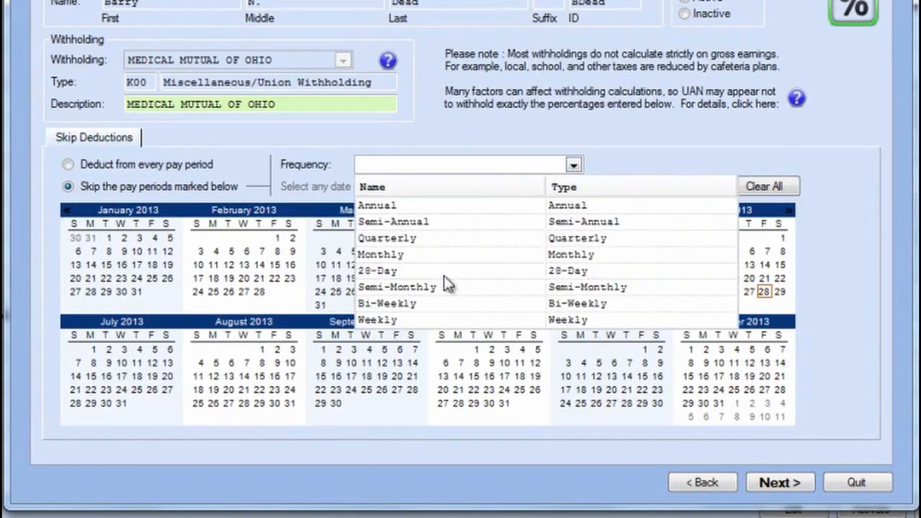
pyautogui.click(414, 308)
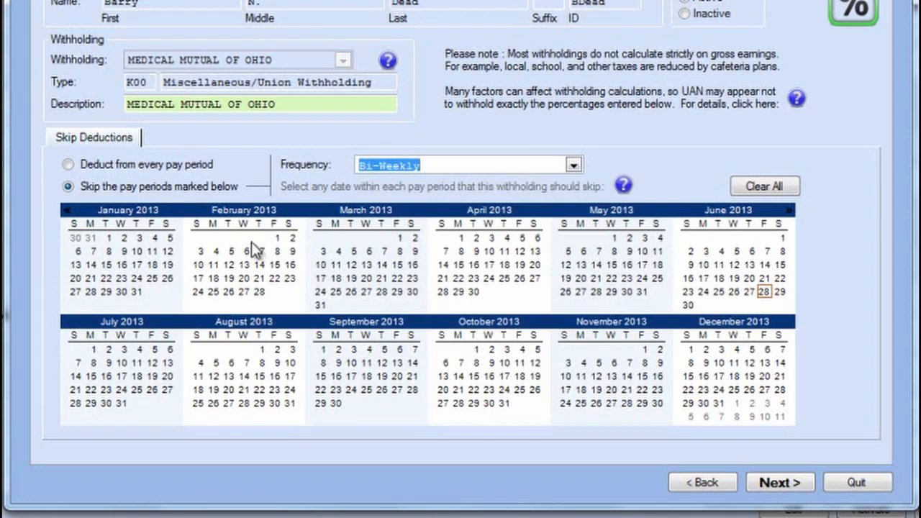
pyautogui.click(397, 292)
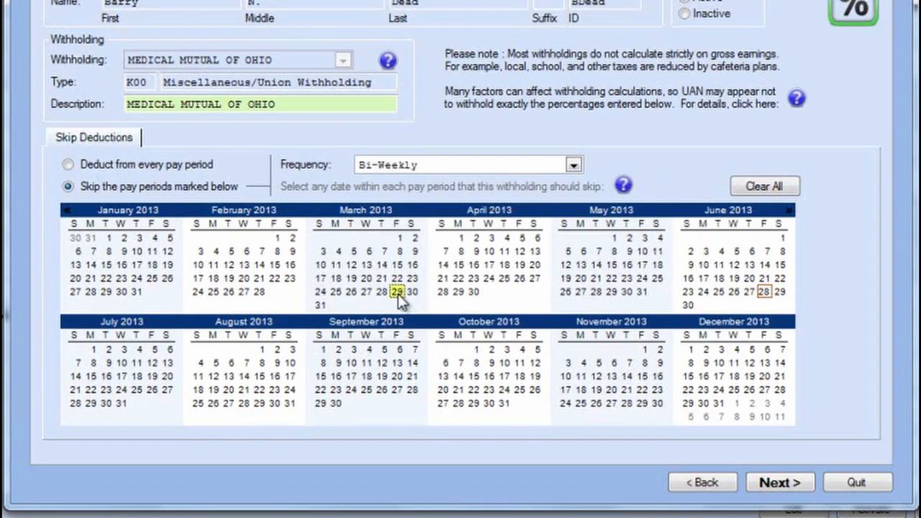
pyautogui.click(642, 292)
pyautogui.click(274, 404)
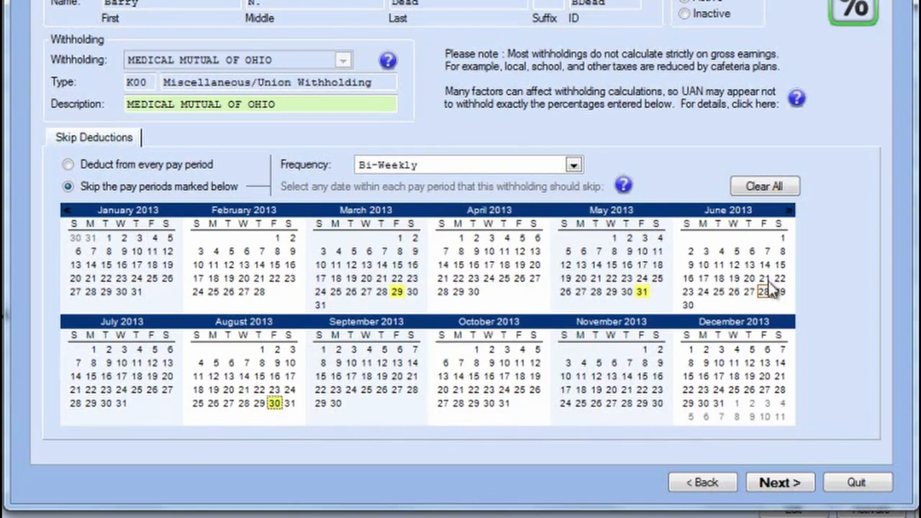
pyautogui.click(643, 403)
pyautogui.click(776, 486)
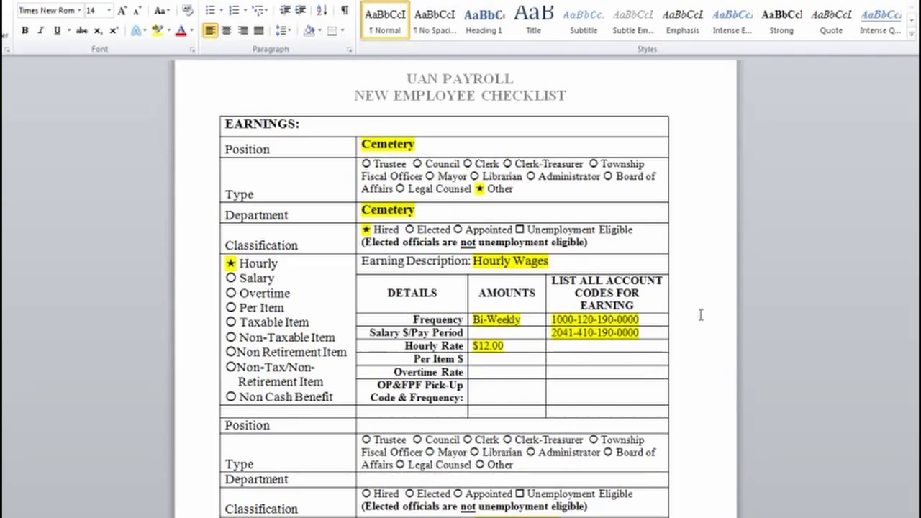
# - Review the insurance, garnishment and other withholding sections of the new employee checklist and finish adding withholdings in the wizard
pyautogui.scroll(11, 796, 337)
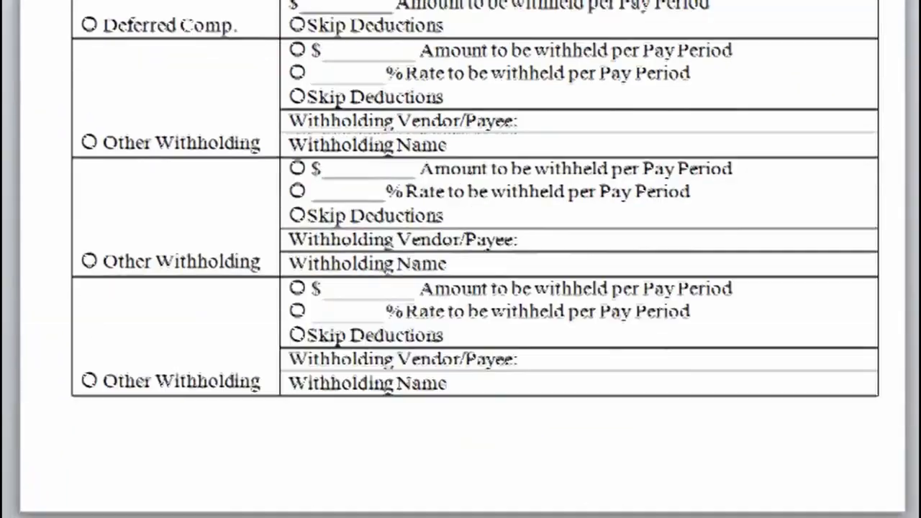
pyautogui.scroll(9, 461, 259)
pyautogui.scroll(3, 461, 259)
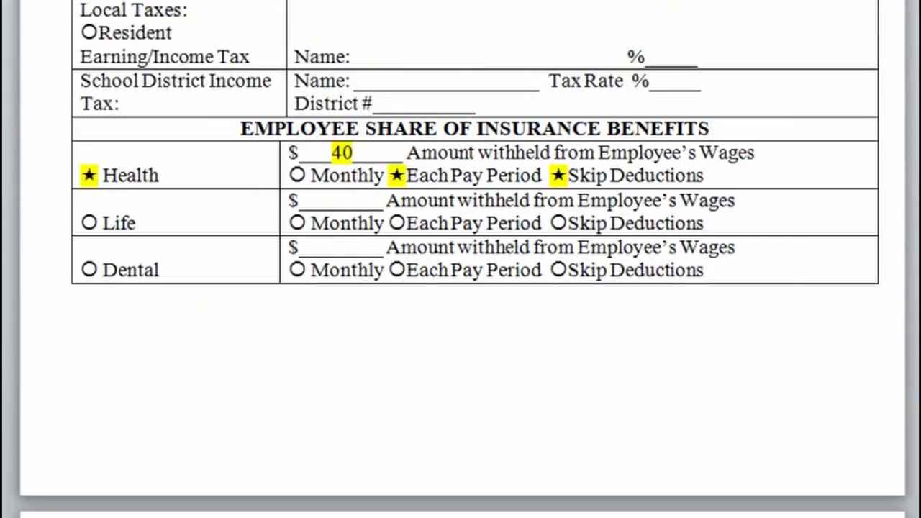
pyautogui.scroll(-14, 460, 259)
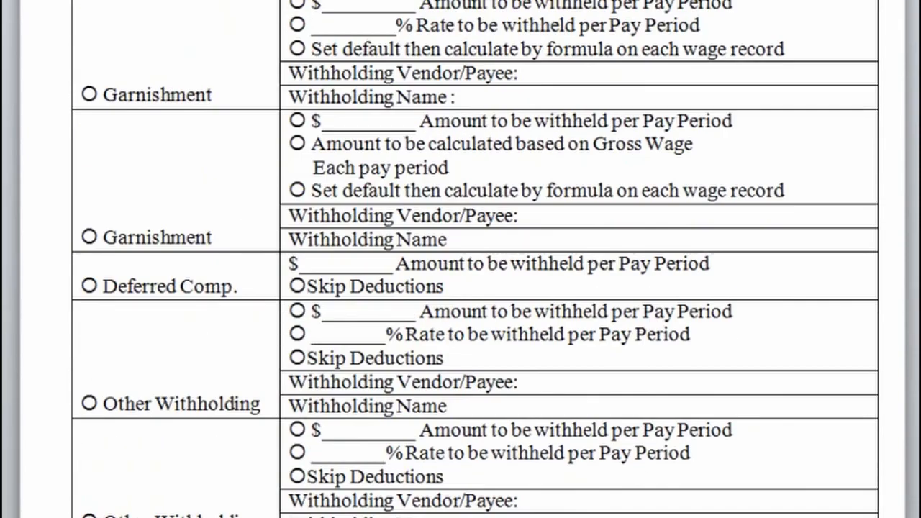
pyautogui.scroll(-7, 460, 259)
pyautogui.scroll(-1, 460, 259)
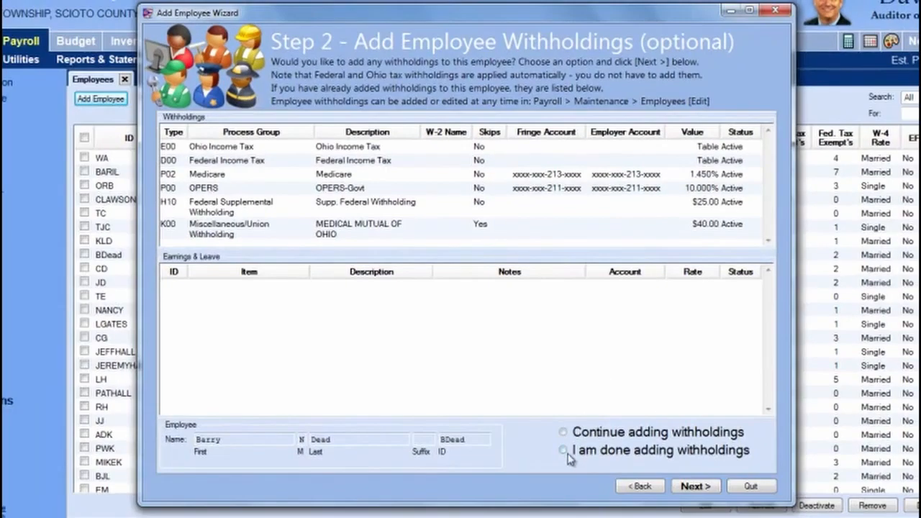
pyautogui.click(592, 504)
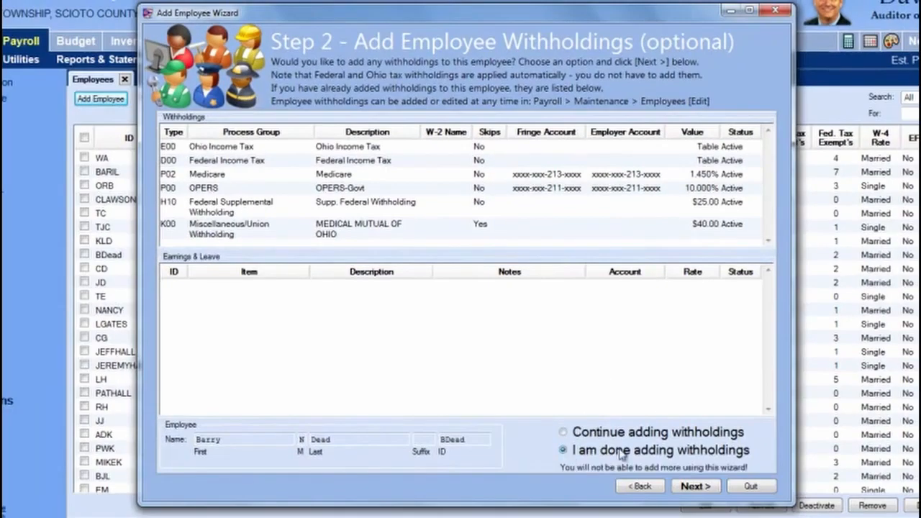
pyautogui.click(695, 486)
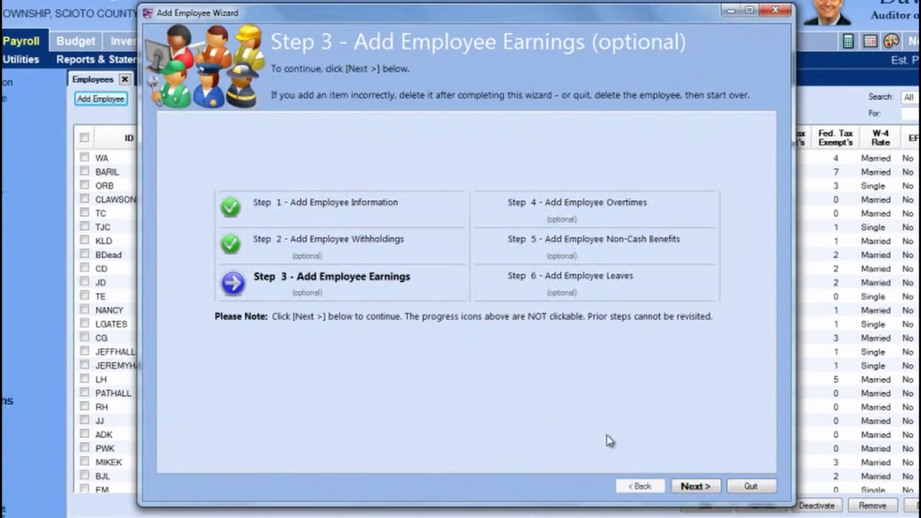
# - Continue adding earnings and set the position name to CEMETERY and its type to Other
pyautogui.click(695, 486)
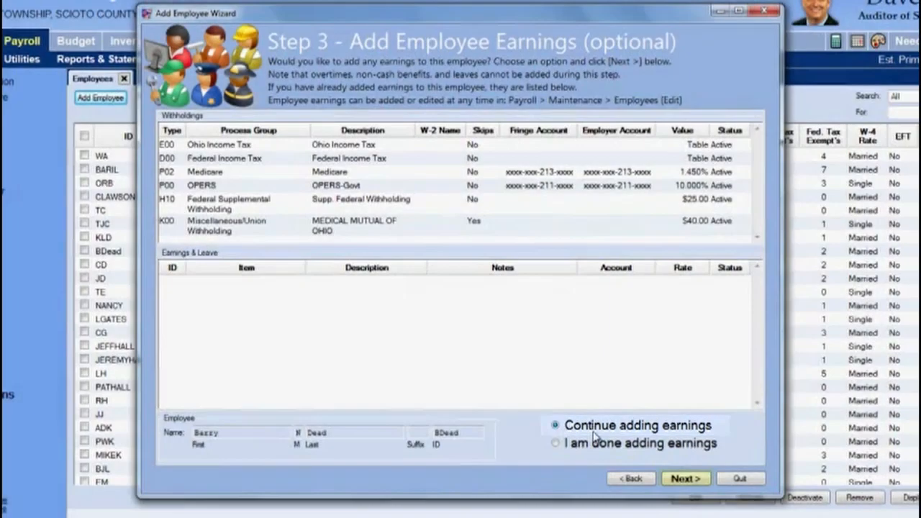
pyautogui.click(684, 479)
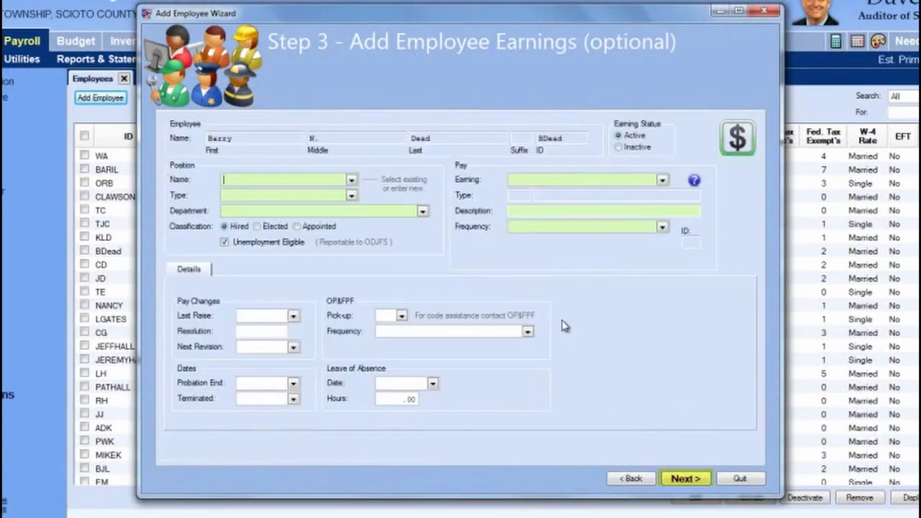
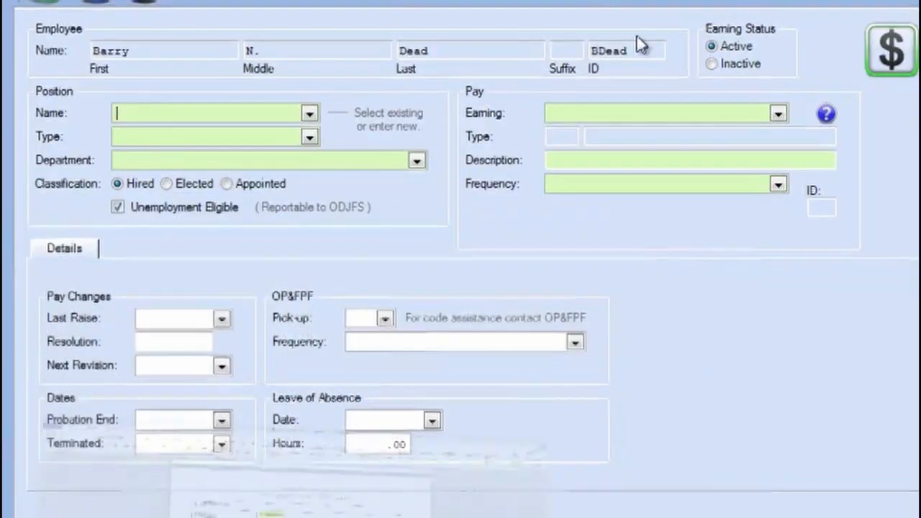
pyautogui.click(308, 113)
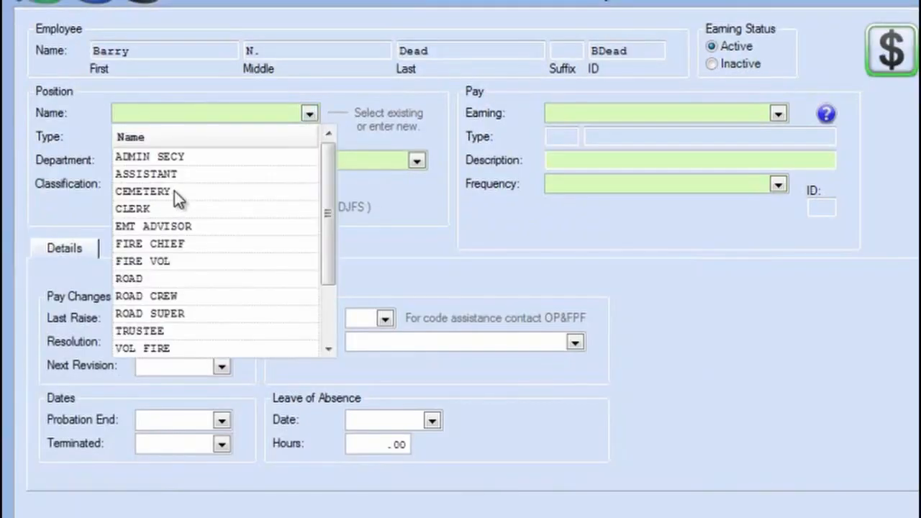
pyautogui.click(172, 191)
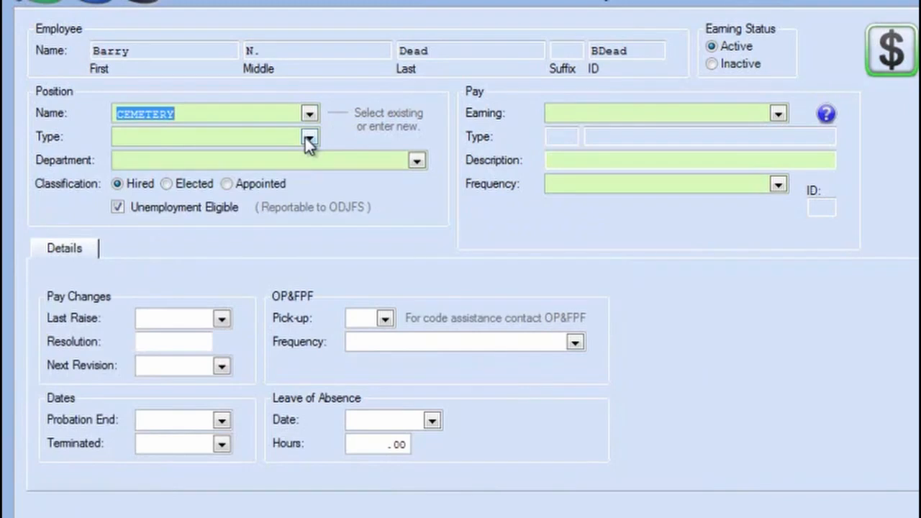
pyautogui.click(308, 138)
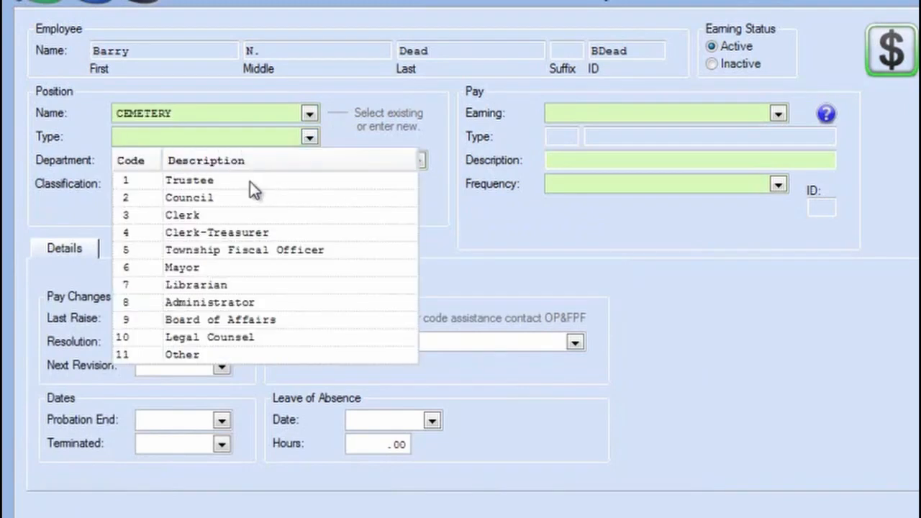
pyautogui.click(204, 355)
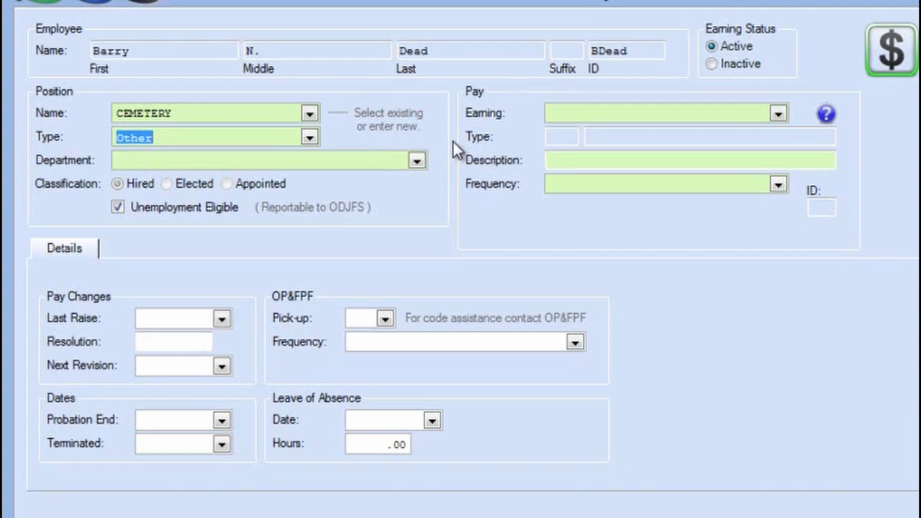
# - Check the earnings section of the new employee checklist and set the position's department to CEMETERY
pyautogui.click(416, 160)
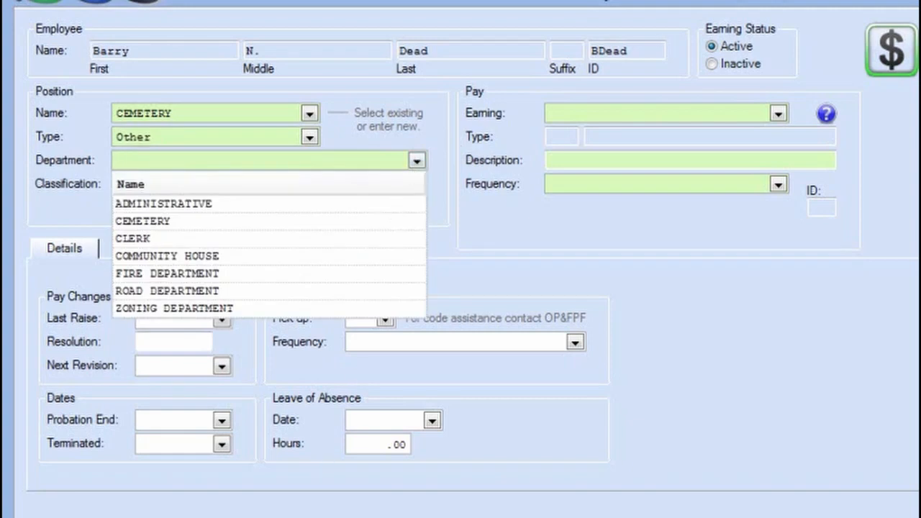
pyautogui.click(282, 516)
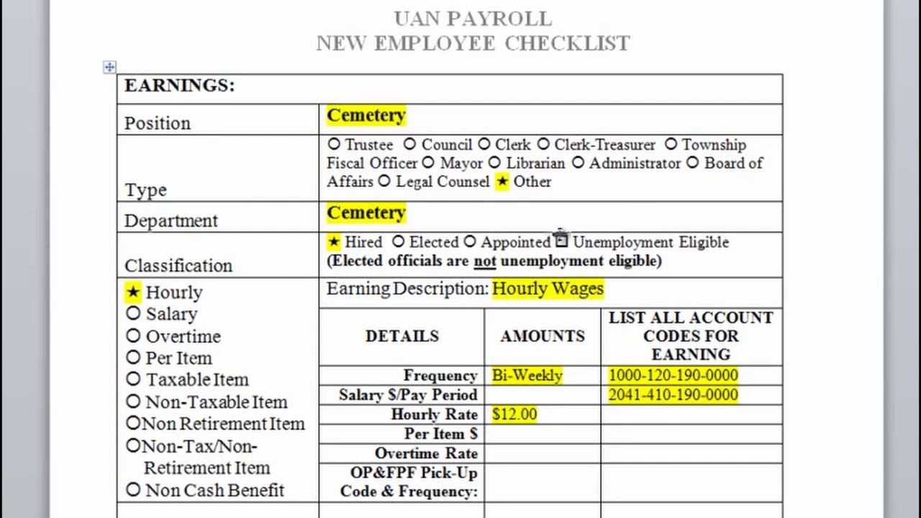
pyautogui.scroll(-1, 544, 232)
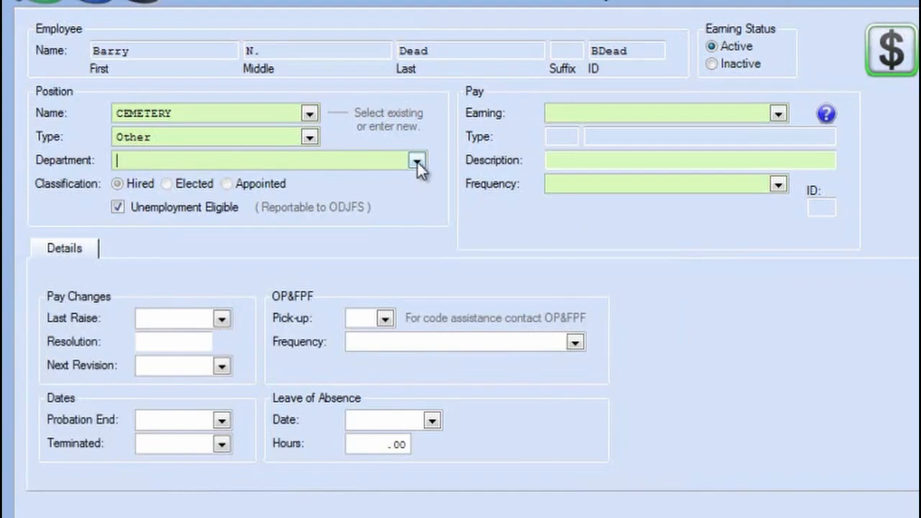
pyautogui.click(415, 161)
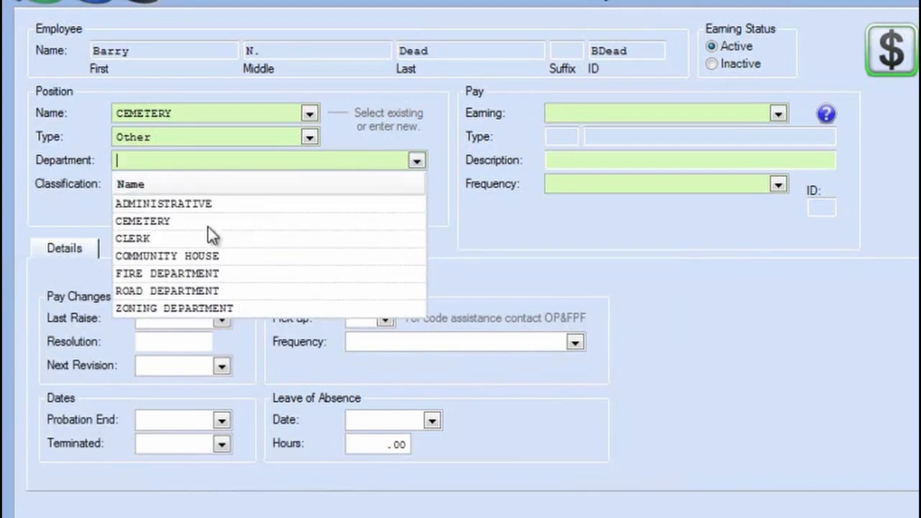
pyautogui.click(181, 222)
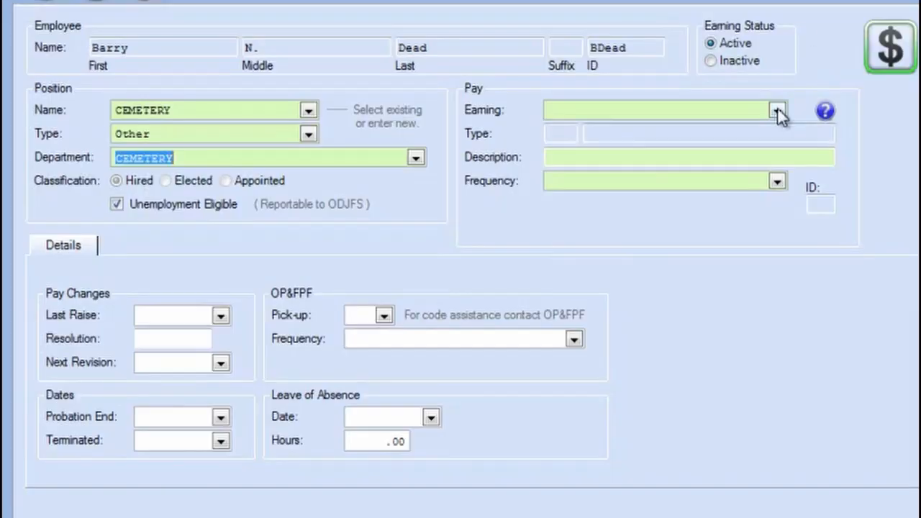
# - Set the earning to Hourly Wages and, after consulting the checklist, its frequency to Bi-Weekly
pyautogui.click(777, 109)
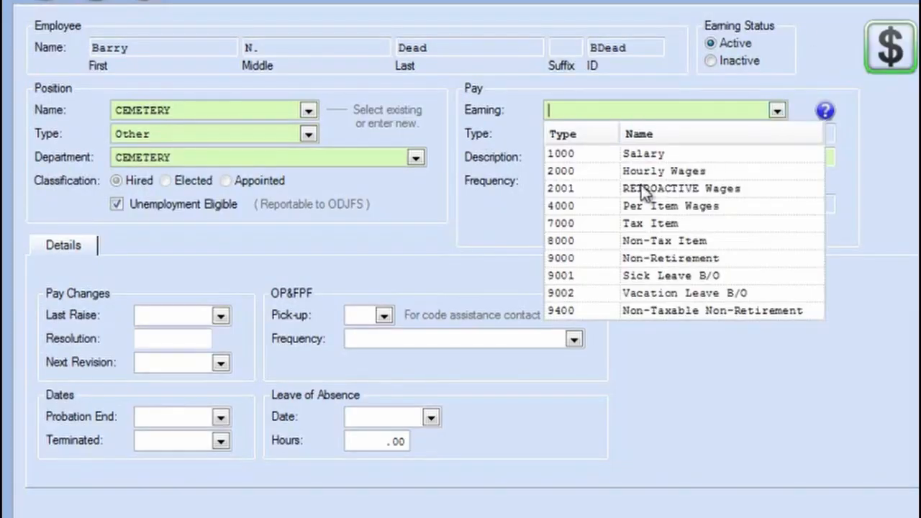
pyautogui.click(604, 172)
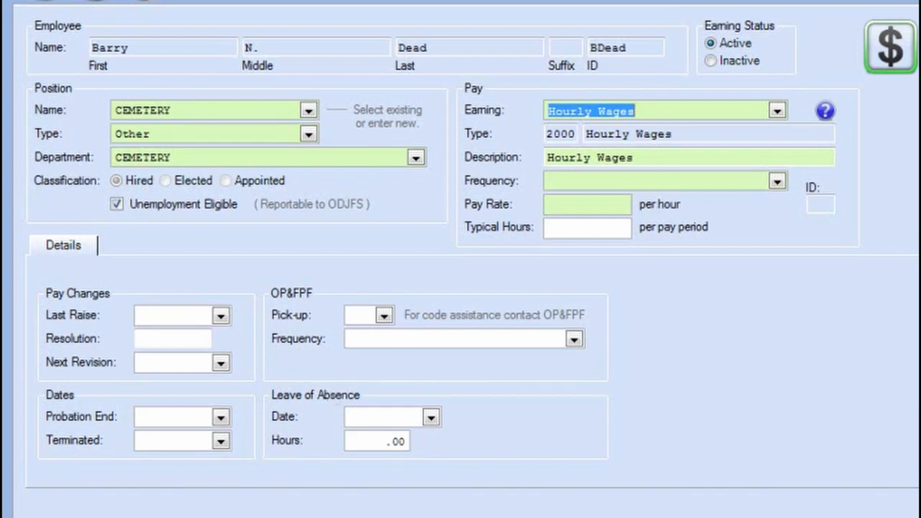
pyautogui.hotkey('alt', 'Tab')
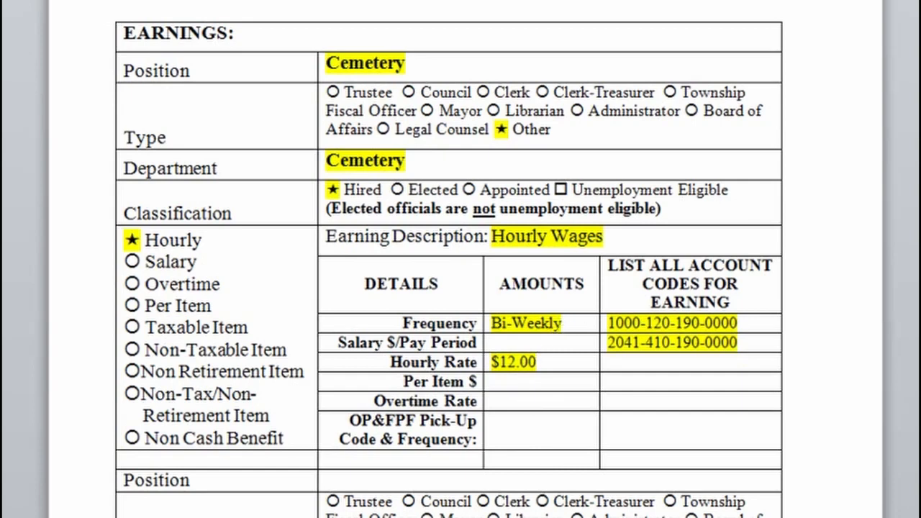
pyautogui.hotkey('alt', 'Tab')
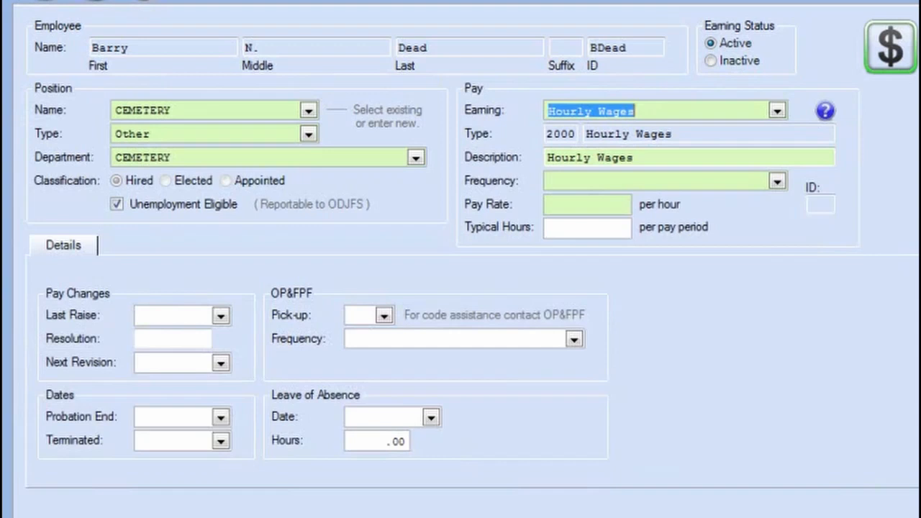
pyautogui.click(777, 181)
pyautogui.click(600, 329)
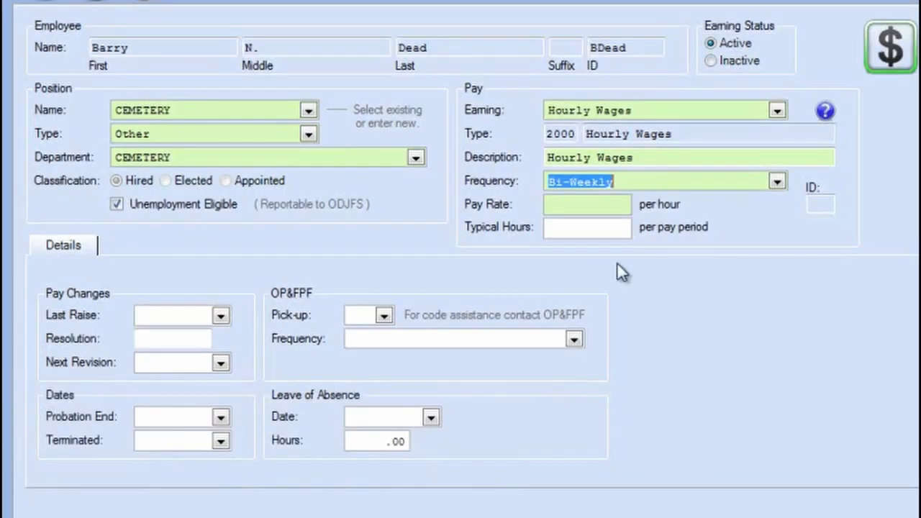
# - Set the pay rate to $12.00 per hour, leave typical hours blank and proceed to the earning's accounts
pyautogui.click(578, 201)
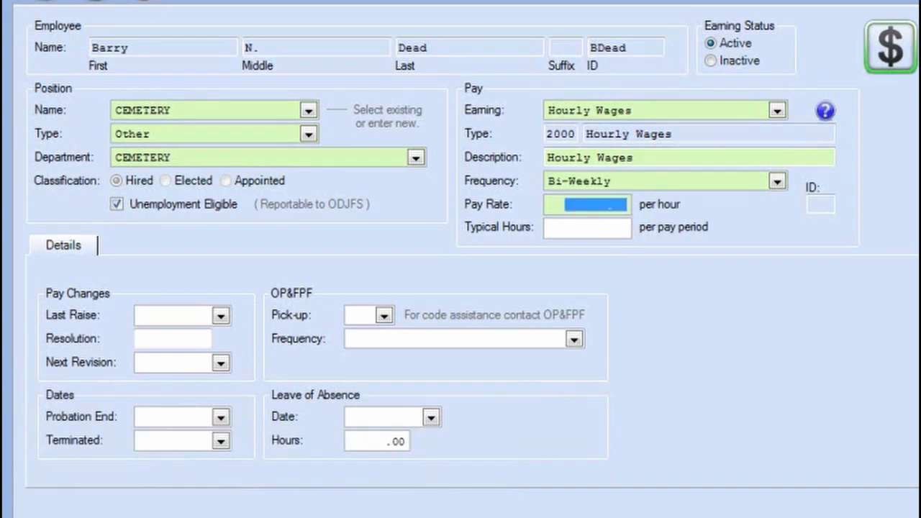
pyautogui.write('12.')
pyautogui.press('Tab')
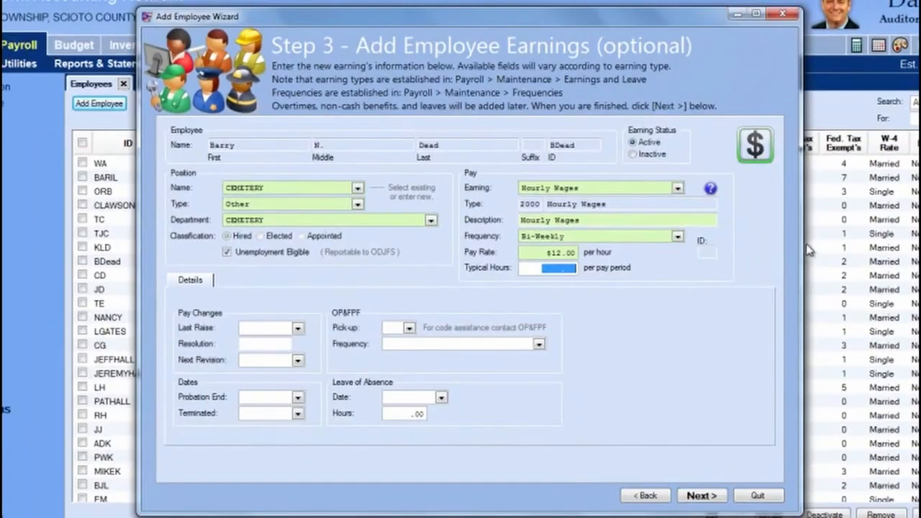
pyautogui.click(702, 496)
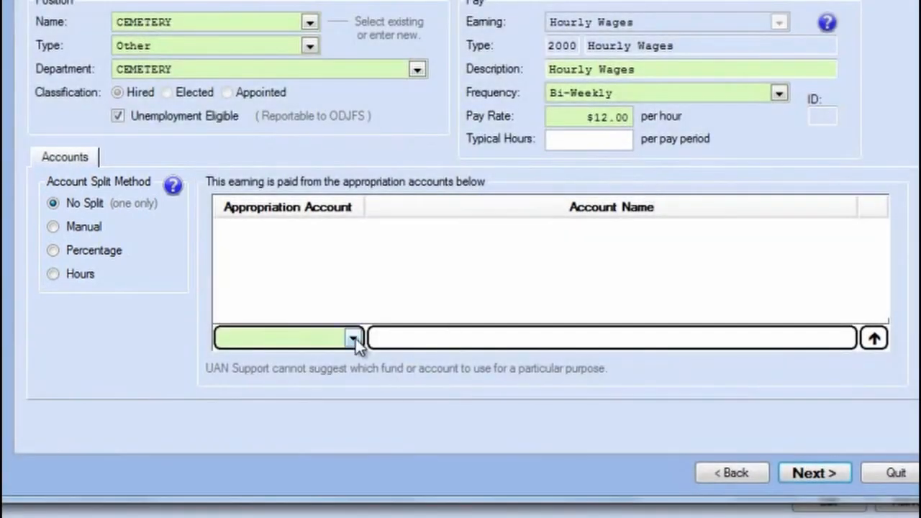
# - Set the account split method to Percentage and check the checklist for the earning's account codes
pyautogui.click(354, 339)
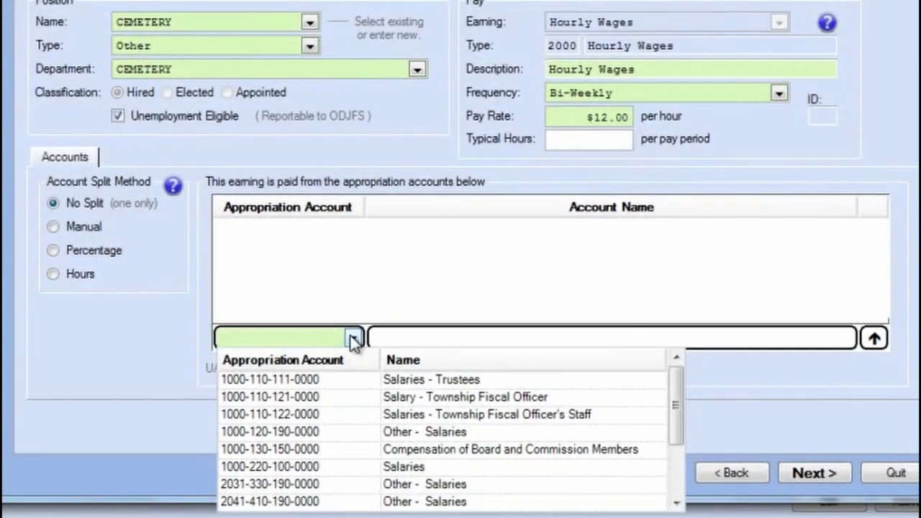
pyautogui.click(55, 249)
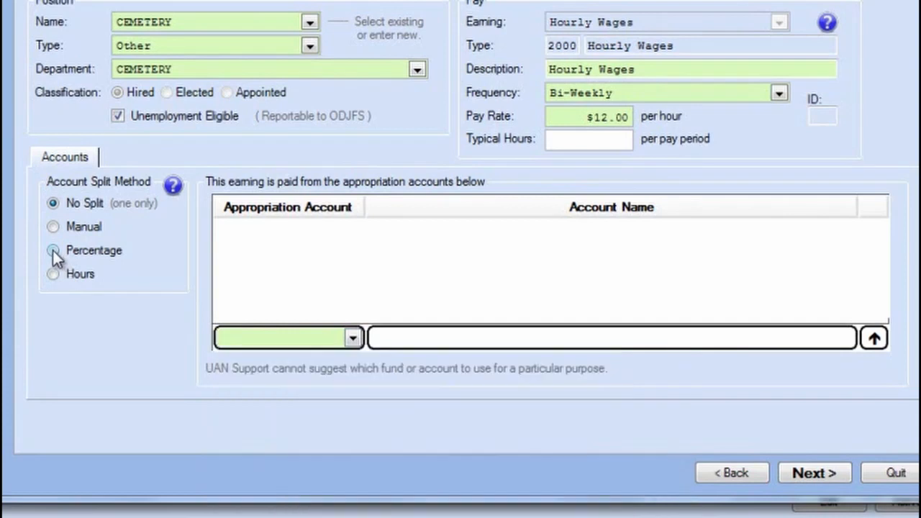
pyautogui.click(53, 251)
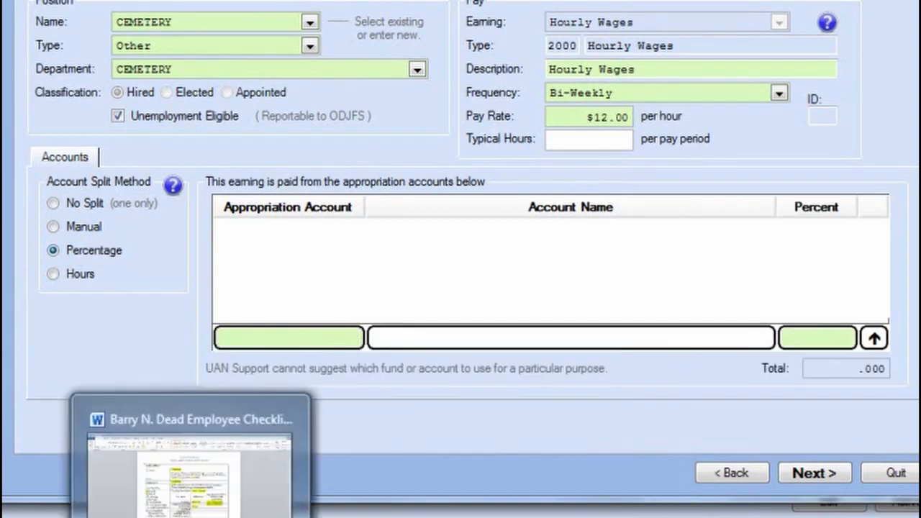
pyautogui.click(190, 504)
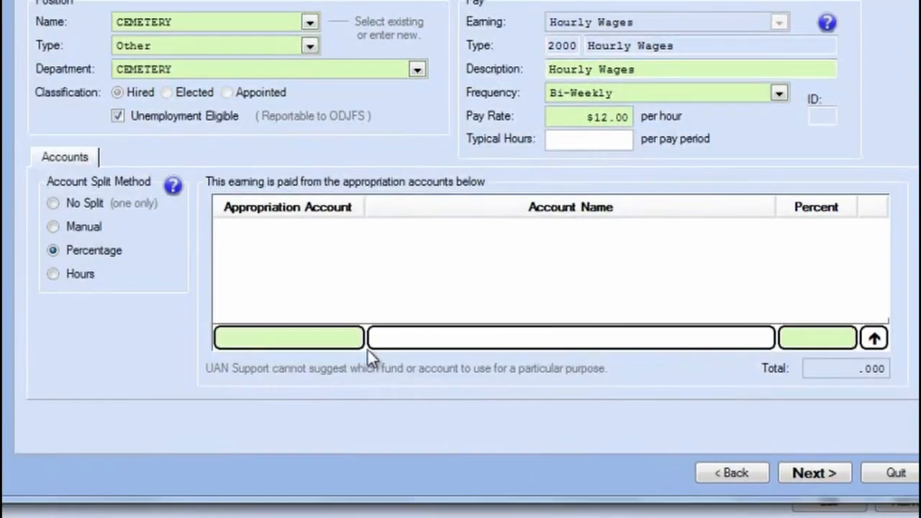
pyautogui.click(354, 338)
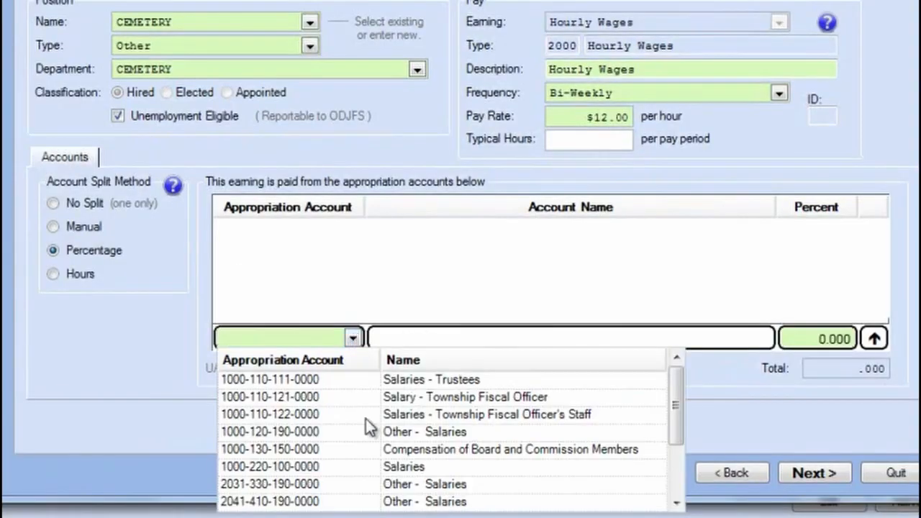
pyautogui.click(305, 432)
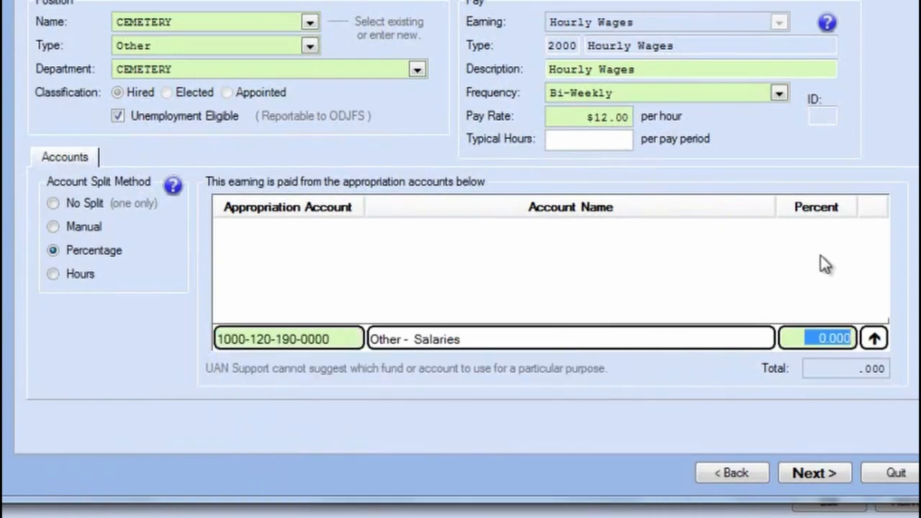
pyautogui.write('50')
pyautogui.press('Return')
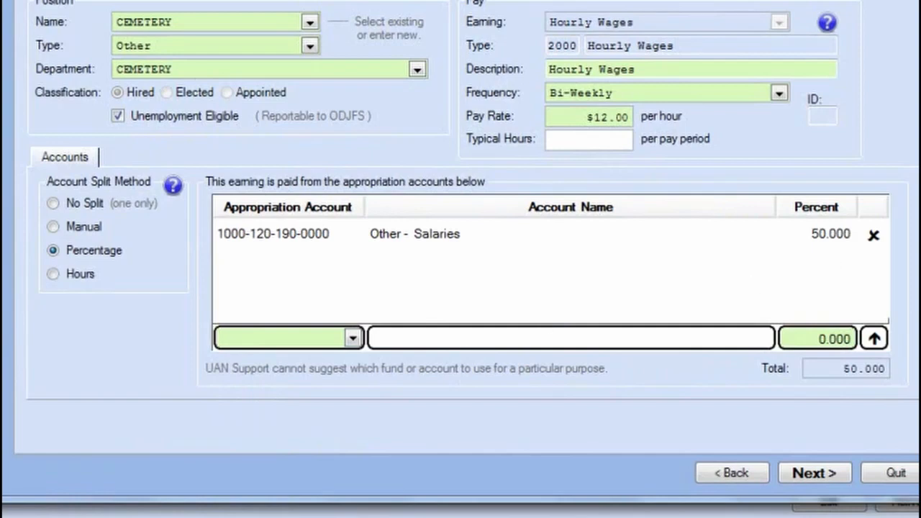
pyautogui.click(380, 506)
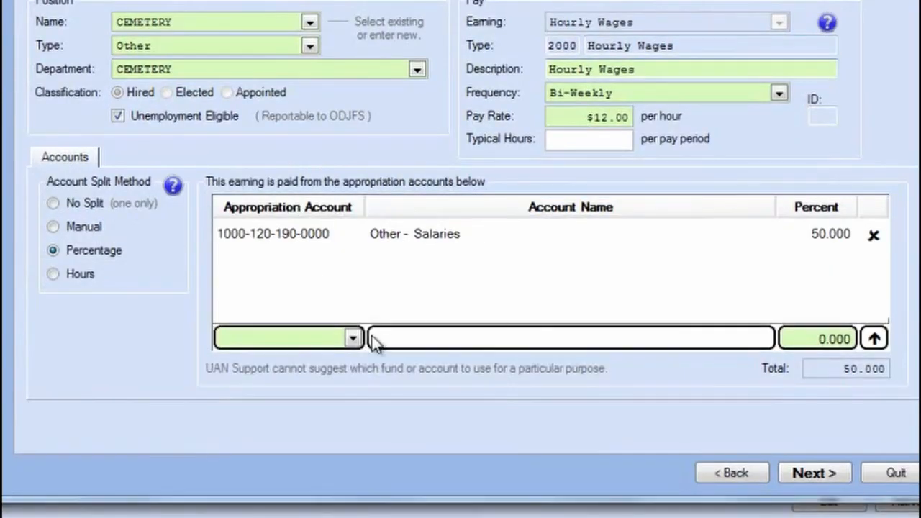
pyautogui.click(353, 338)
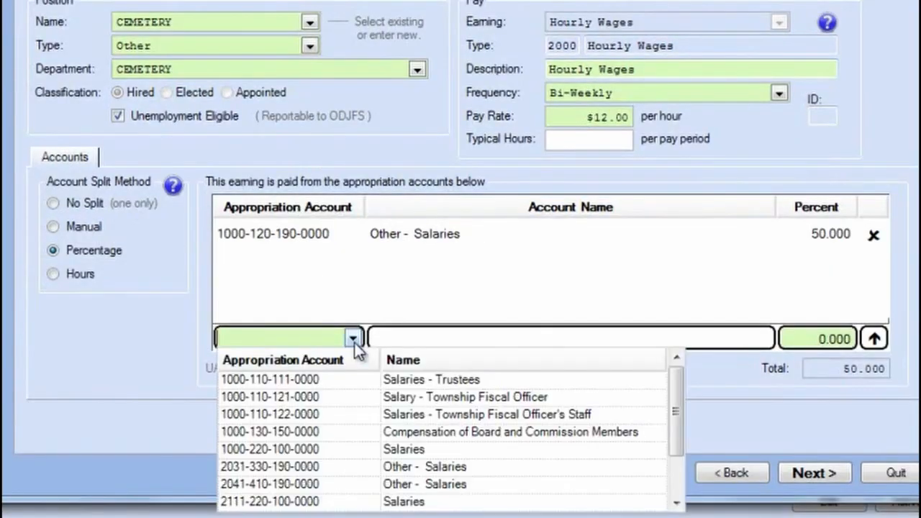
pyautogui.click(291, 484)
pyautogui.write('50.')
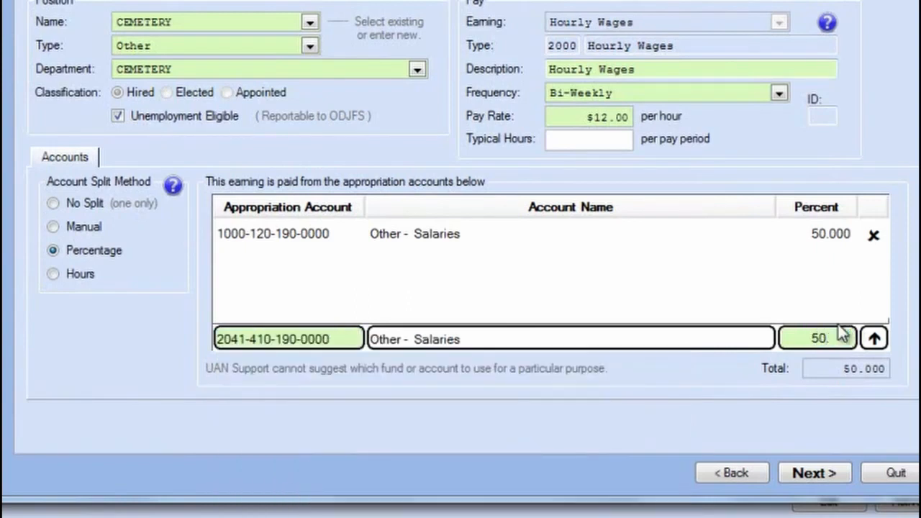
pyautogui.press('Return')
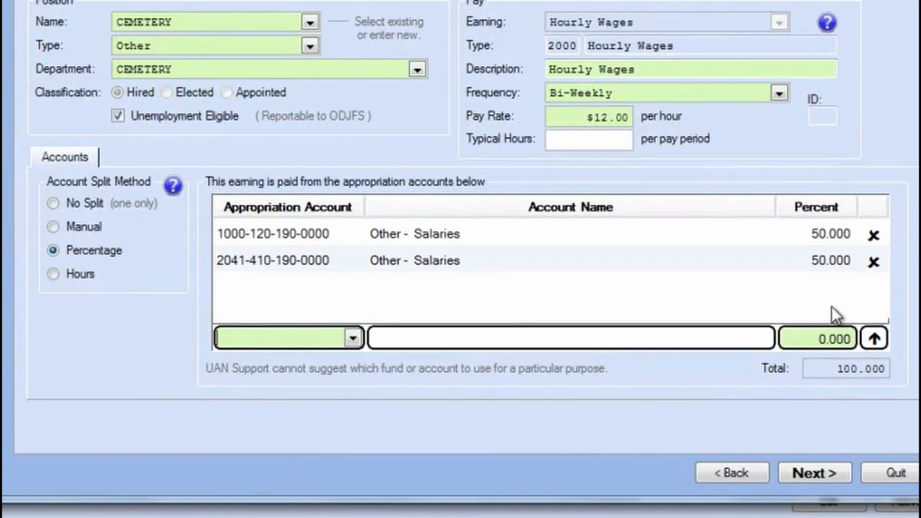
pyautogui.click(810, 475)
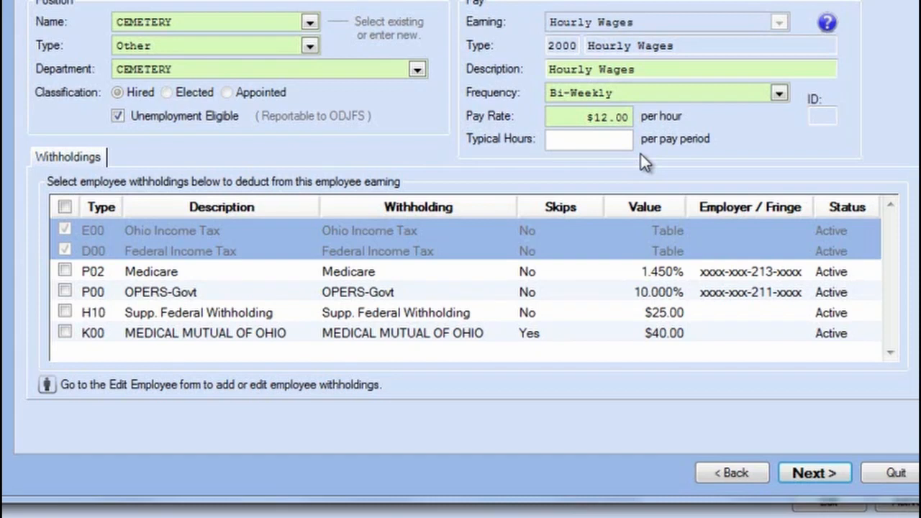
# - Try to proceed without a Medicare withholding, decline to continue without it, and attach Medicare to the hourly earning
pyautogui.click(815, 472)
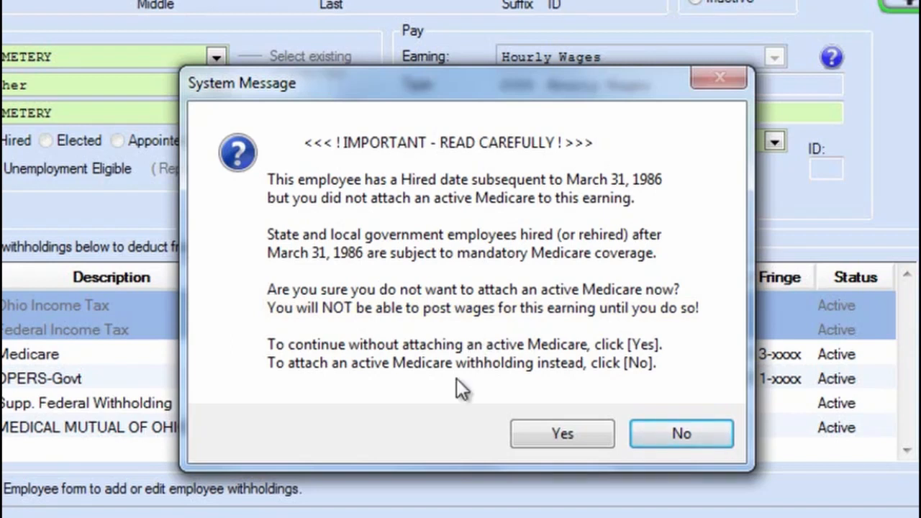
pyautogui.click(681, 432)
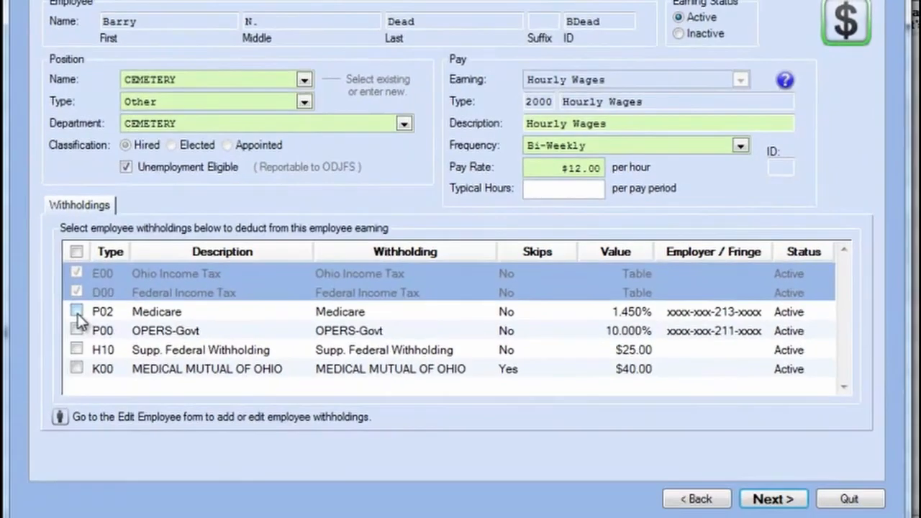
pyautogui.click(76, 311)
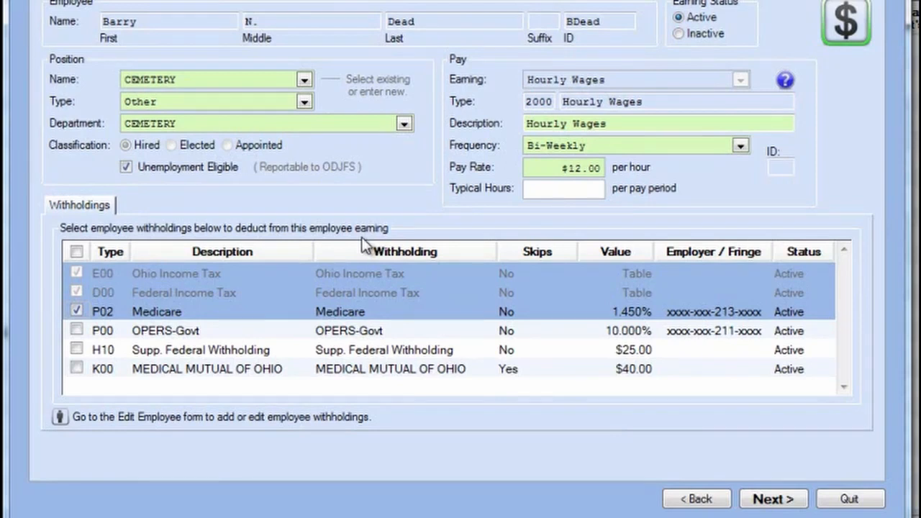
# - Try to proceed without a retirement withholding, decline to continue without it, and attach OPERS-Govt to the hourly earning
pyautogui.click(771, 499)
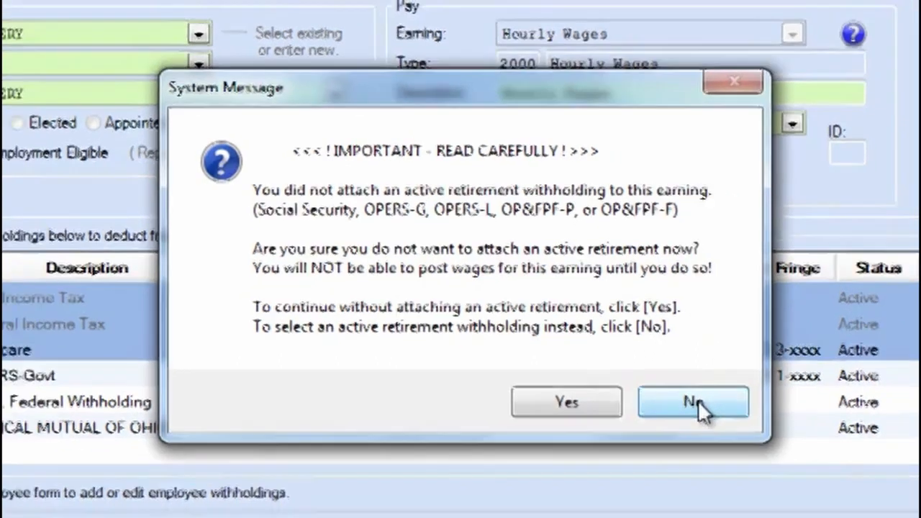
pyautogui.click(699, 414)
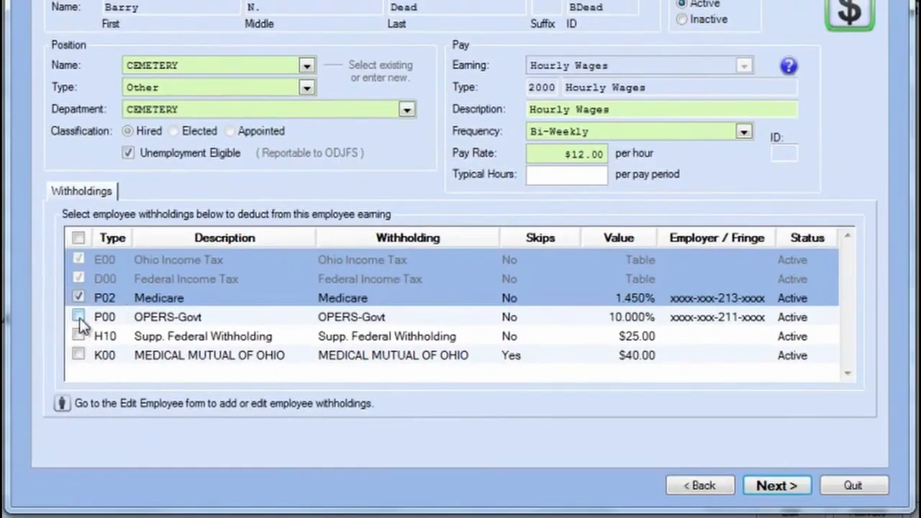
pyautogui.click(66, 321)
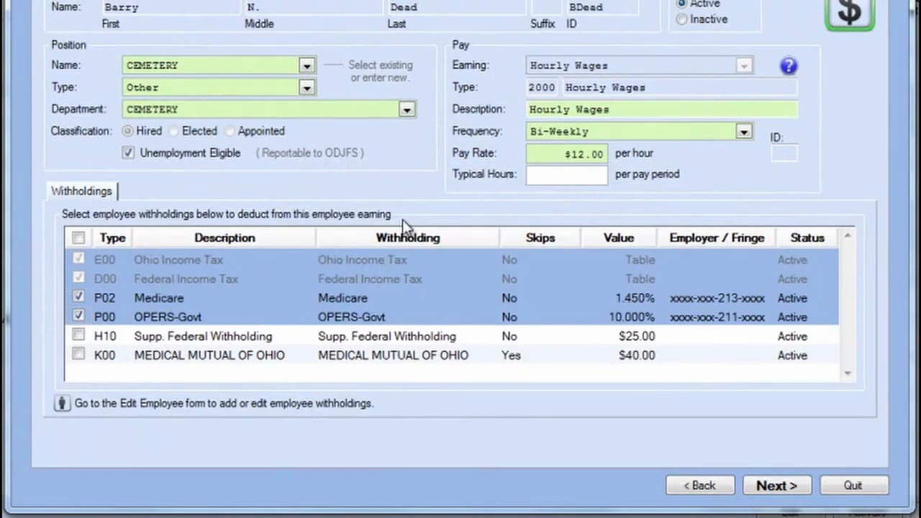
# - Attach Supp. Federal Withholding and MEDICAL MUTUAL OF OHIO to the hourly earning and proceed in the wizard
pyautogui.click(80, 335)
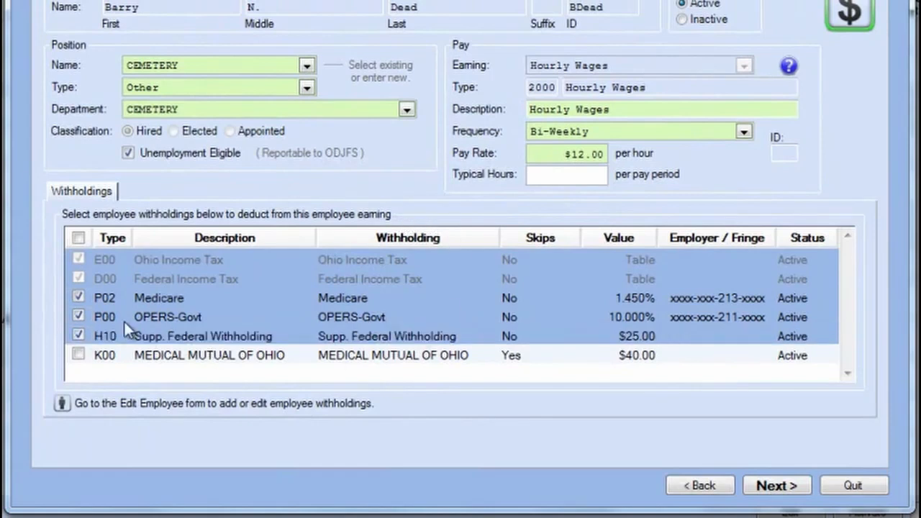
pyautogui.click(78, 355)
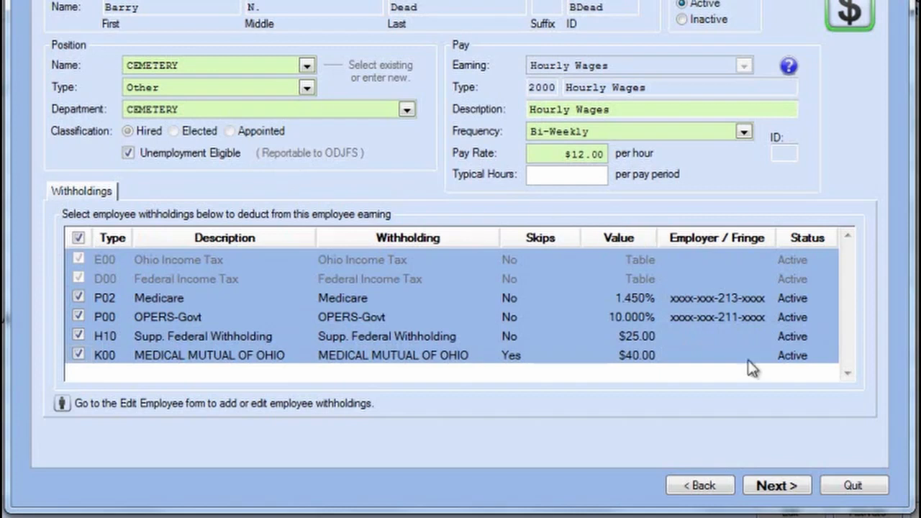
pyautogui.click(766, 486)
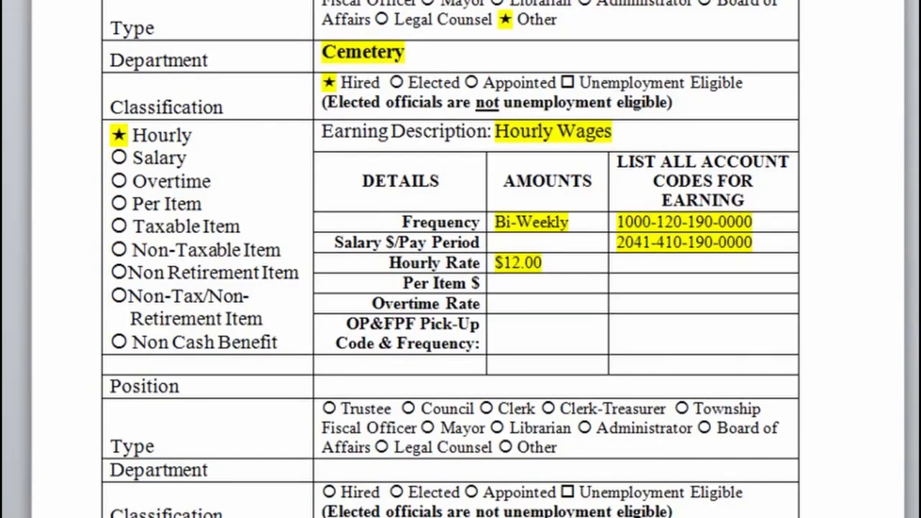
# - Check the checklist for further earnings, and finish adding earnings to the employee
pyautogui.scroll(-1, 450, 259)
pyautogui.scroll(-4, 450, 259)
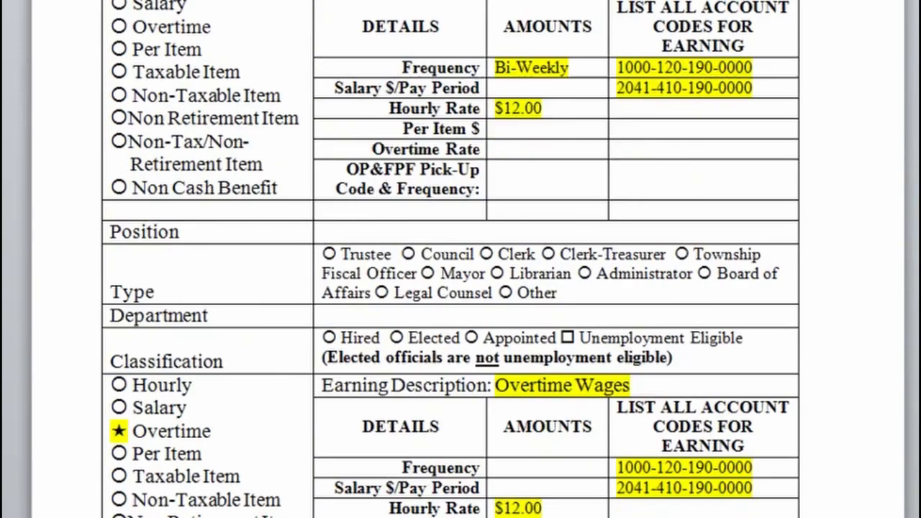
pyautogui.scroll(-1, 451, 227)
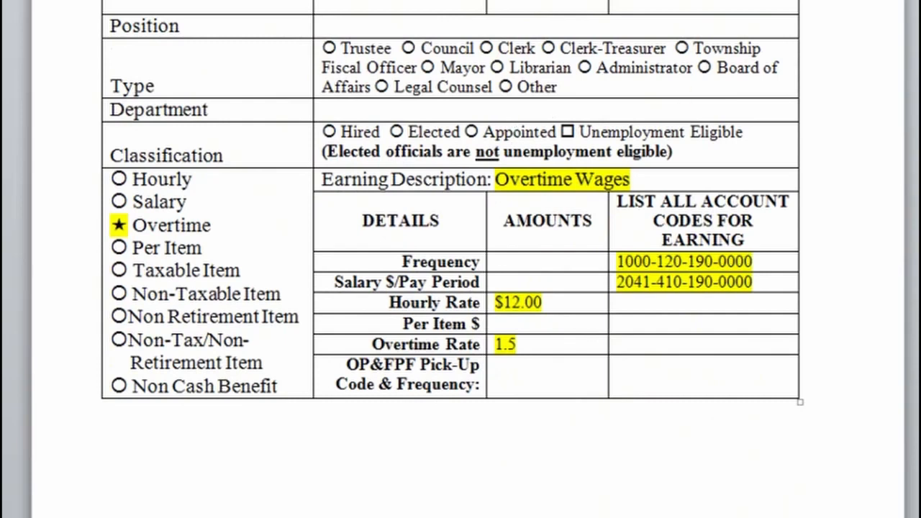
pyautogui.scroll(4, 450, 259)
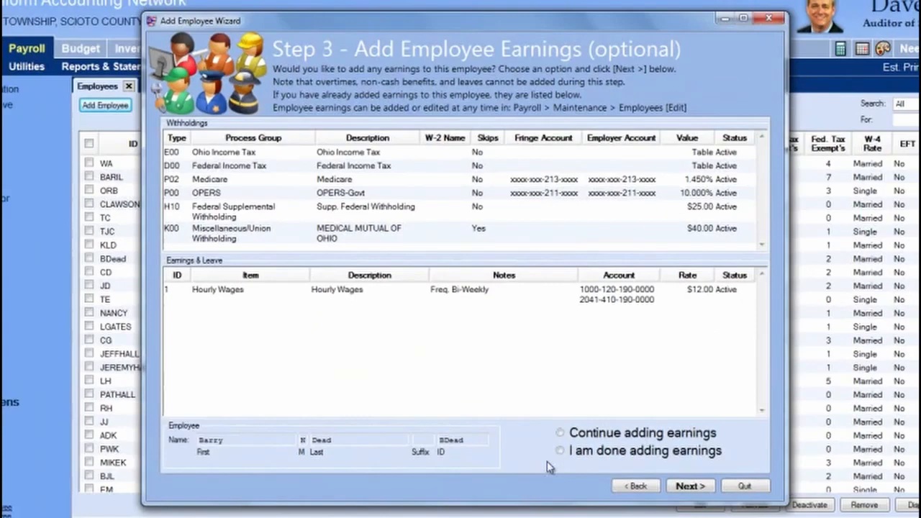
pyautogui.click(560, 451)
pyautogui.click(687, 487)
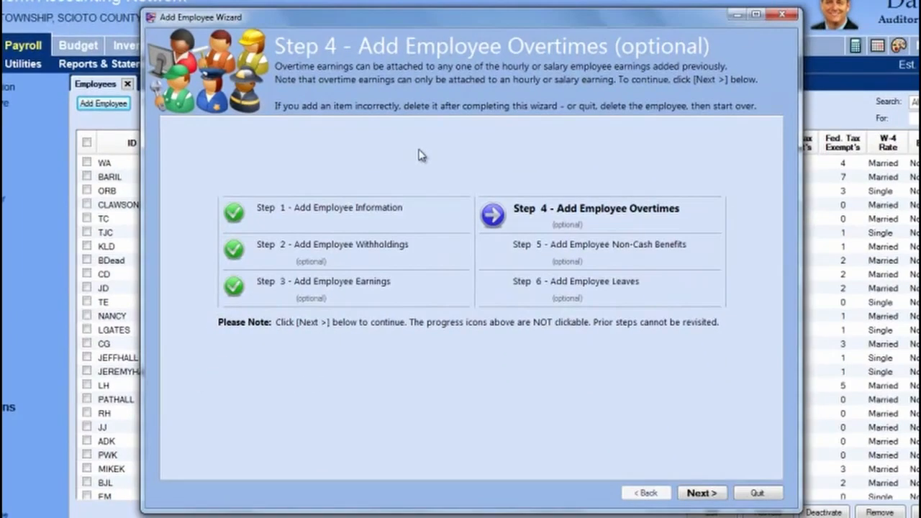
# - Choose to add an overtime to the employee, and review the Overtime Wages section of the checklist
pyautogui.click(700, 493)
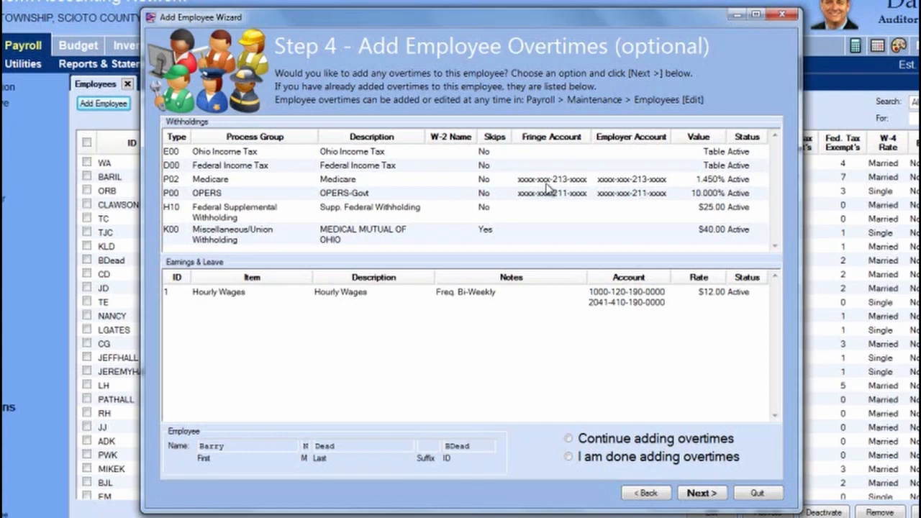
pyautogui.click(569, 440)
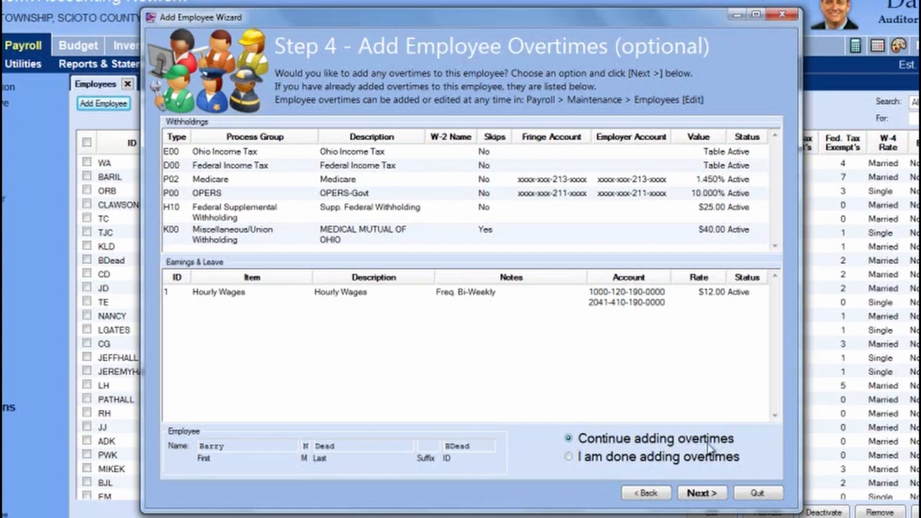
pyautogui.click(702, 493)
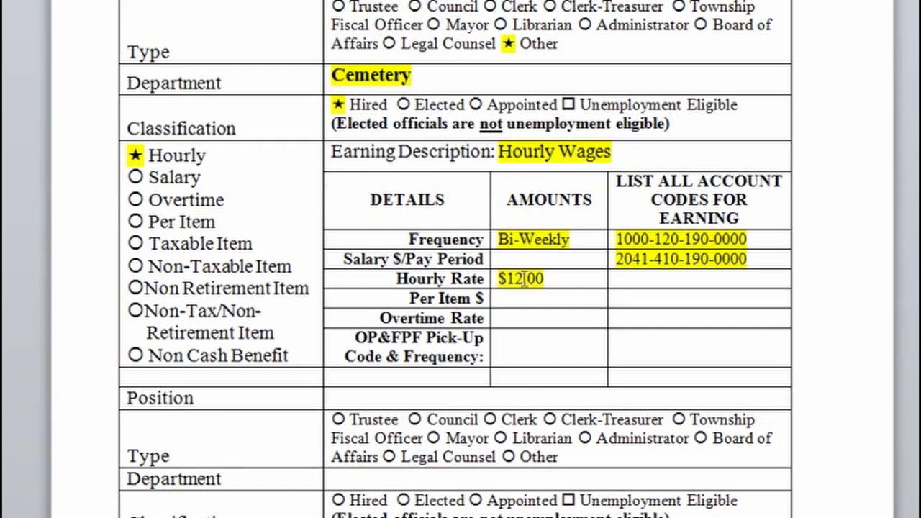
pyautogui.scroll(-5, 536, 346)
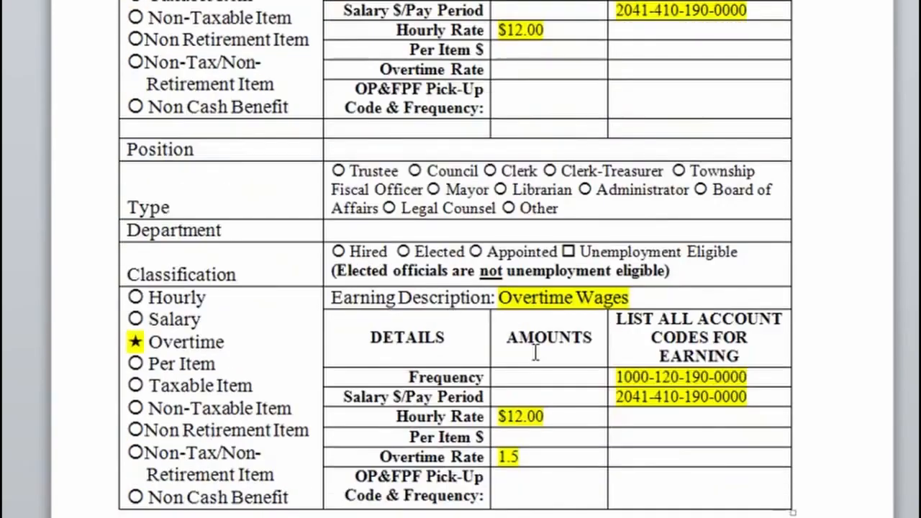
pyautogui.scroll(-2, 536, 351)
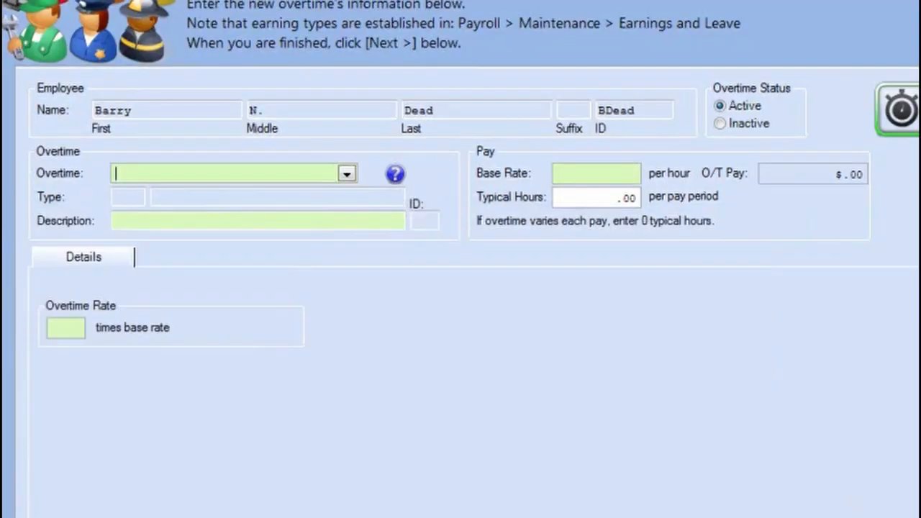
# - Choose Overtime Wages as the overtime and set its base rate to $12.00 per hour
pyautogui.click(347, 175)
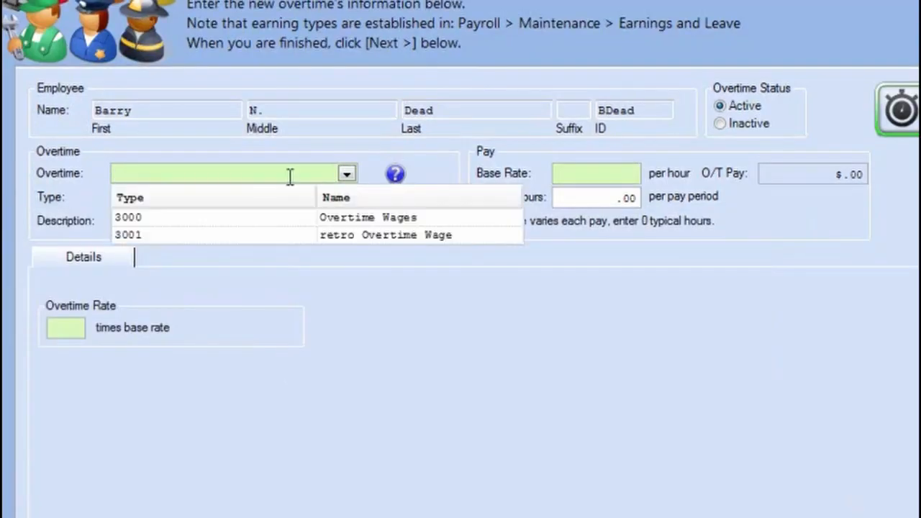
pyautogui.click(210, 219)
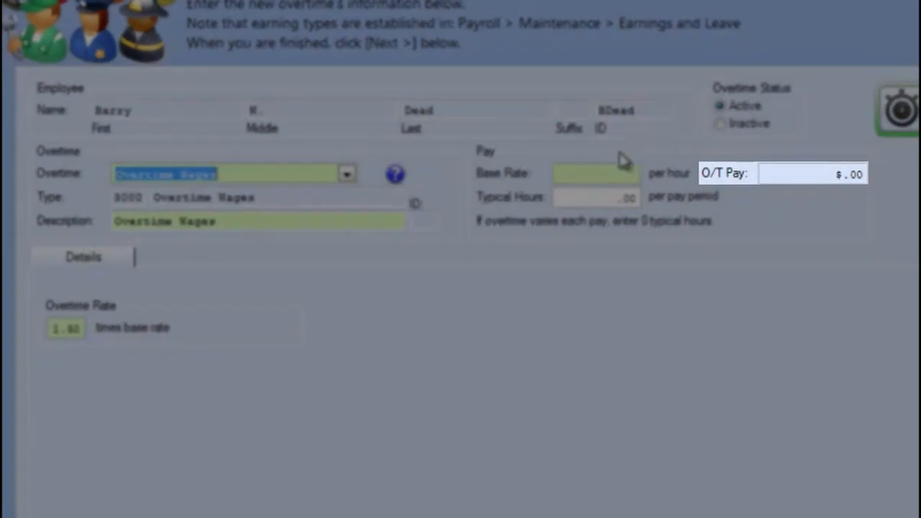
pyautogui.click(626, 174)
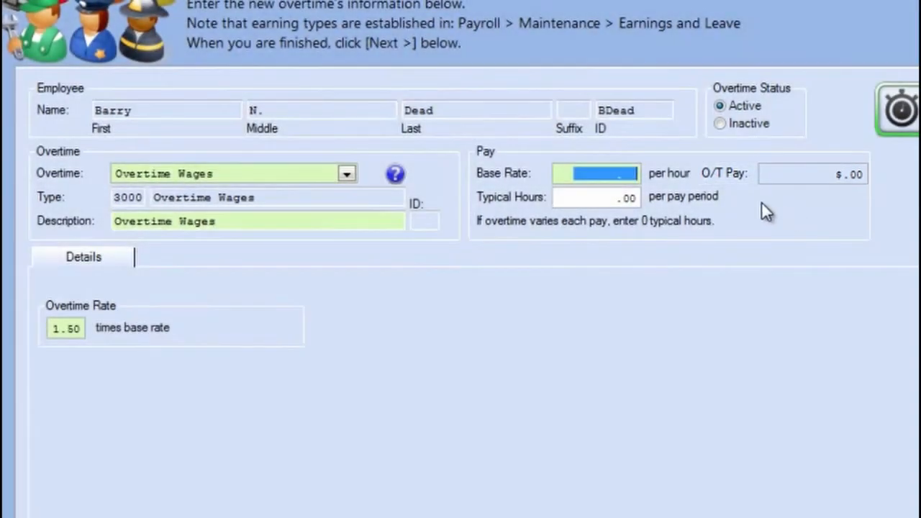
pyautogui.write('12')
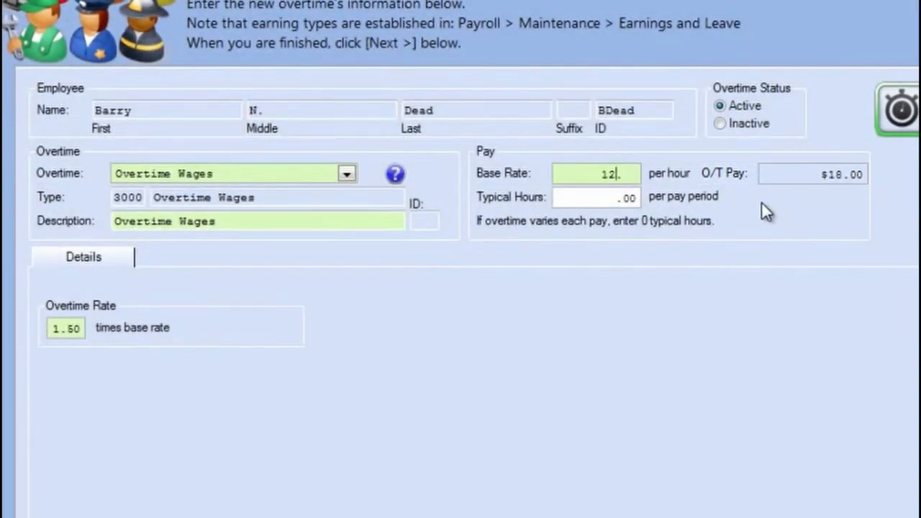
pyautogui.press('Tab')
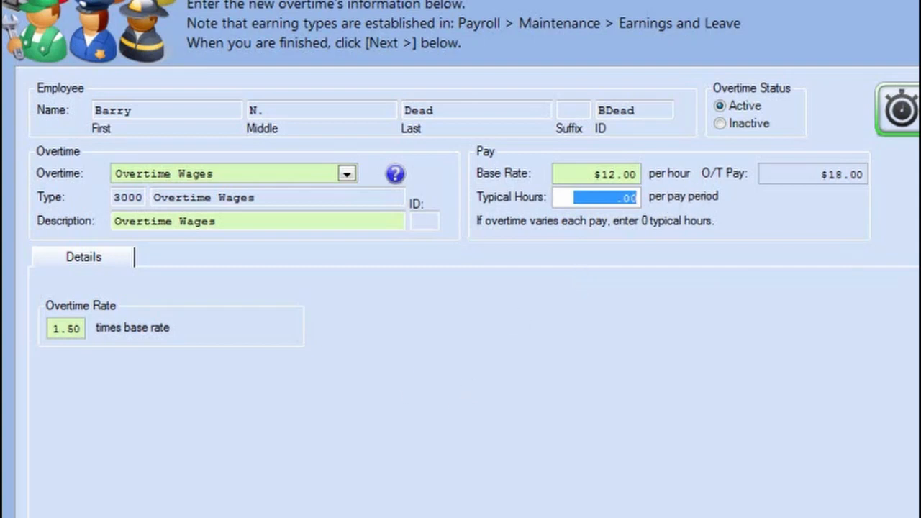
# - Recheck the overtime details against the checklist, and attach the overtime to the bi-weekly cemetery Hourly Wages earning
pyautogui.click(360, 516)
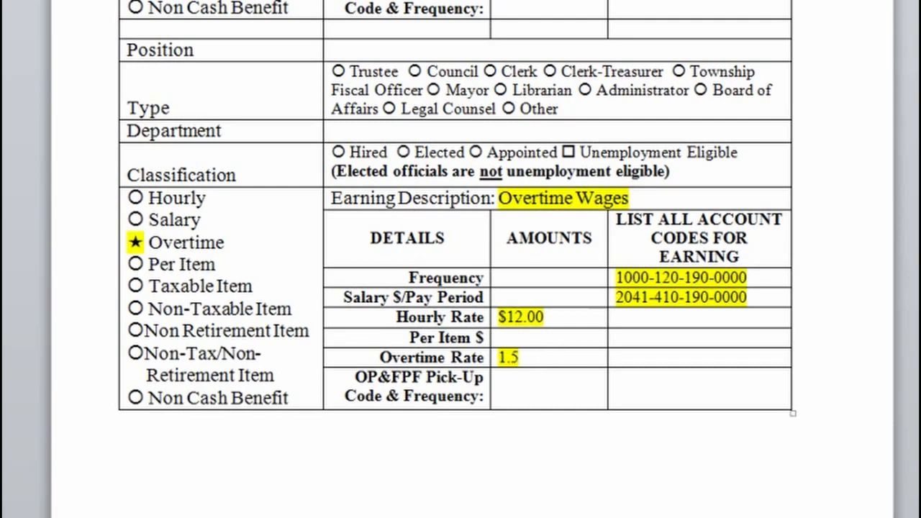
pyautogui.click(849, 2)
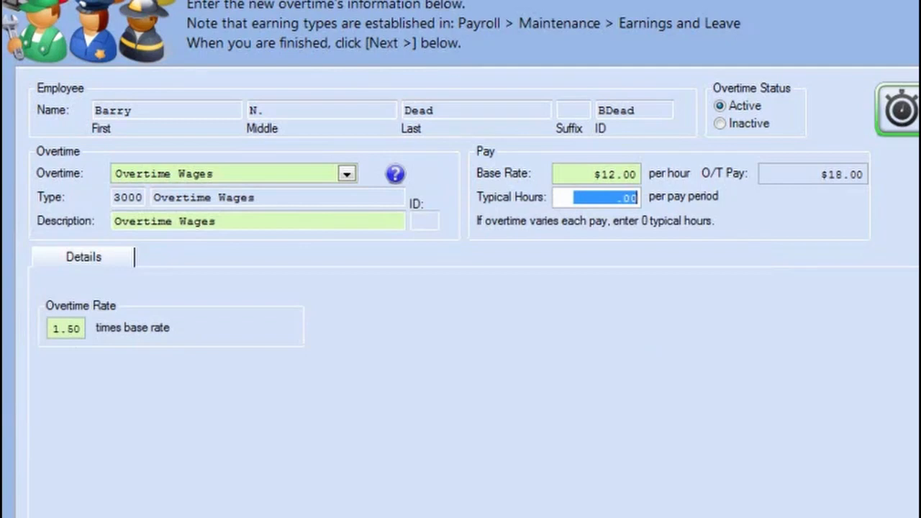
pyautogui.click(854, 517)
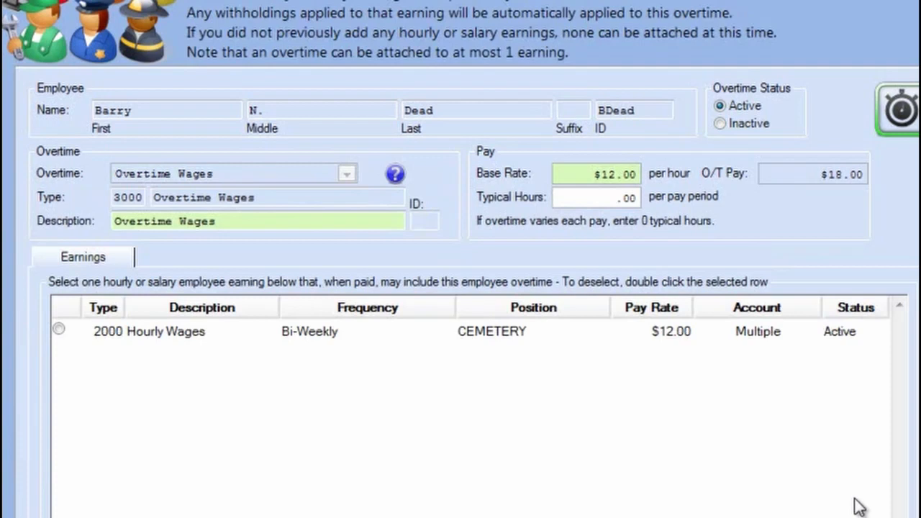
pyautogui.click(58, 330)
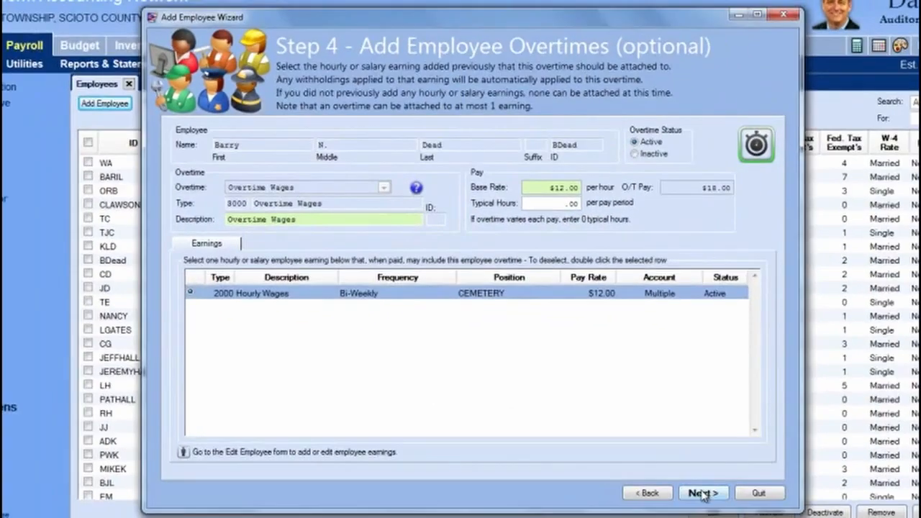
pyautogui.click(701, 493)
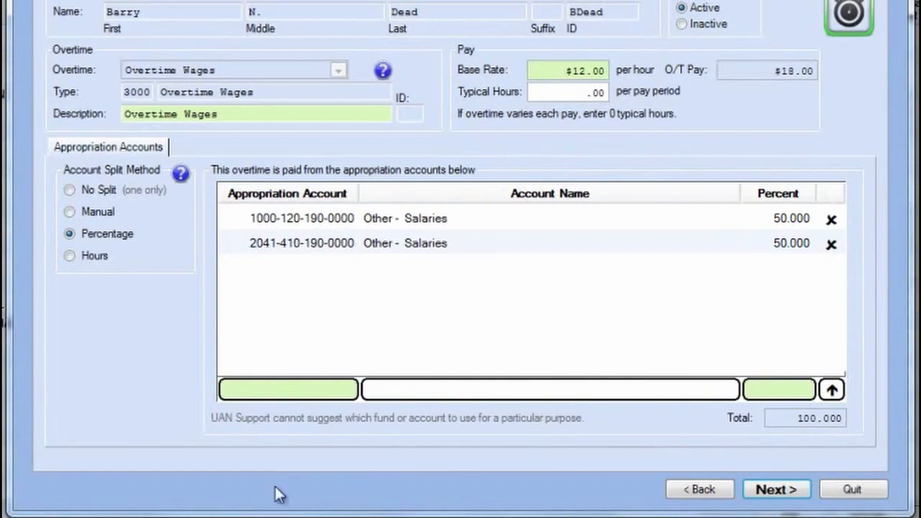
pyautogui.click(198, 515)
pyautogui.click(775, 492)
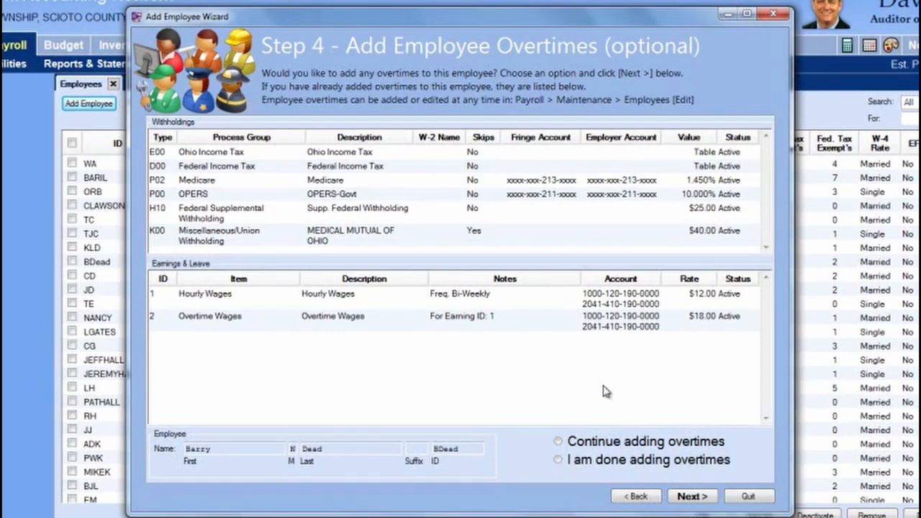
pyautogui.click(562, 460)
pyautogui.click(690, 496)
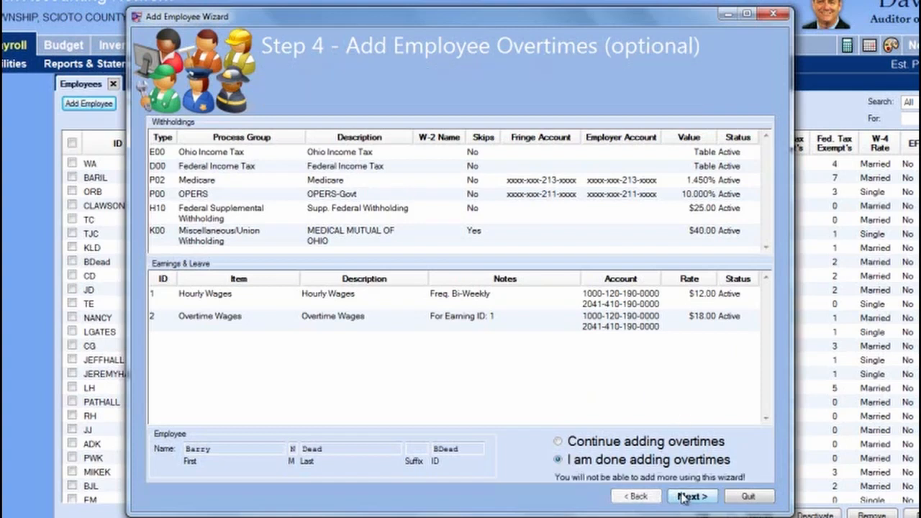
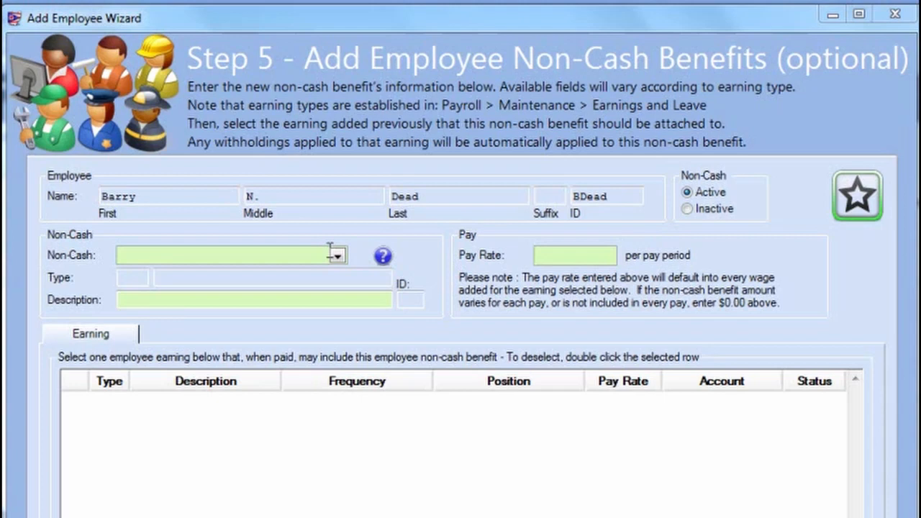
# - Add a Non-Cash Benefit with a pay rate of $0.00 per pay period, attached to the Hourly Wages earning
pyautogui.click(336, 256)
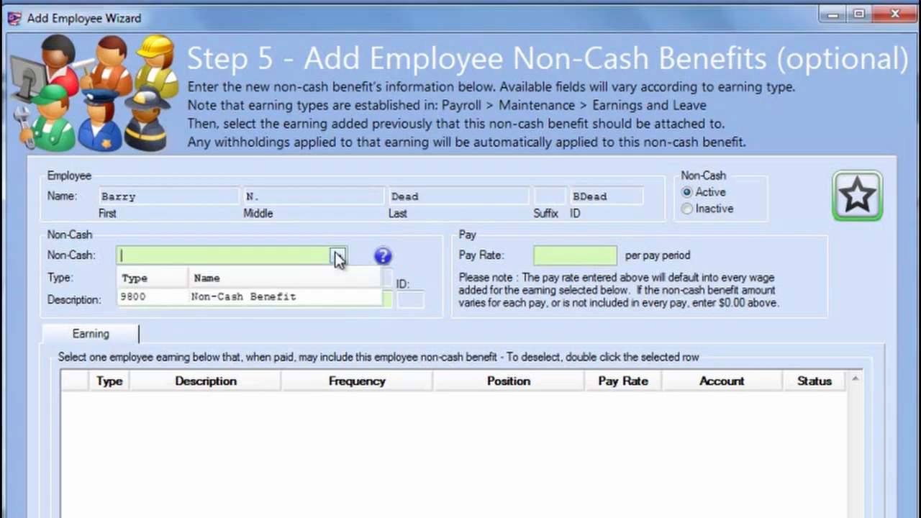
pyautogui.click(268, 297)
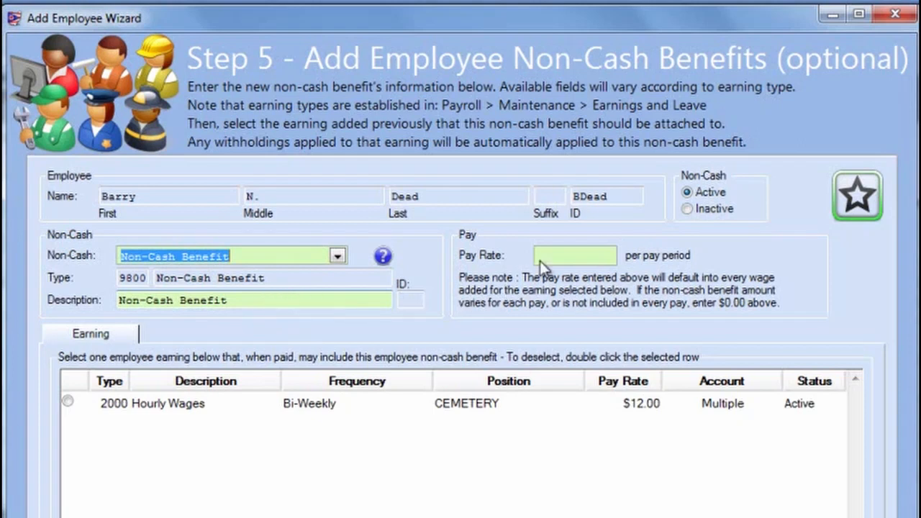
pyautogui.click(580, 255)
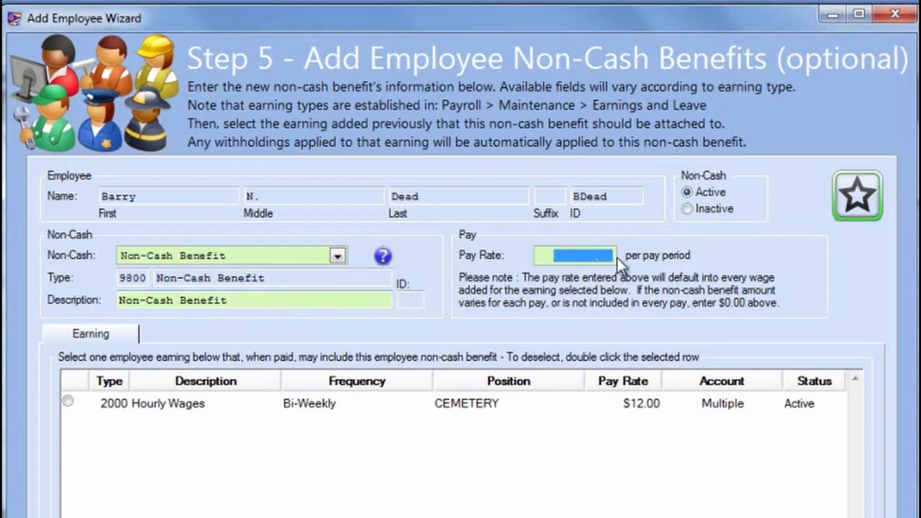
pyautogui.write('0.')
pyautogui.press('Tab')
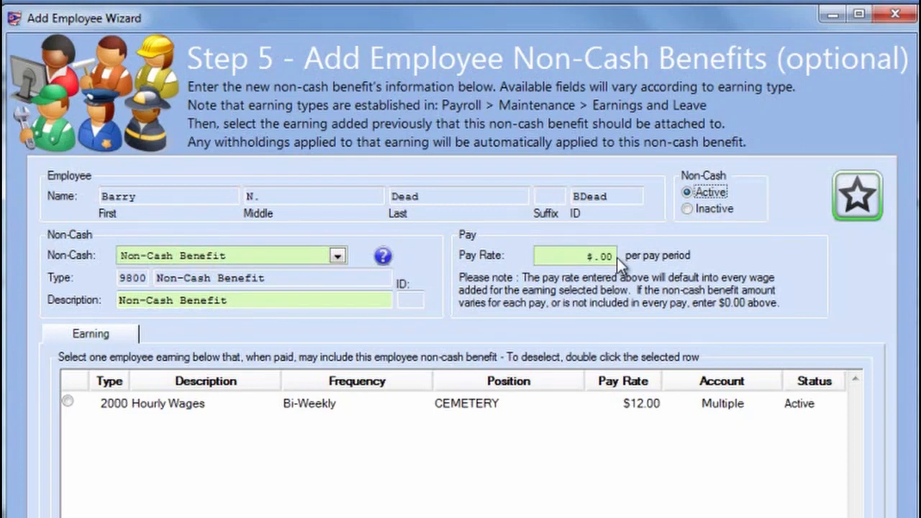
pyautogui.click(67, 402)
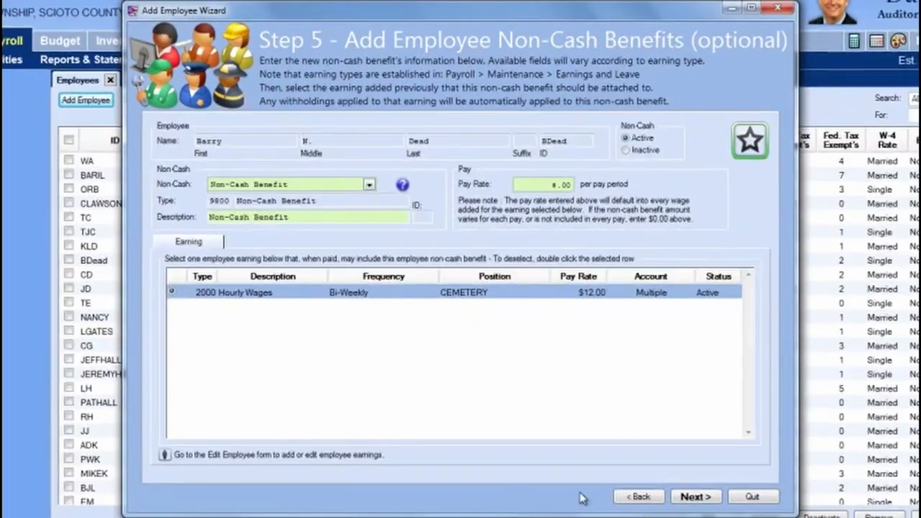
pyautogui.click(695, 496)
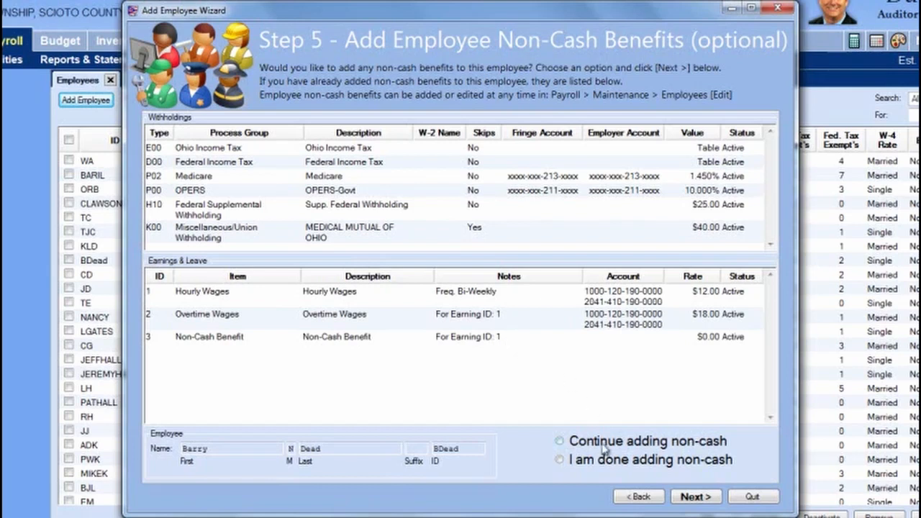
# - Finish adding non-cash benefits and choose to add a leave to the employee
pyautogui.click(558, 460)
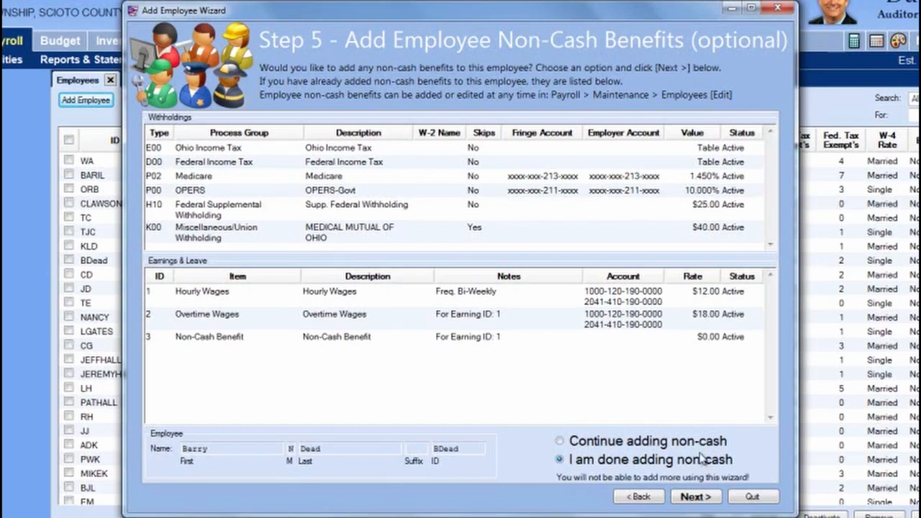
pyautogui.click(695, 496)
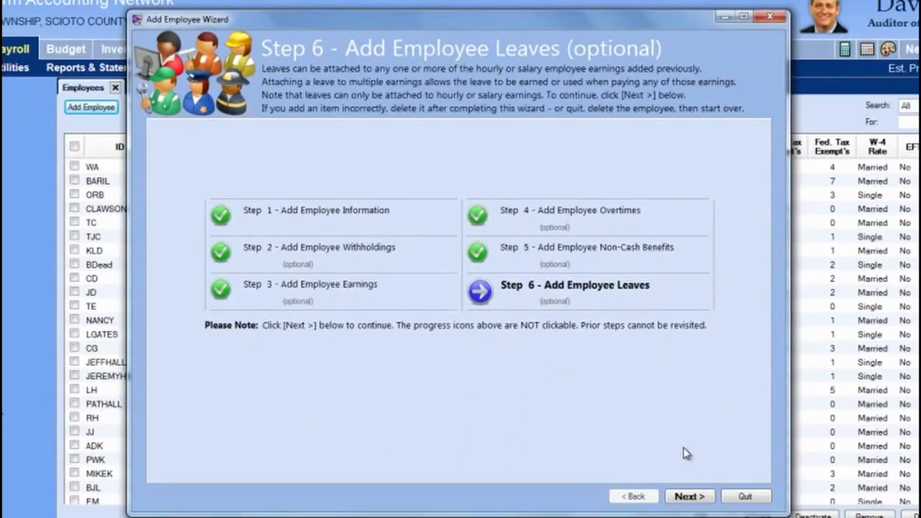
pyautogui.click(689, 496)
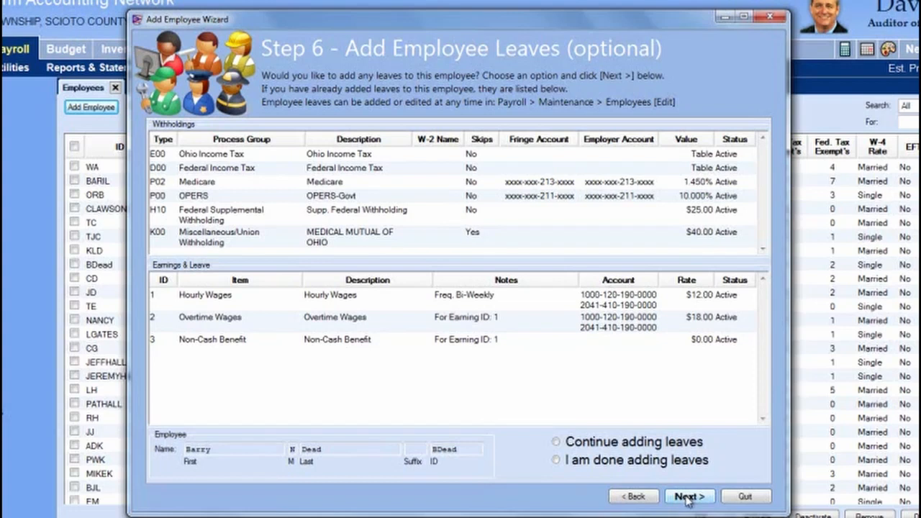
pyautogui.click(556, 442)
pyautogui.click(687, 498)
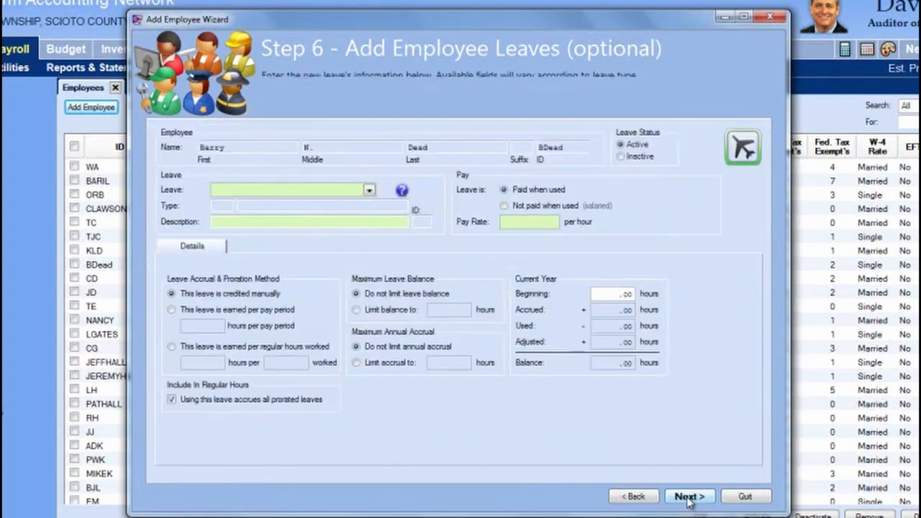
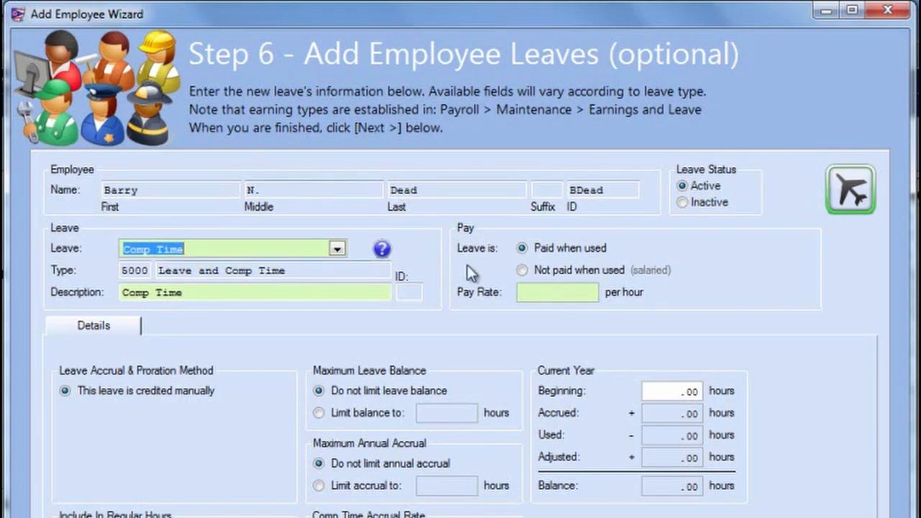
# - Set the Comp Time leave's pay rate to $12.00 per hour
pyautogui.click(536, 295)
pyautogui.write('12.')
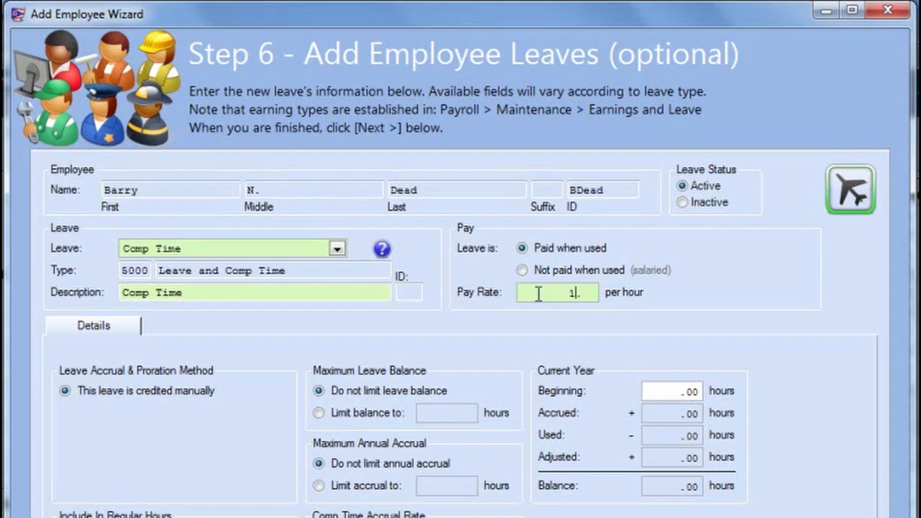
pyautogui.press('Tab')
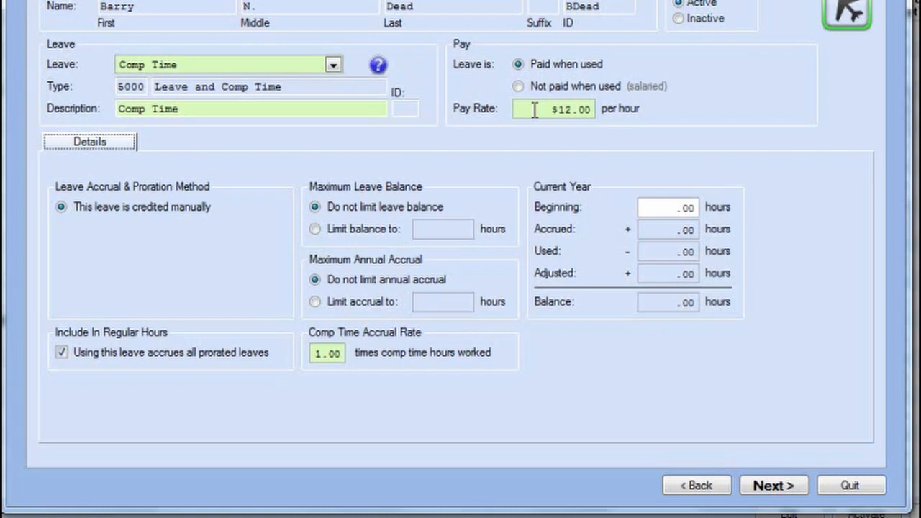
# - Set the Comp Time accrual rate to 1.5 times comp time hours worked and proceed to the leave's earnings
pyautogui.click(330, 355)
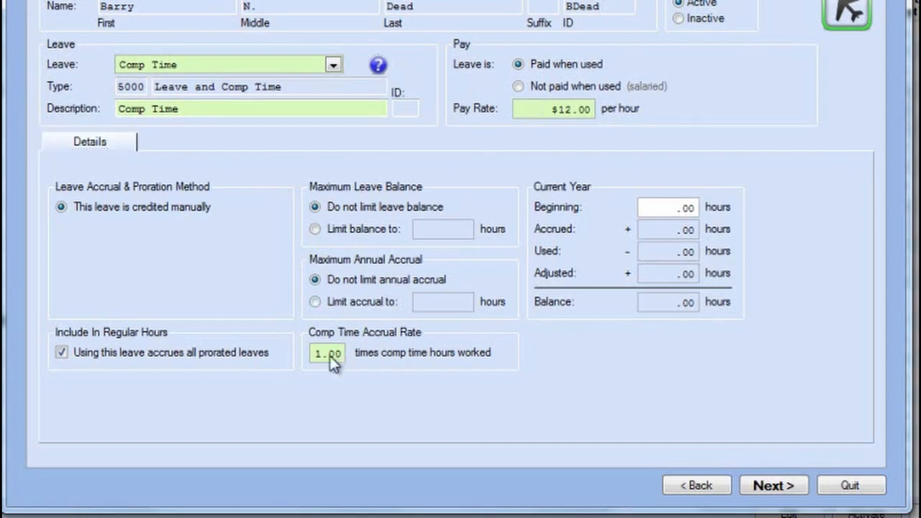
pyautogui.write('1.5')
pyautogui.click(762, 480)
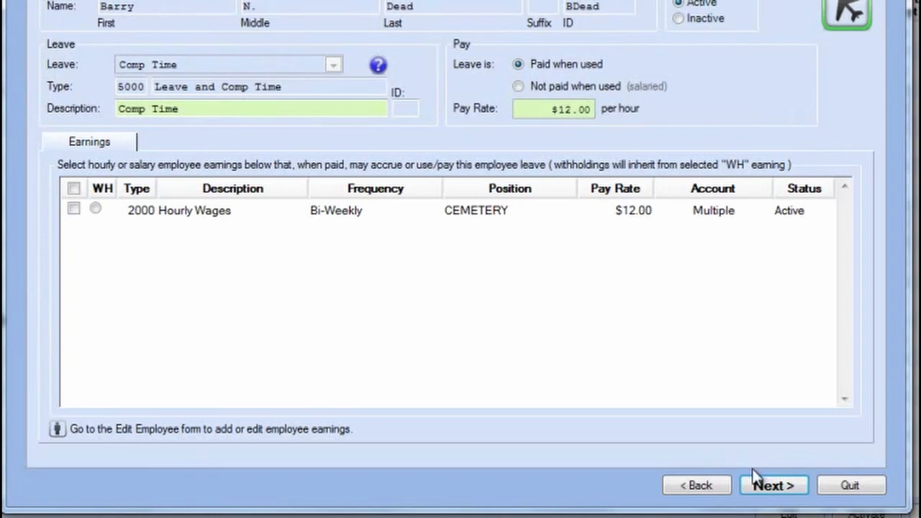
# - Attach the Comp Time leave to the Hourly Wages earning, including its withholdings, and accept the 50/50 percentage split of appropriation accounts
pyautogui.click(74, 209)
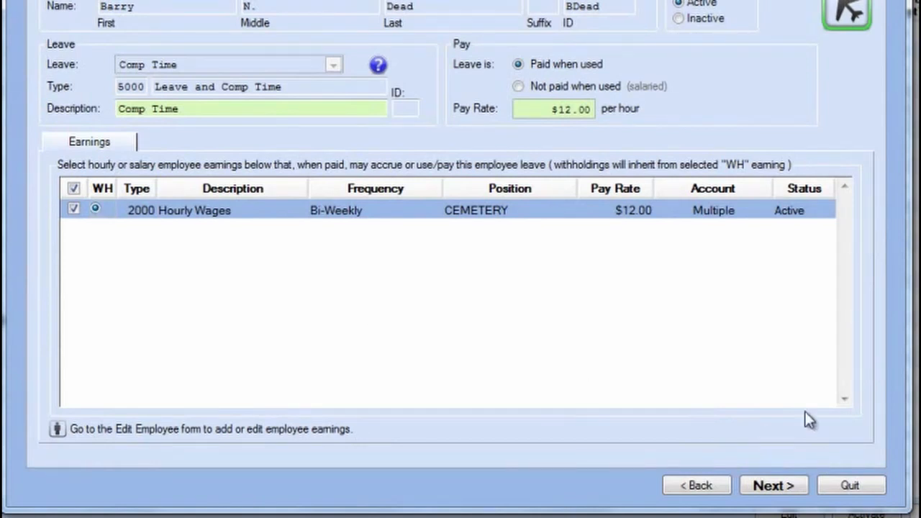
pyautogui.click(768, 487)
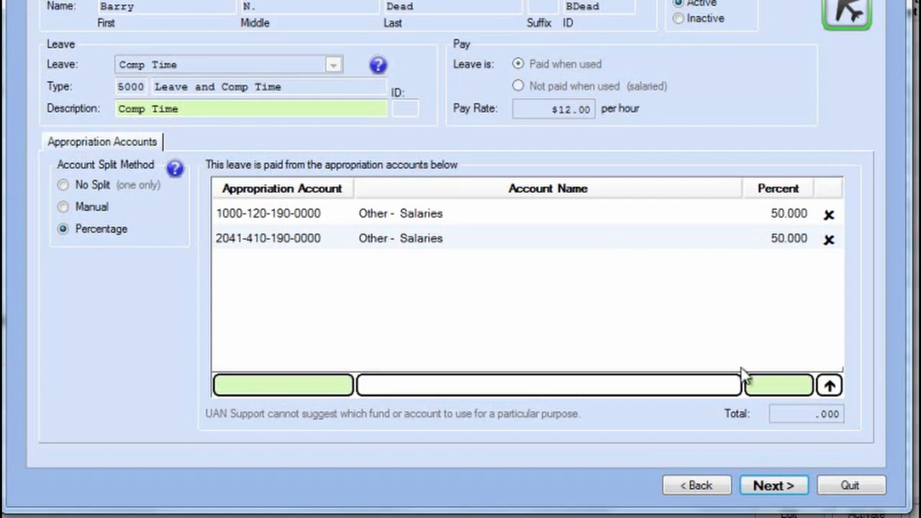
pyautogui.click(764, 485)
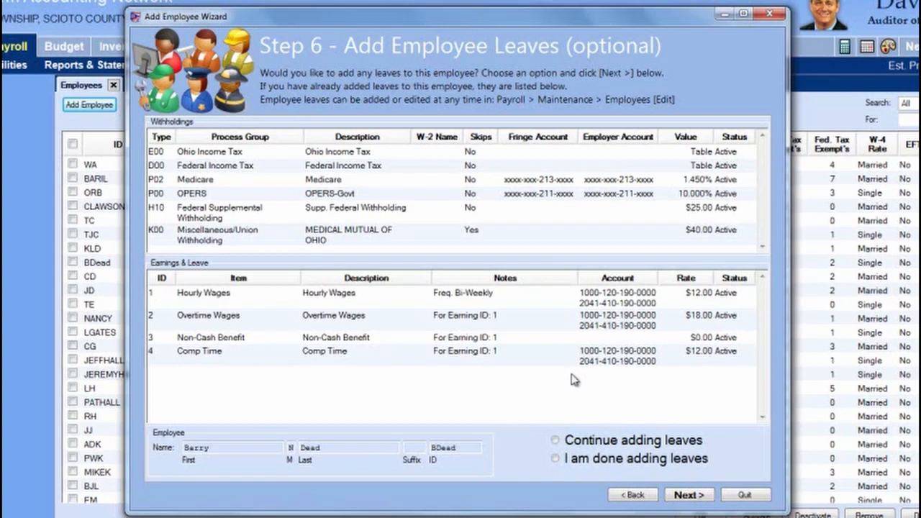
# - Continue adding leaves with a Sick Leave that is paid when used at $12.00 per hour
pyautogui.click(555, 441)
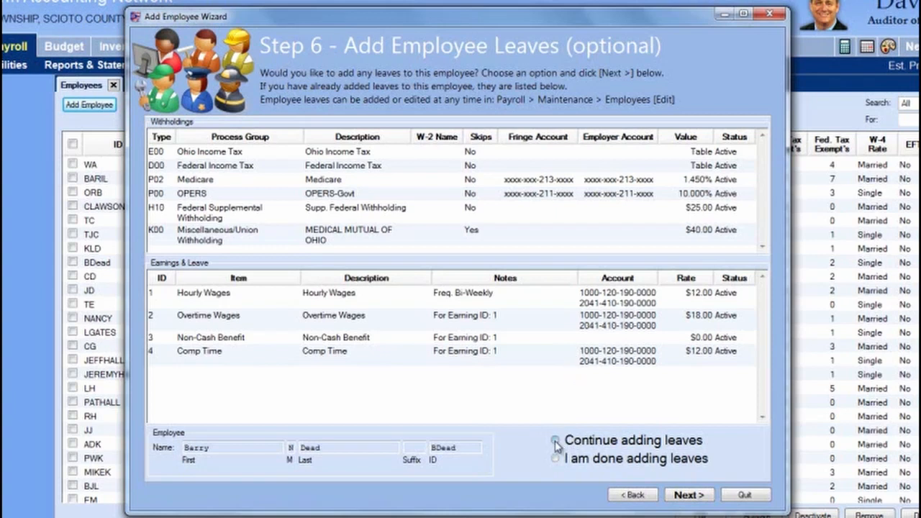
pyautogui.click(689, 496)
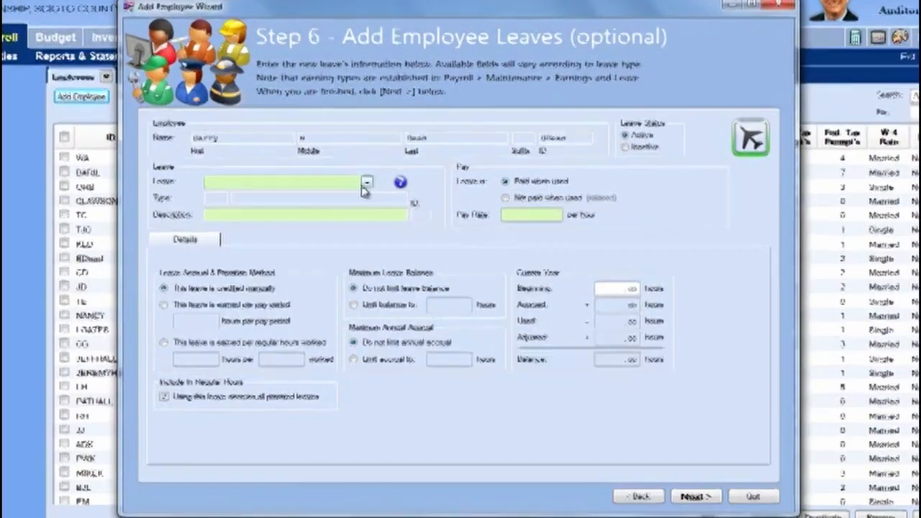
pyautogui.click(384, 185)
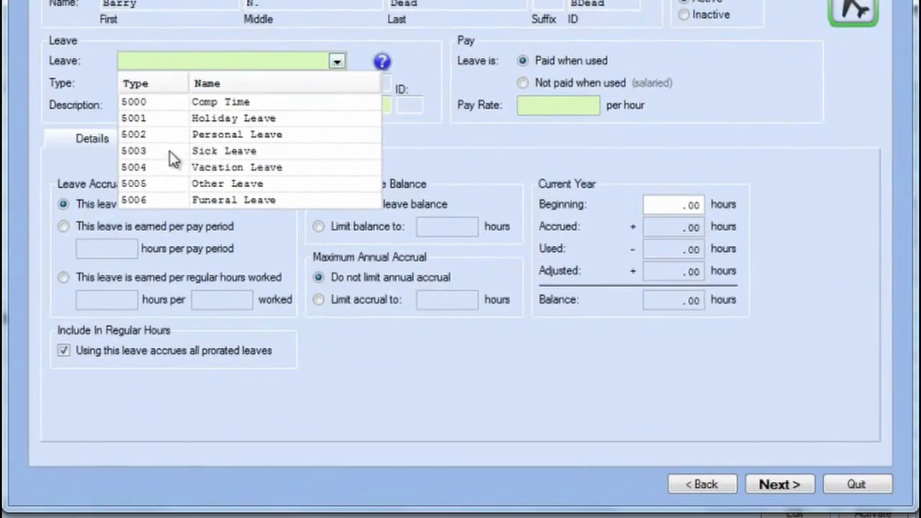
pyautogui.click(227, 169)
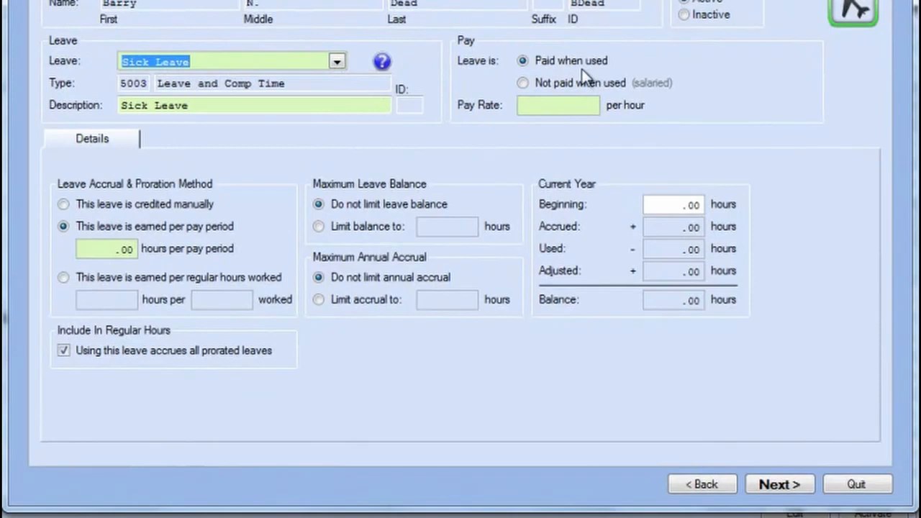
pyautogui.click(562, 111)
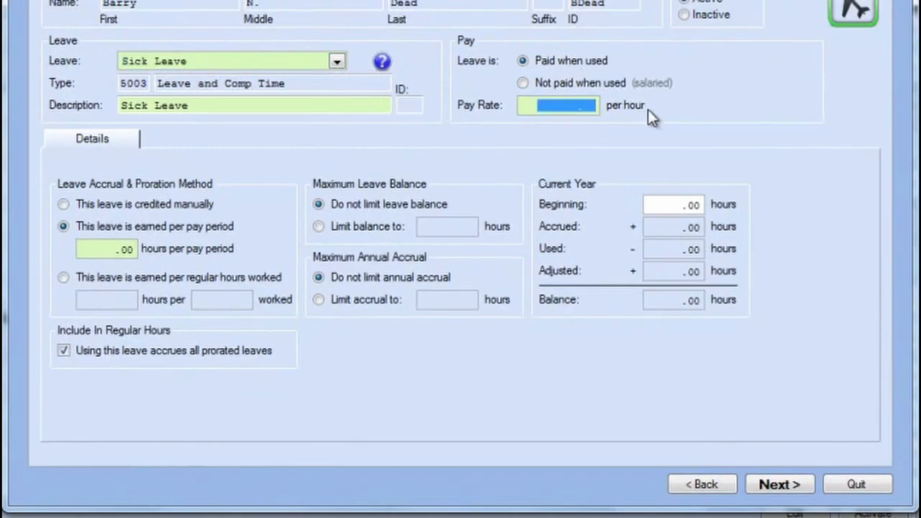
pyautogui.write('12.')
pyautogui.press('Tab')
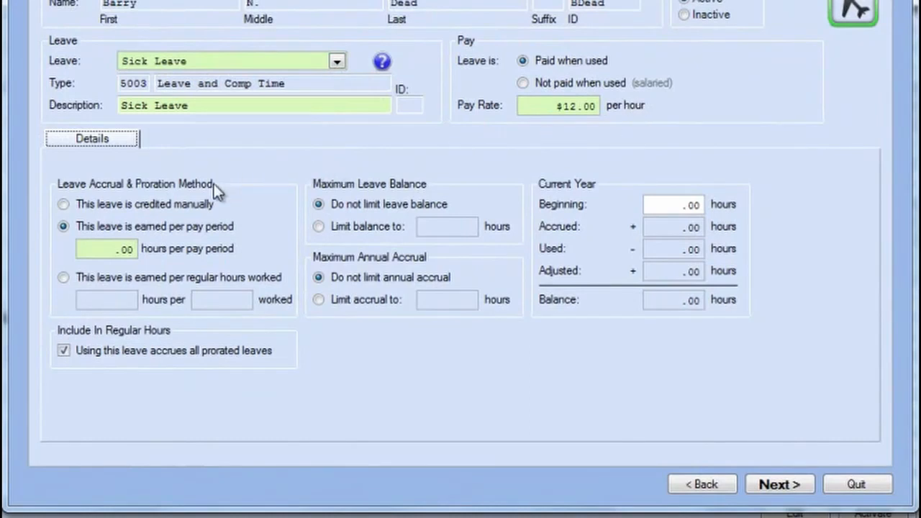
# - Set the Sick Leave to accrue 3.5 hours per pay period and proceed to its earnings
pyautogui.click(129, 248)
pyautogui.write('3.')
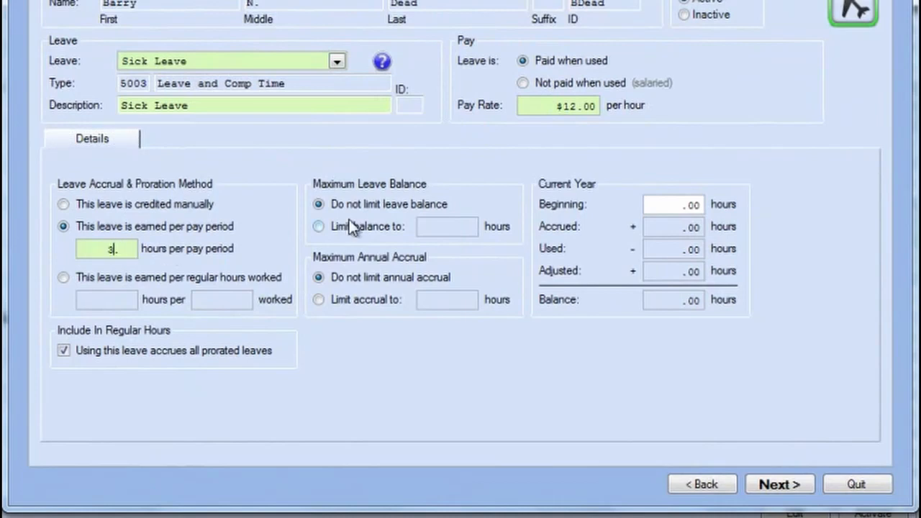
pyautogui.write('5')
pyautogui.click(782, 487)
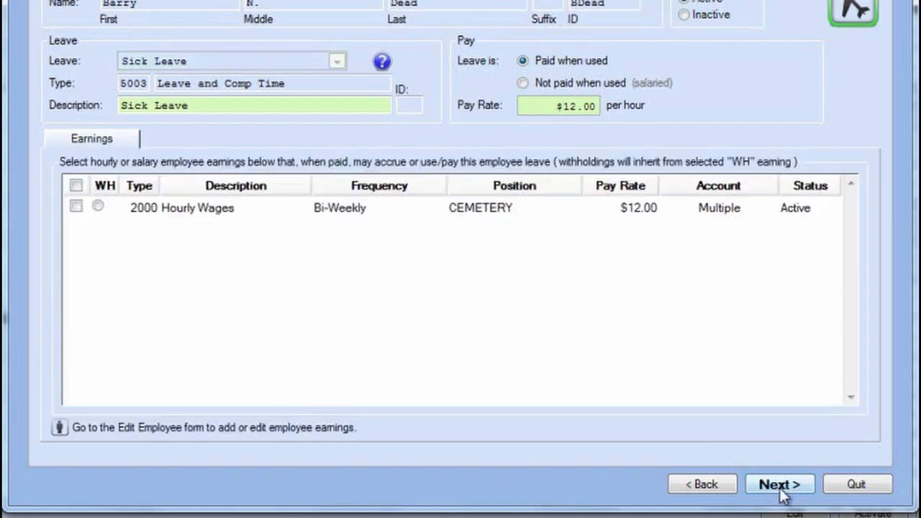
# - Attach the Sick Leave to the Hourly Wages earning as its withholding source and accept the 50/50 percentage split of appropriation accounts
pyautogui.click(75, 208)
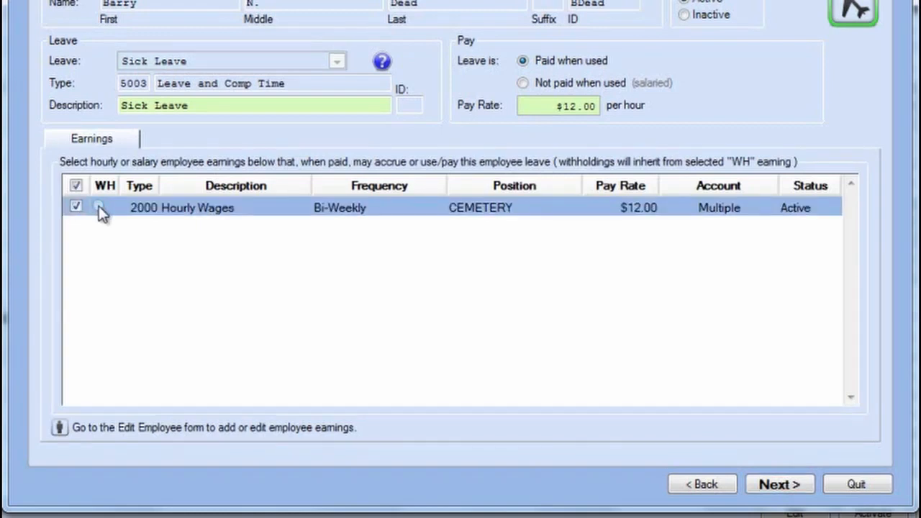
pyautogui.click(97, 206)
pyautogui.click(779, 485)
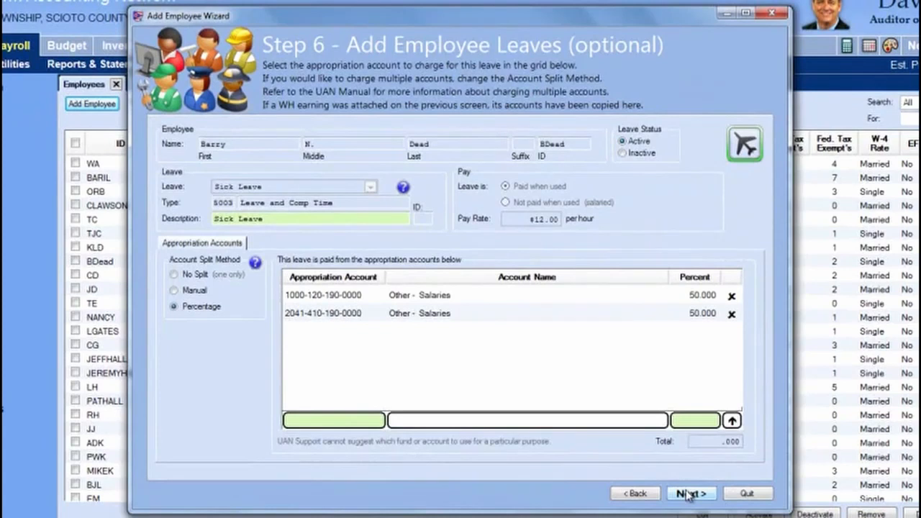
pyautogui.click(689, 494)
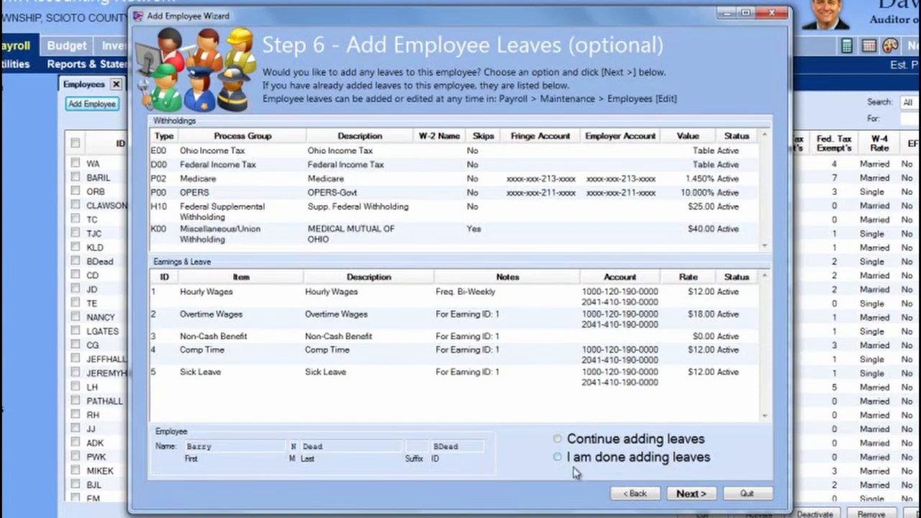
# - Finish adding leaves and complete the Add Employee Wizard
pyautogui.click(558, 457)
pyautogui.click(689, 494)
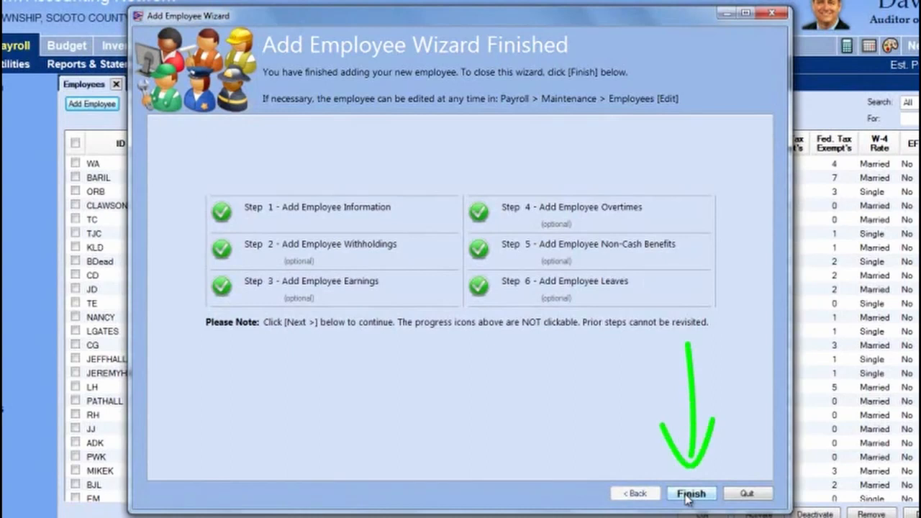
pyautogui.click(687, 496)
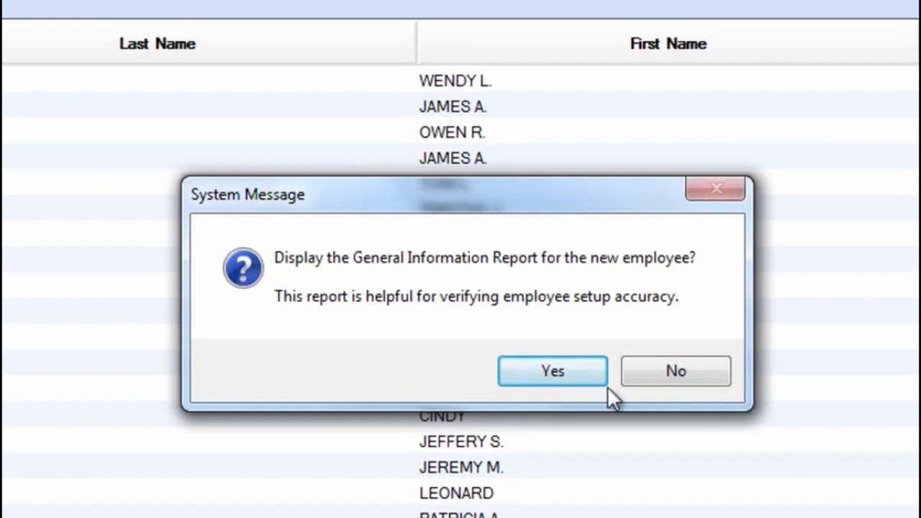
# - Display the General Information Report for the new employee, review the employee's setup, and close the report
pyautogui.click(570, 376)
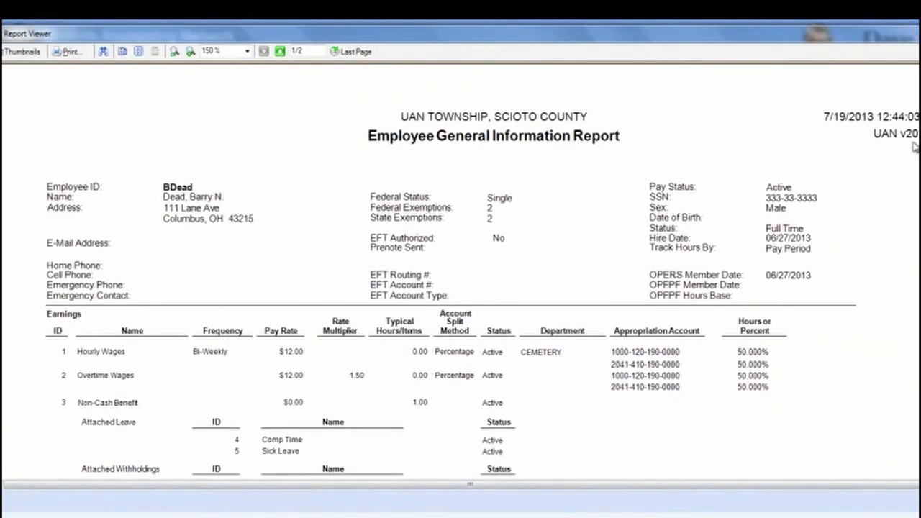
pyautogui.scroll(-3, 461, 266)
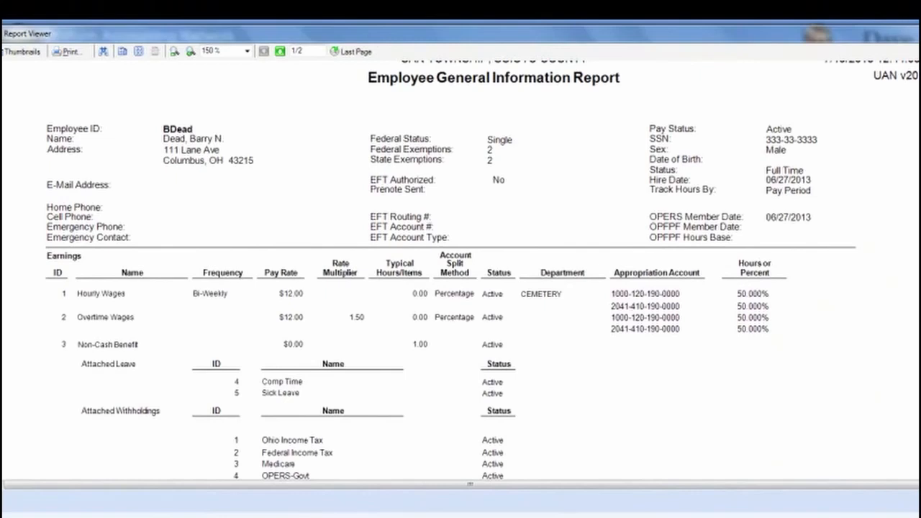
pyautogui.scroll(3, 460, 266)
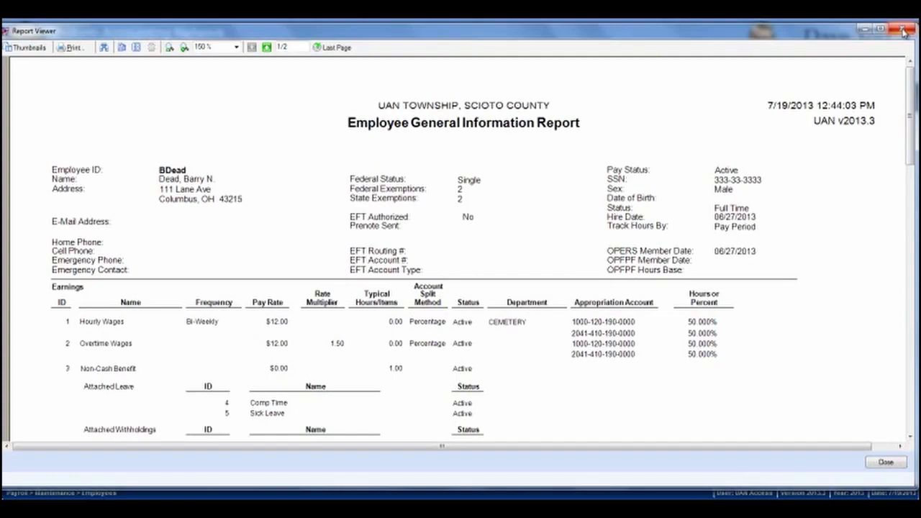
pyautogui.click(902, 32)
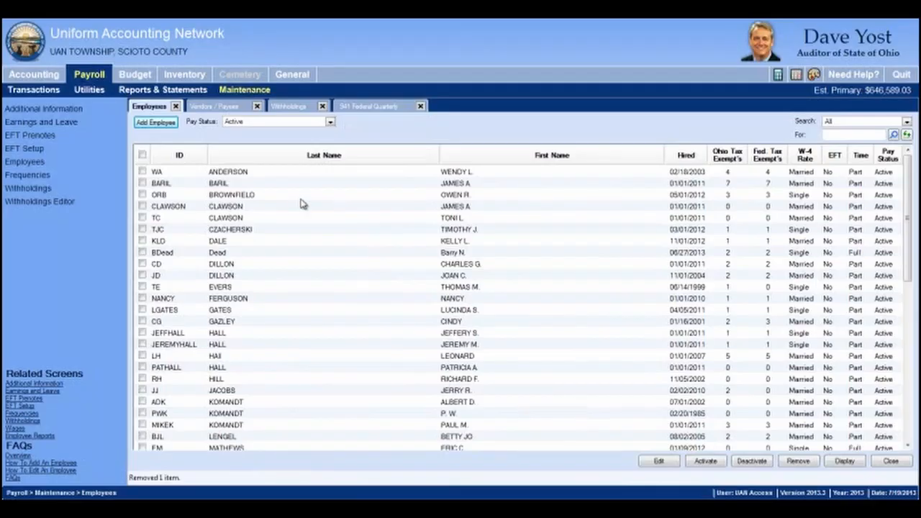
# - Select the new employee's record in the employee list and show its edit modes
pyautogui.click(142, 252)
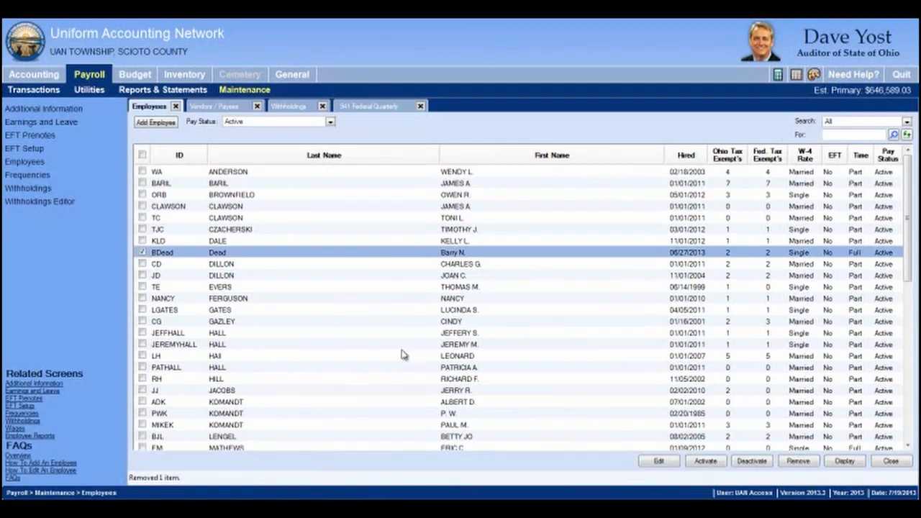
pyautogui.click(657, 462)
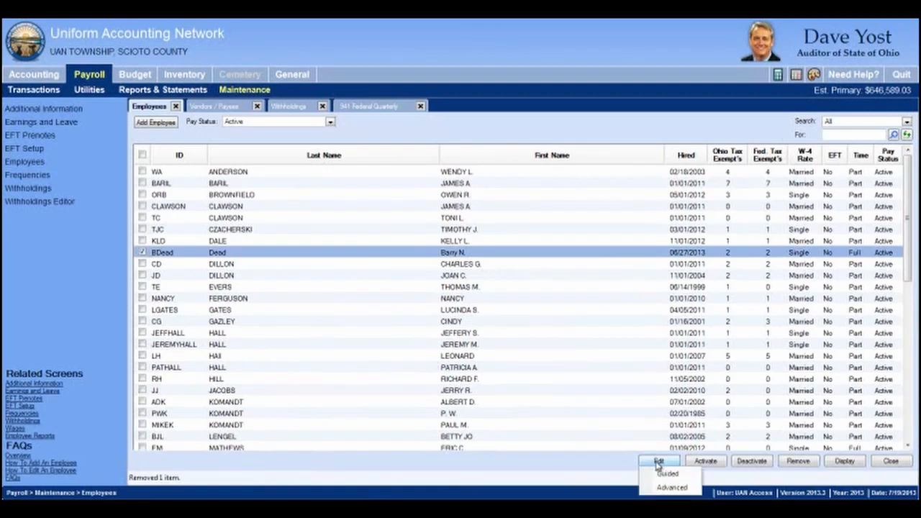